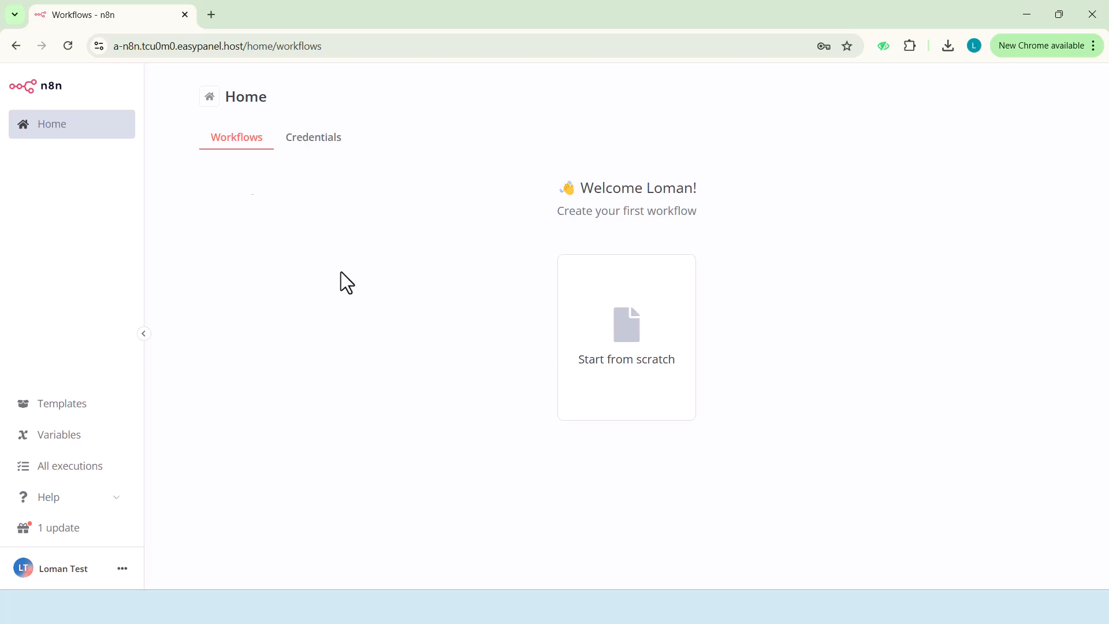
Create a new workflow from scratch and add a manual trigger as its first node
click(332, 149)
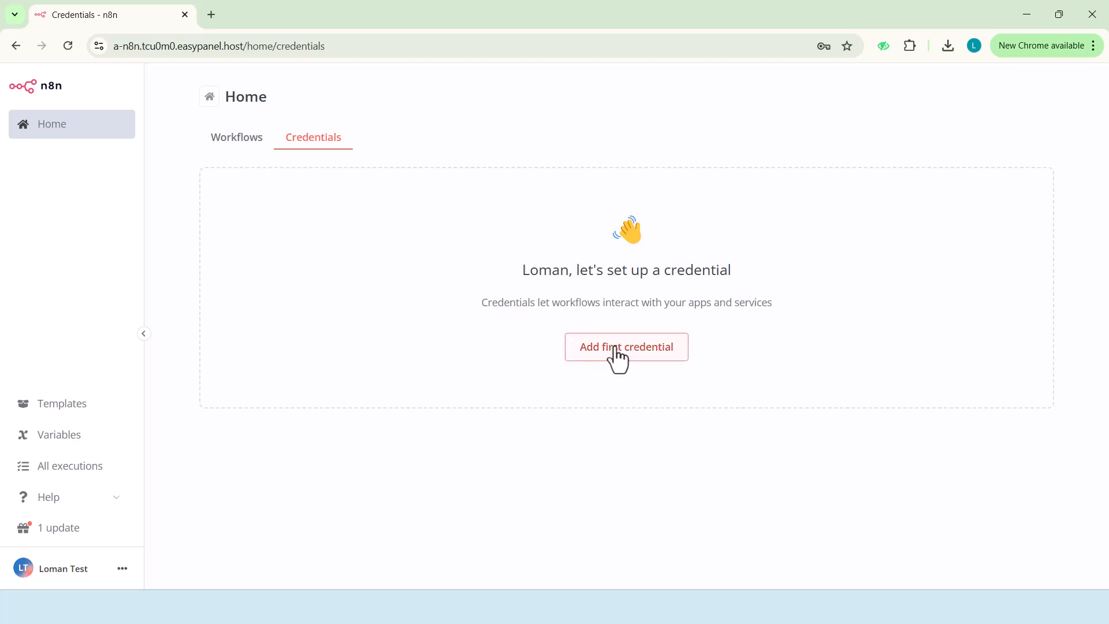
click(228, 146)
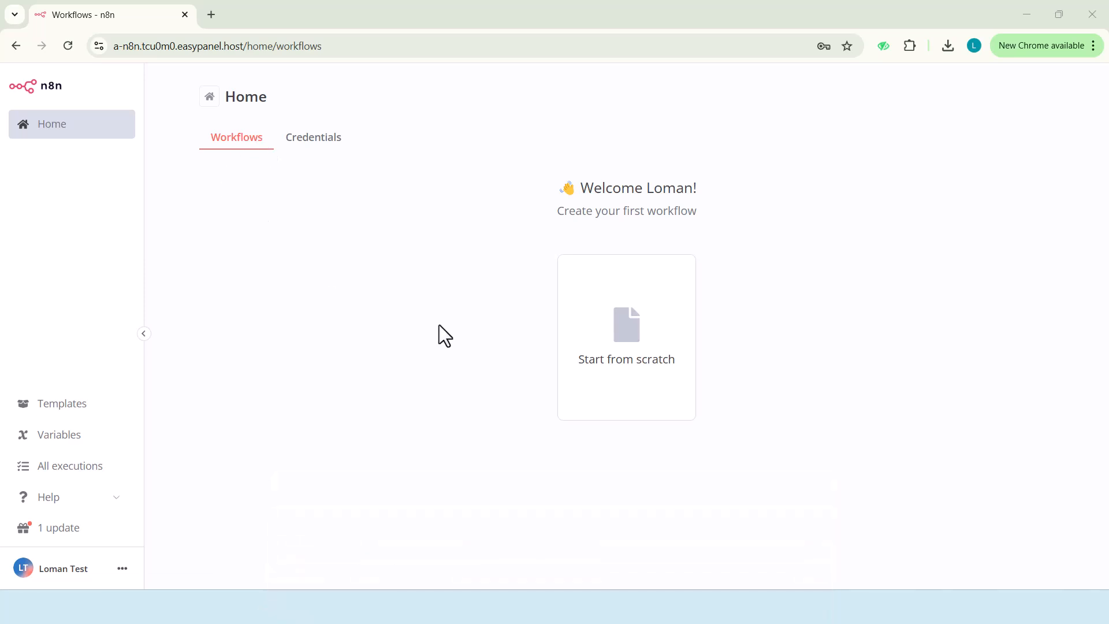
click(633, 343)
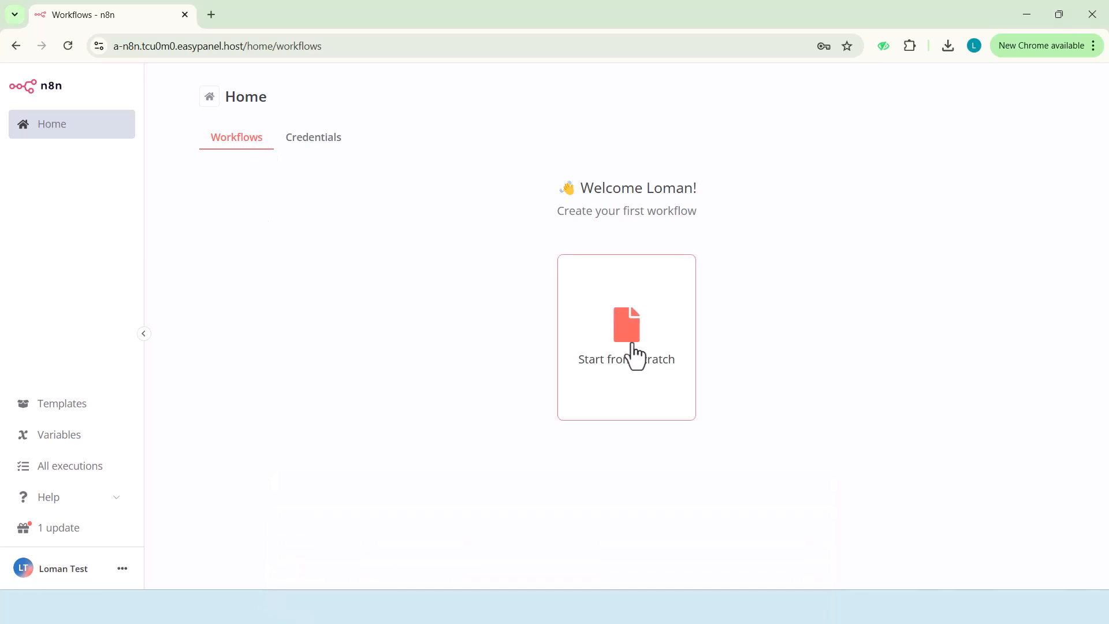
click(633, 346)
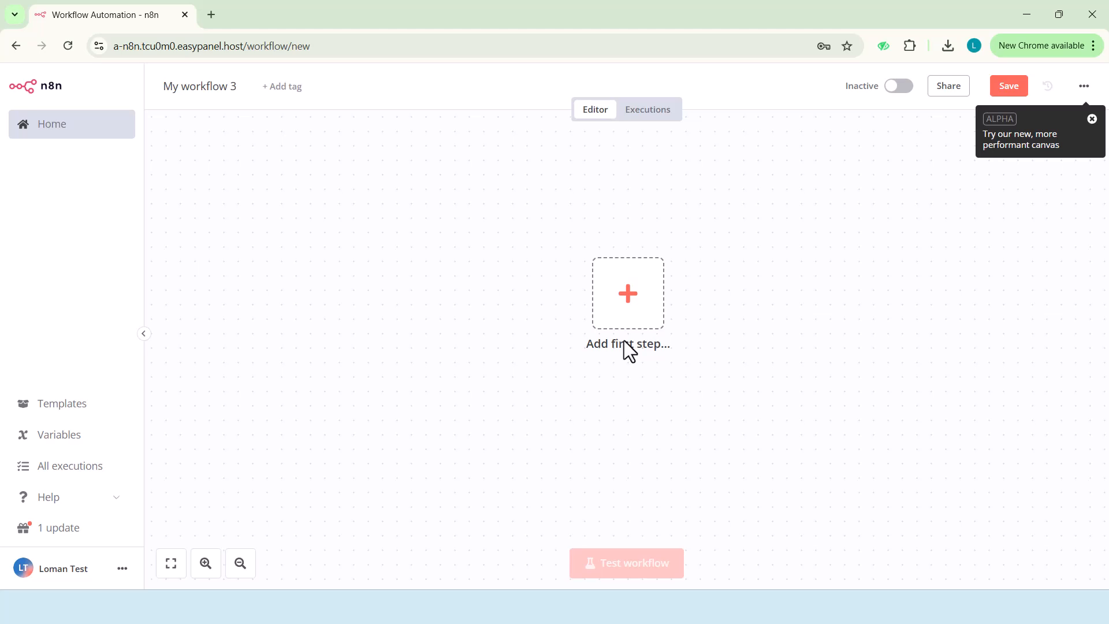
click(620, 313)
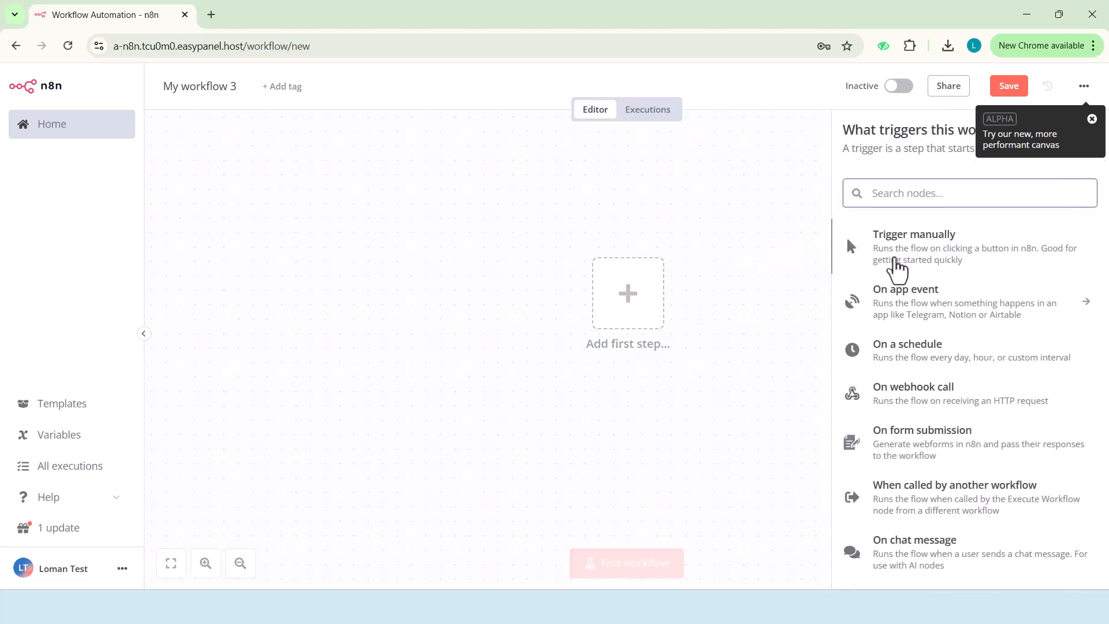
click(894, 266)
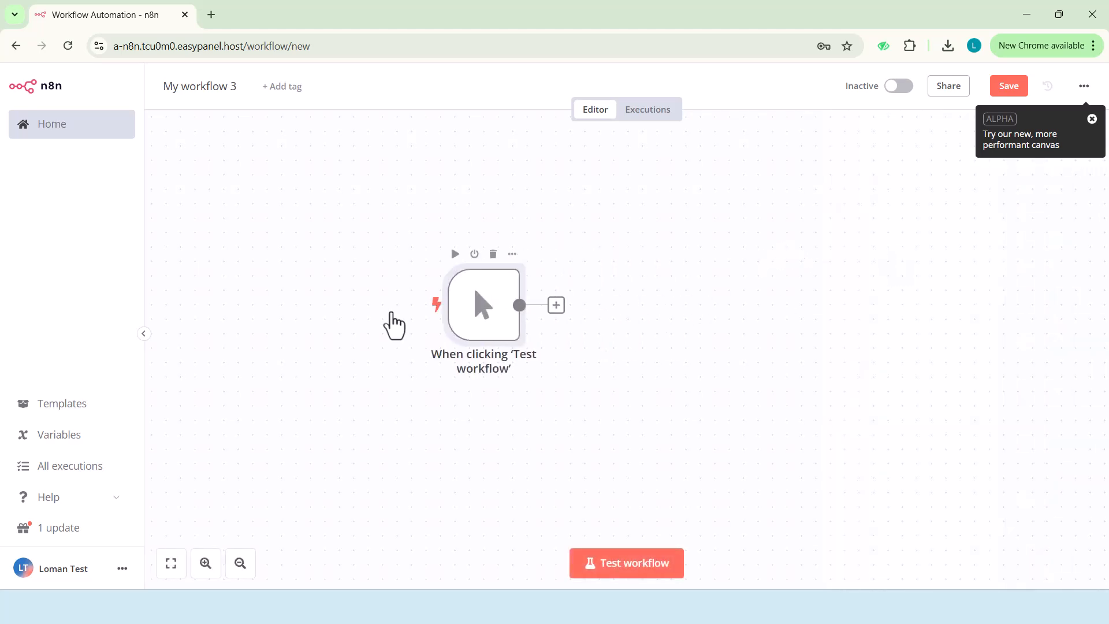
drag(536, 316, 348, 301)
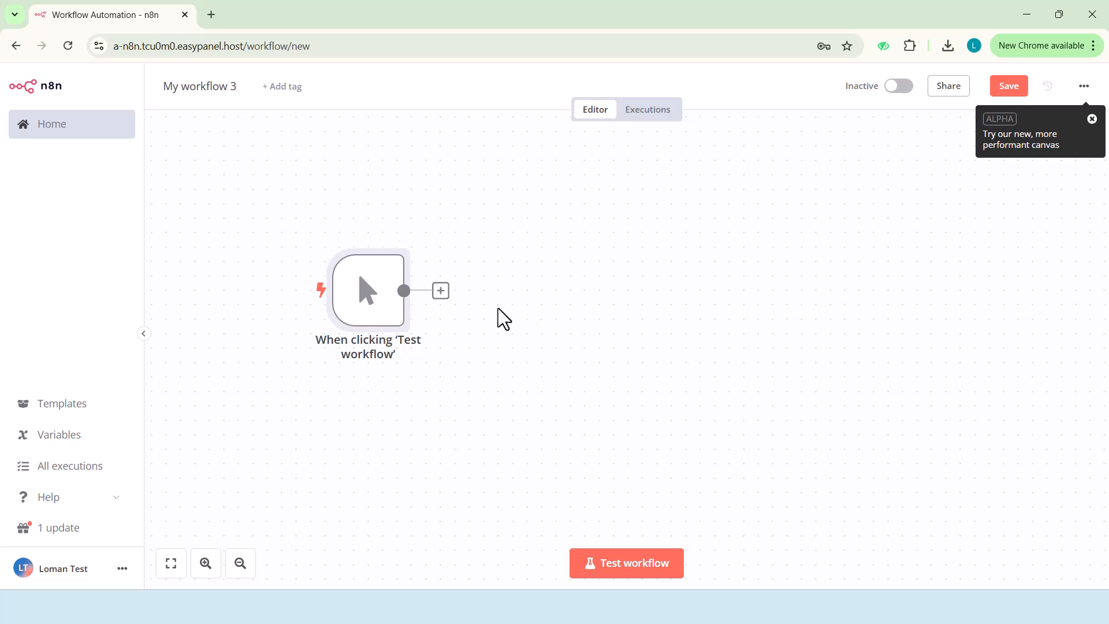
Add an Edit Fields (Set) node connected after the manual trigger
mouse_move(338, 349)
click(441, 292)
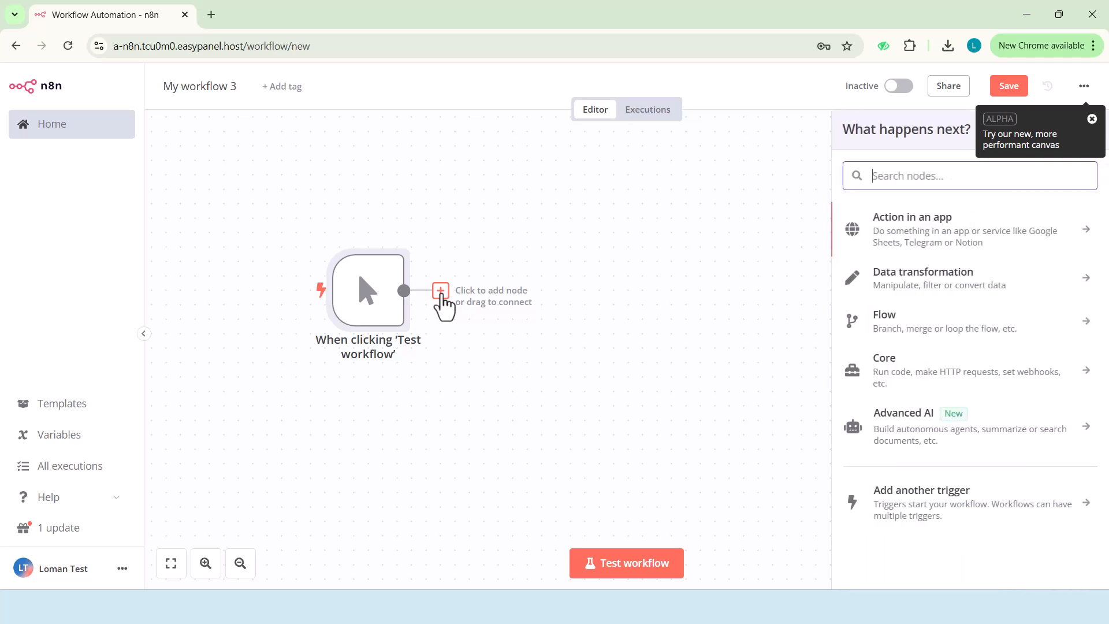
text(set)
click(898, 226)
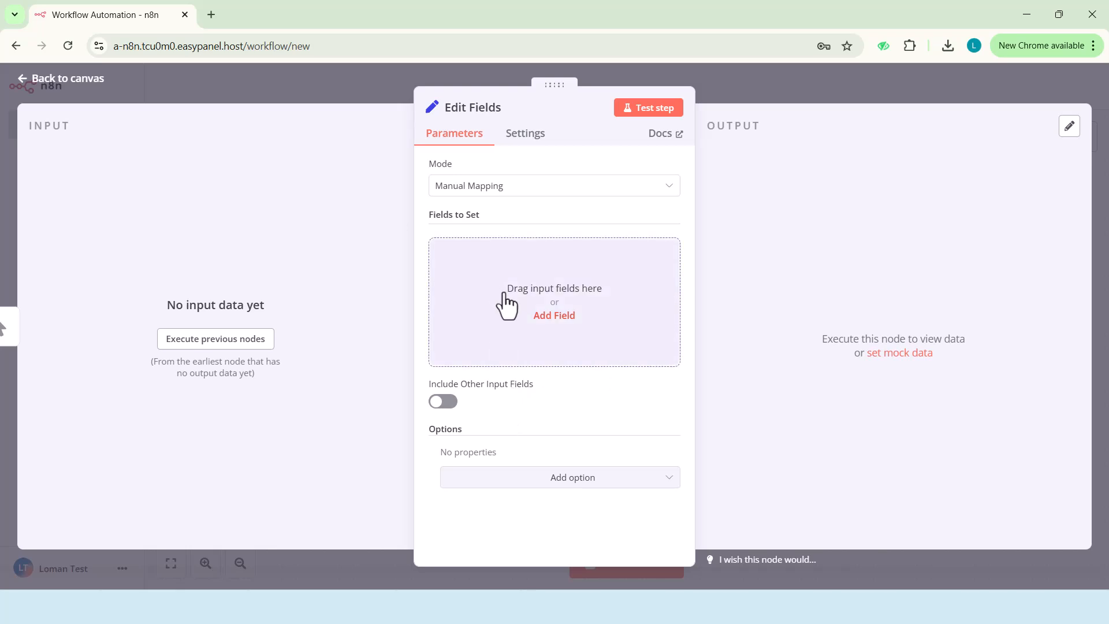
Add a string field named nama to the Edit Fields node and enter the person's name as its value
click(556, 315)
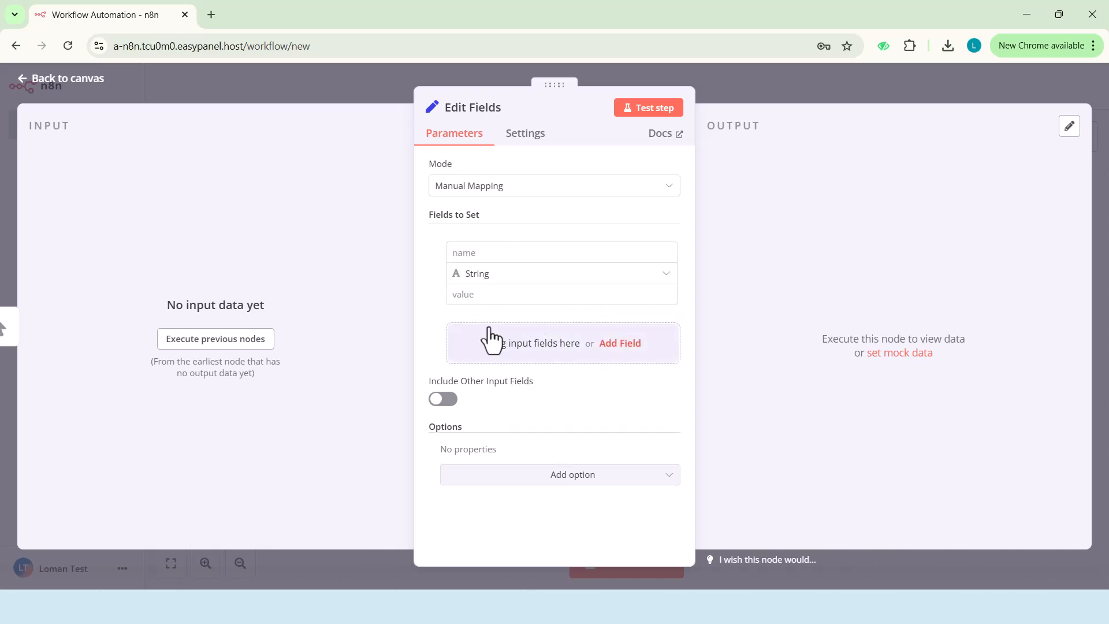
click(480, 254)
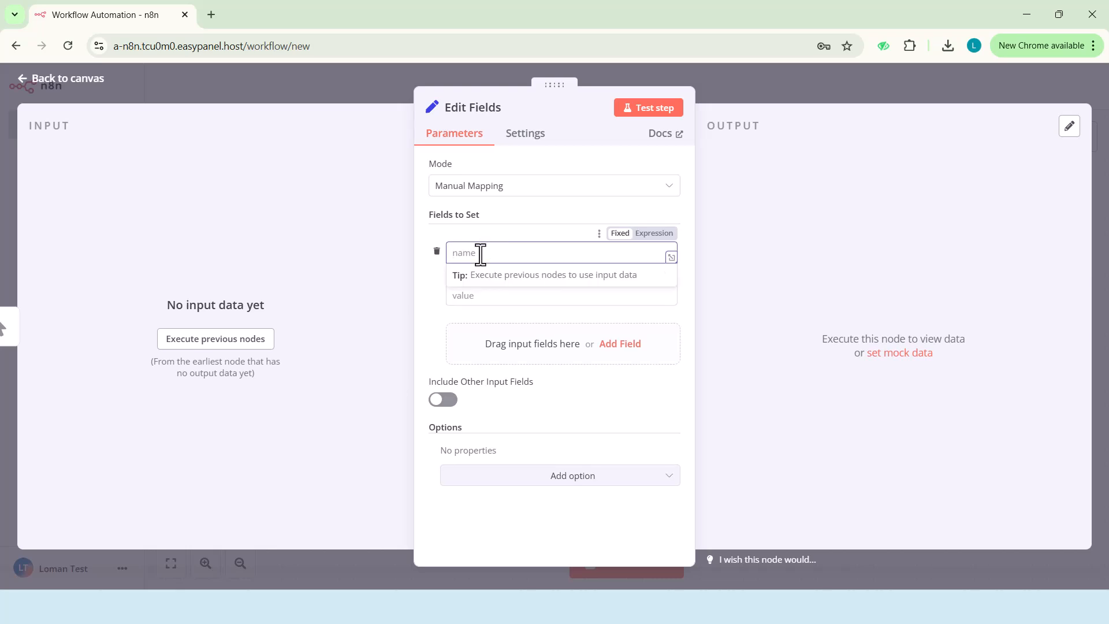
text(nama)
click(435, 299)
click(492, 295)
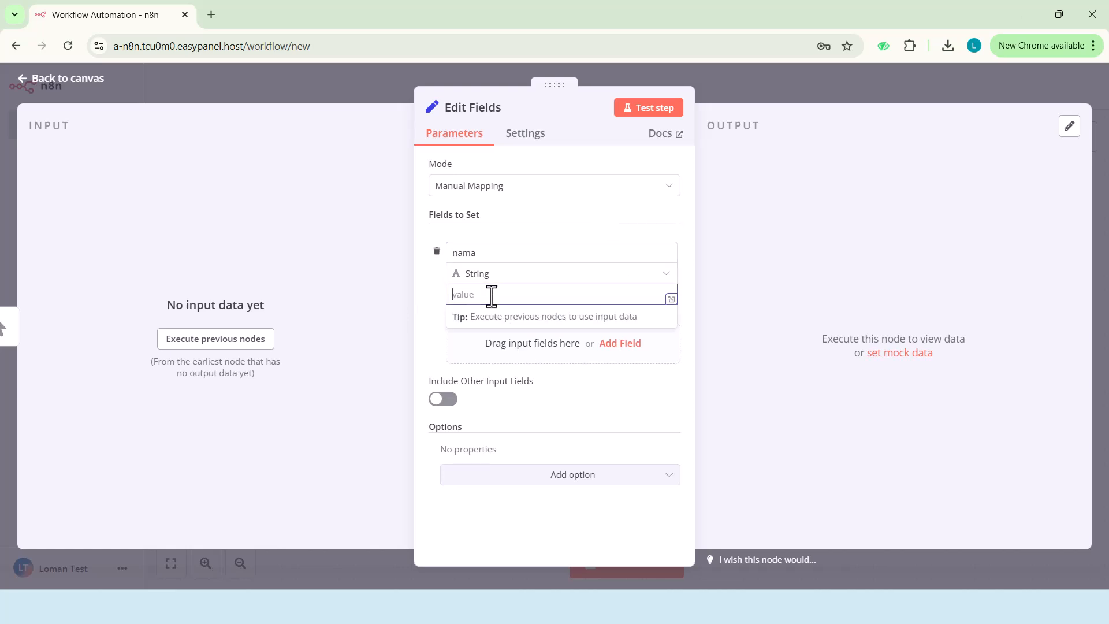
text(Budi)
click(434, 310)
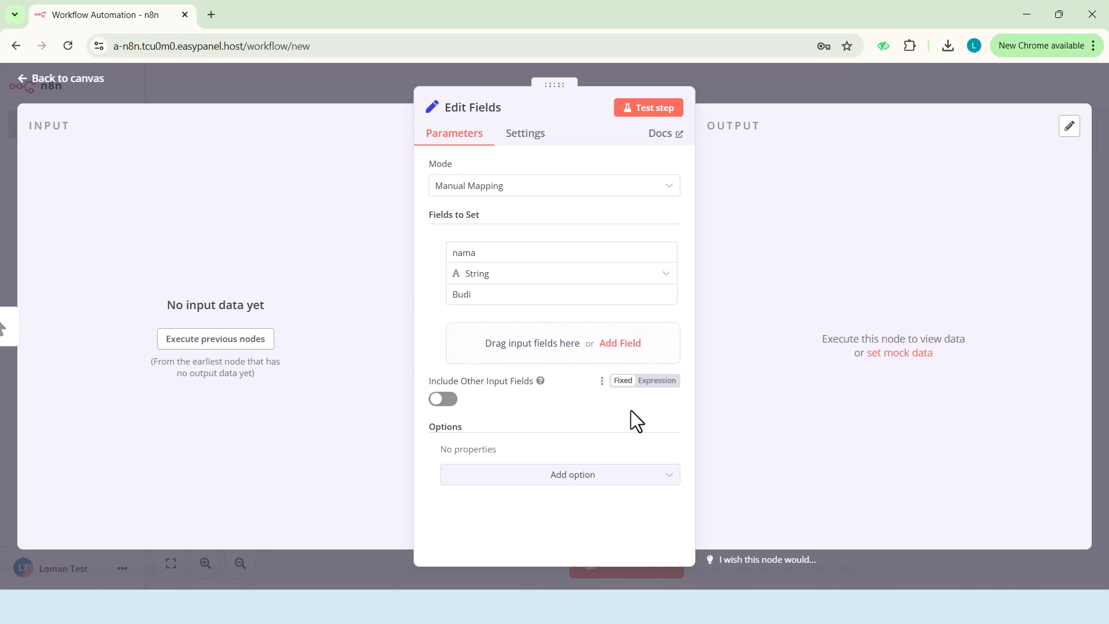
Add a second string field named alamat with the value Bogor, and return to the workflow canvas
click(615, 344)
click(497, 337)
text(alamat)
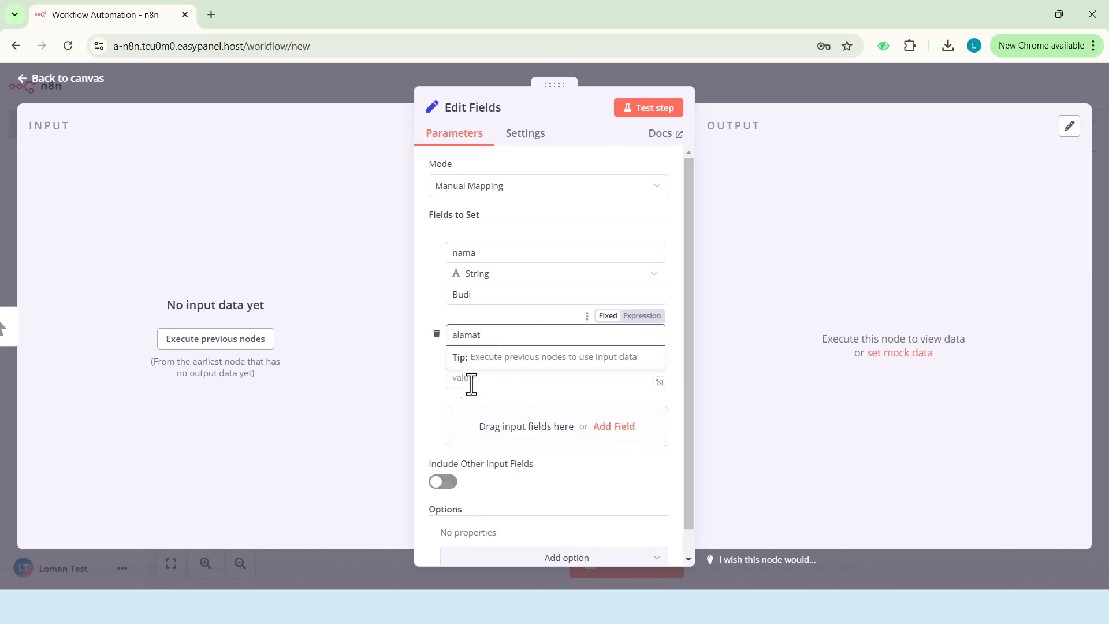
click(457, 384)
text(Bogor)
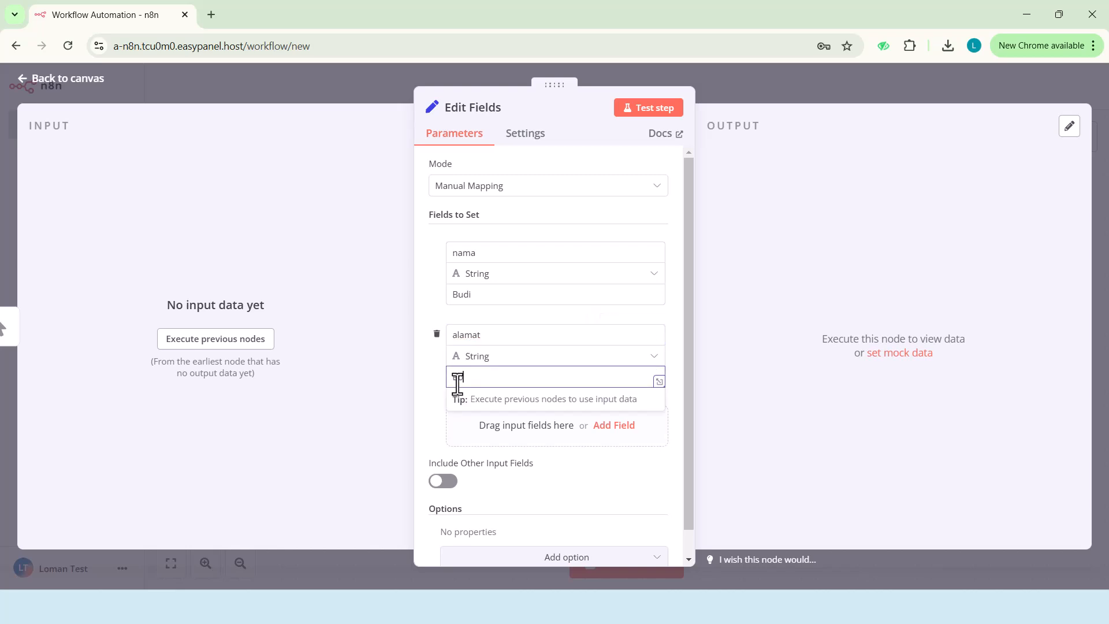
click(760, 267)
click(45, 88)
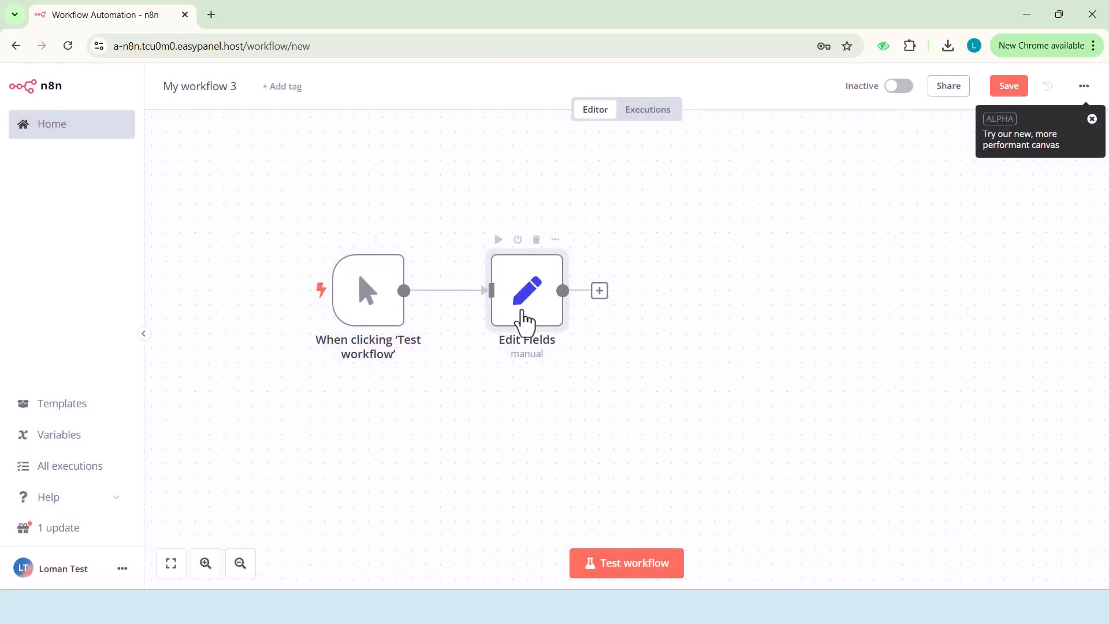
Add a Google Sheets node with the Append row in sheet action after the Edit Fields node
click(600, 292)
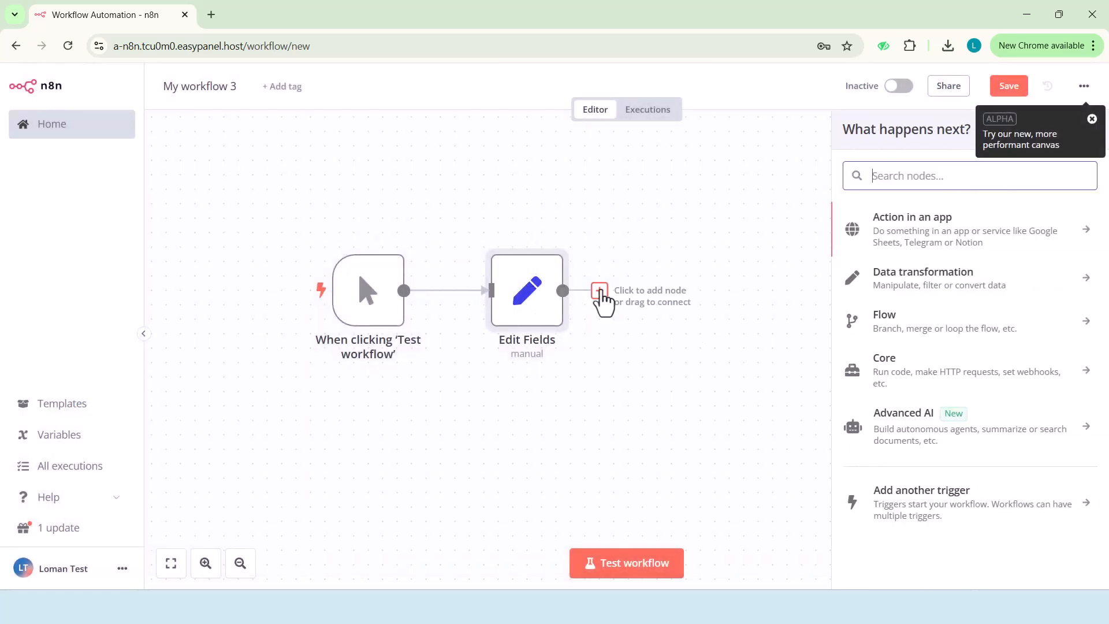
text(sheet)
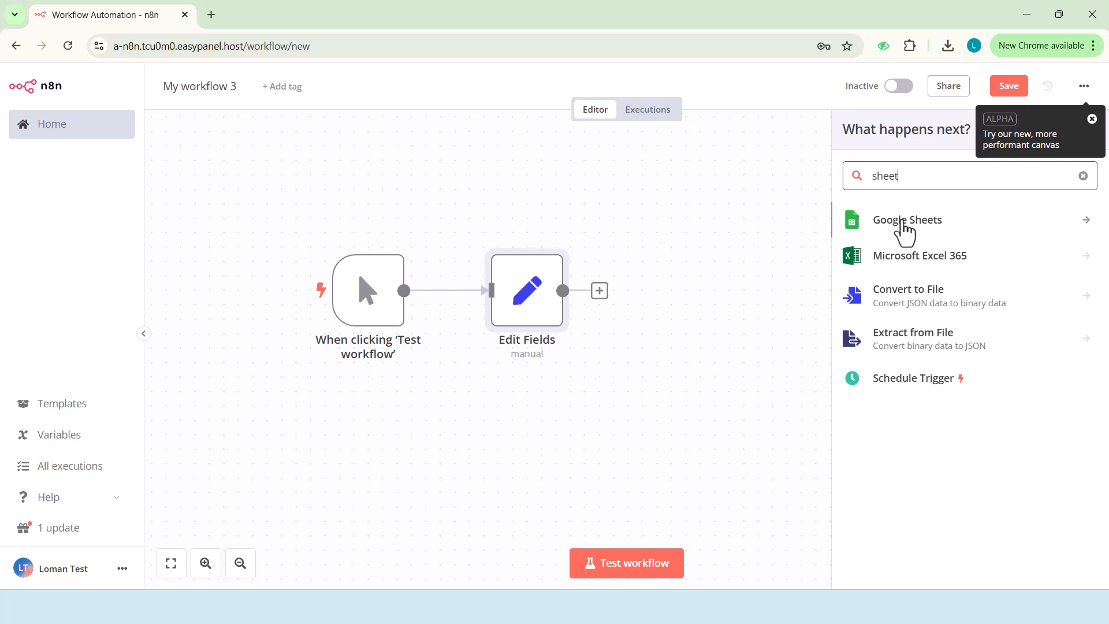
click(1090, 227)
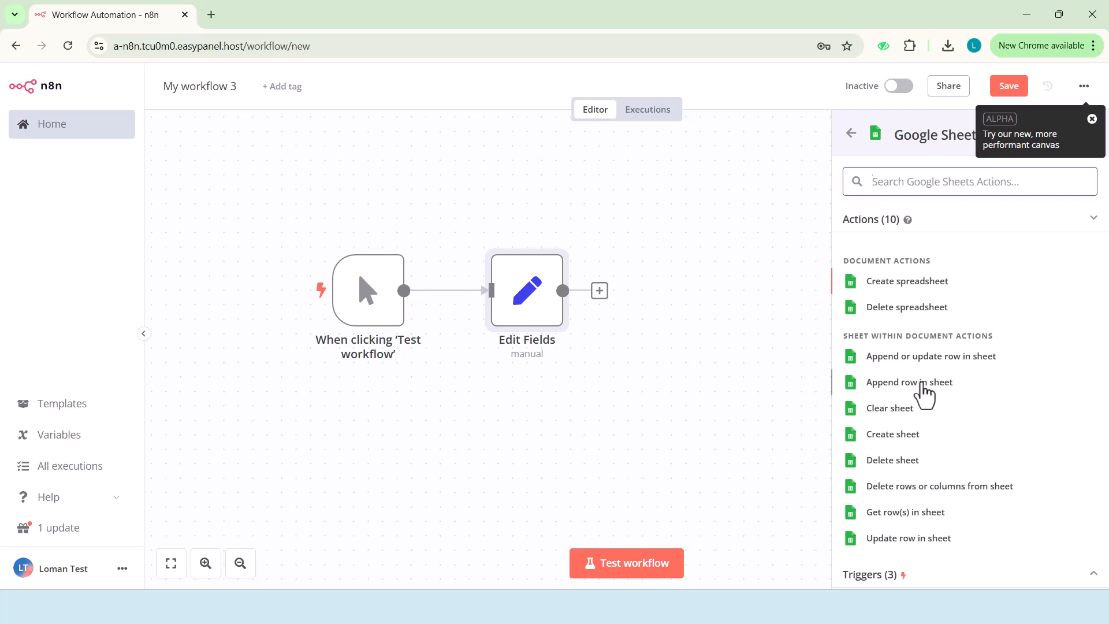
click(923, 383)
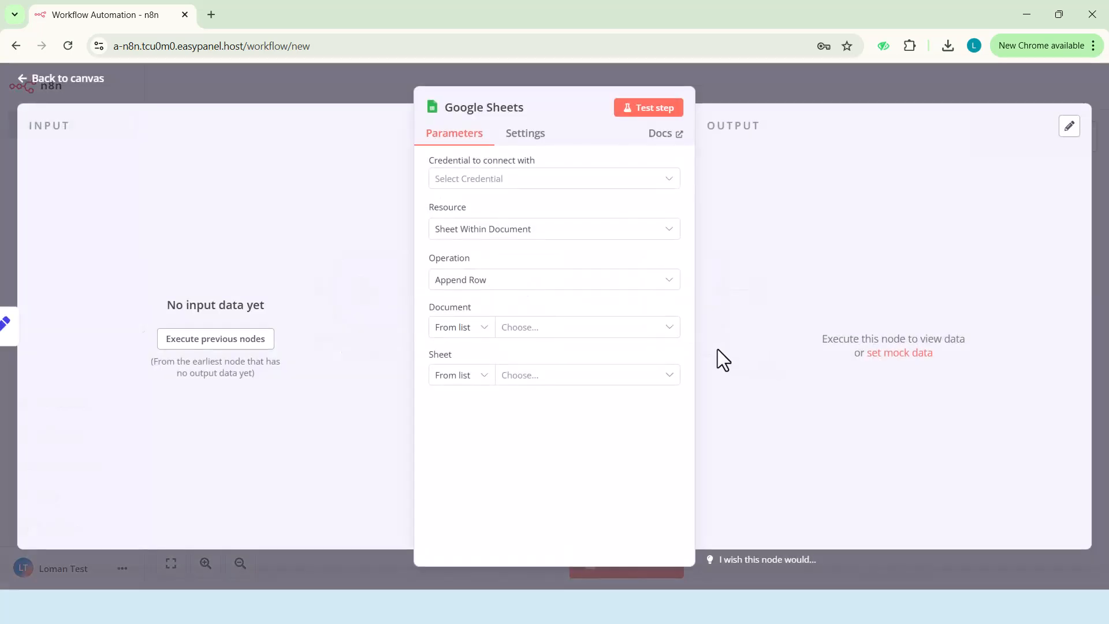
Start a new credential for the Google Sheets node, set it to connect using Service Account, and dismiss the browser's password-saving prompt
click(539, 181)
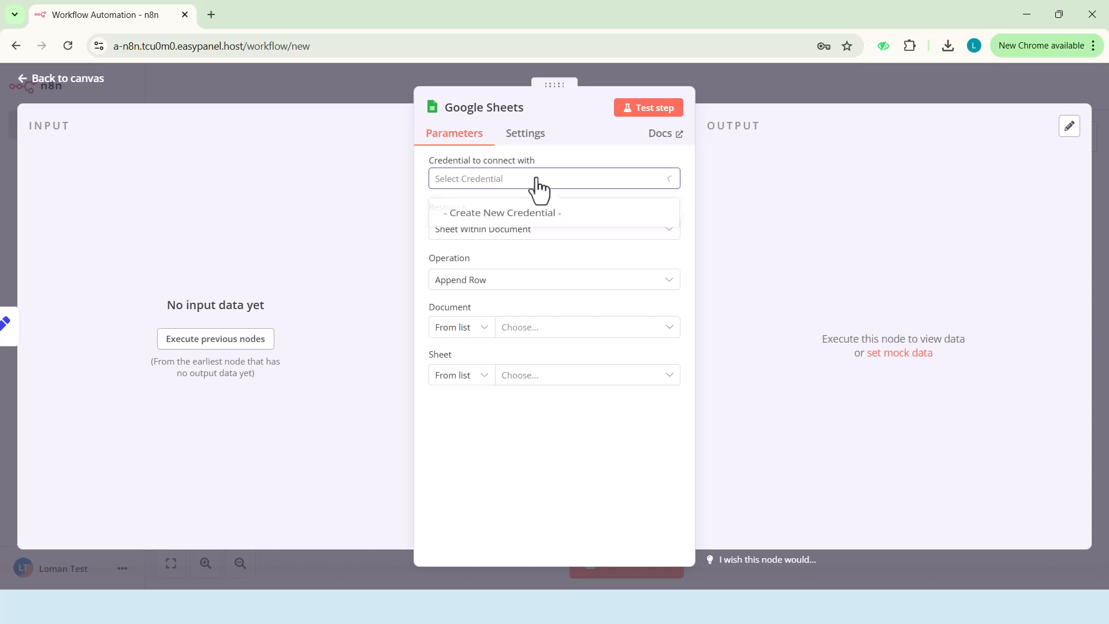
click(532, 230)
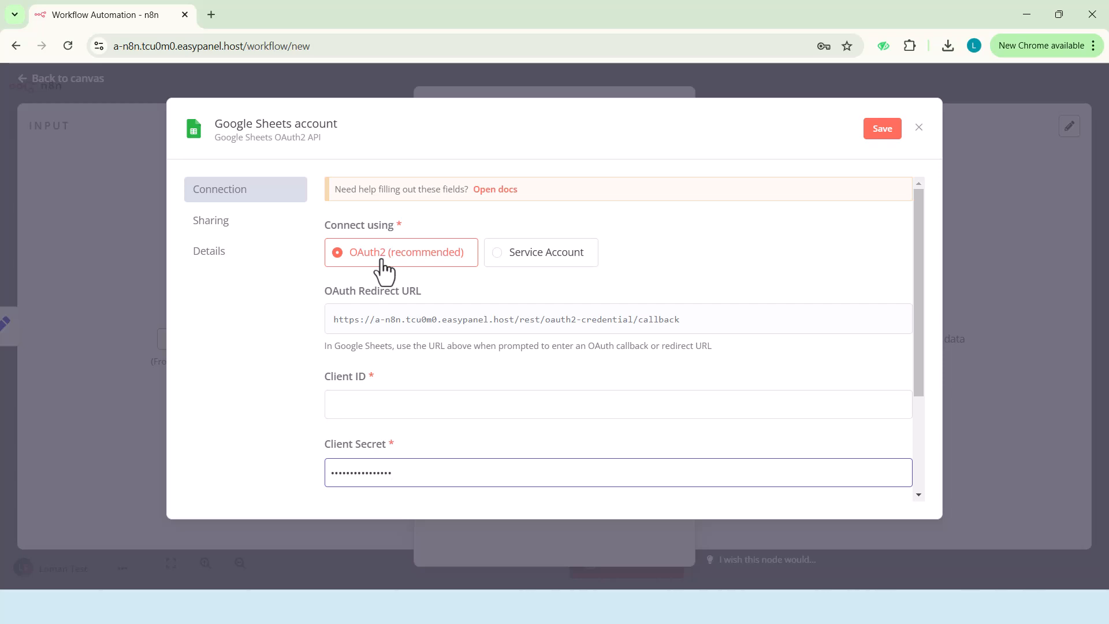
click(497, 258)
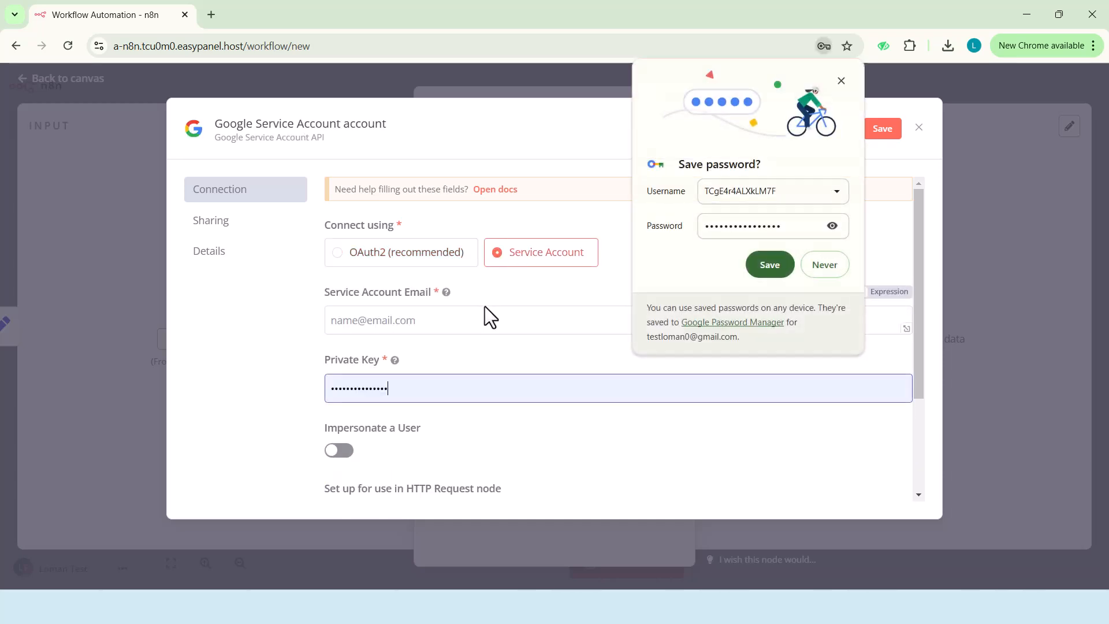
click(846, 85)
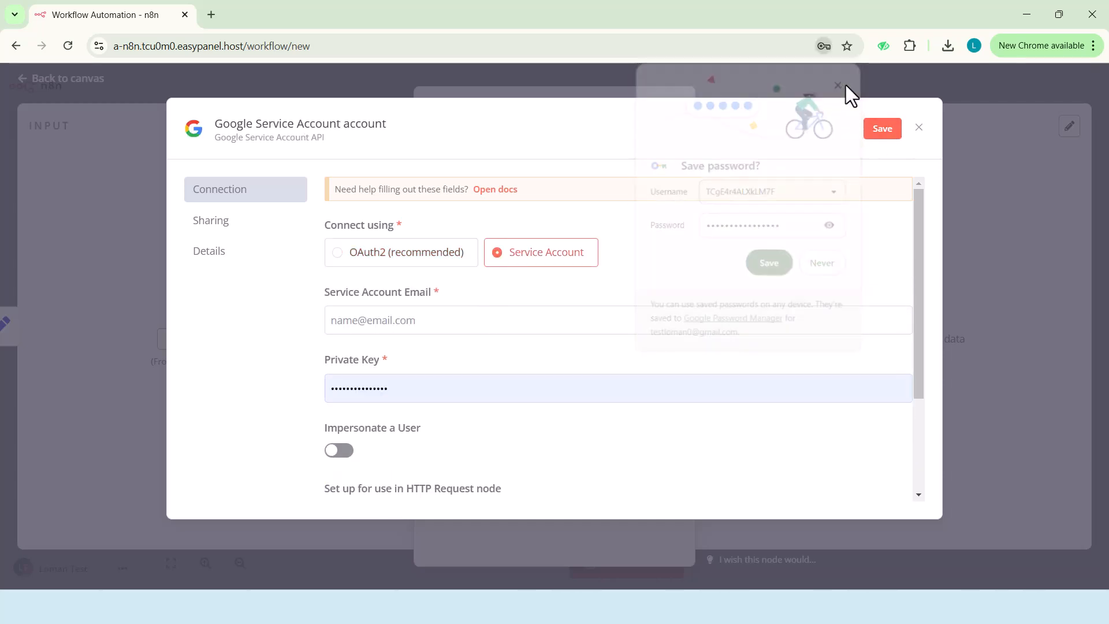
scroll(452, 373, down, 1)
scroll(452, 373, down, 1)
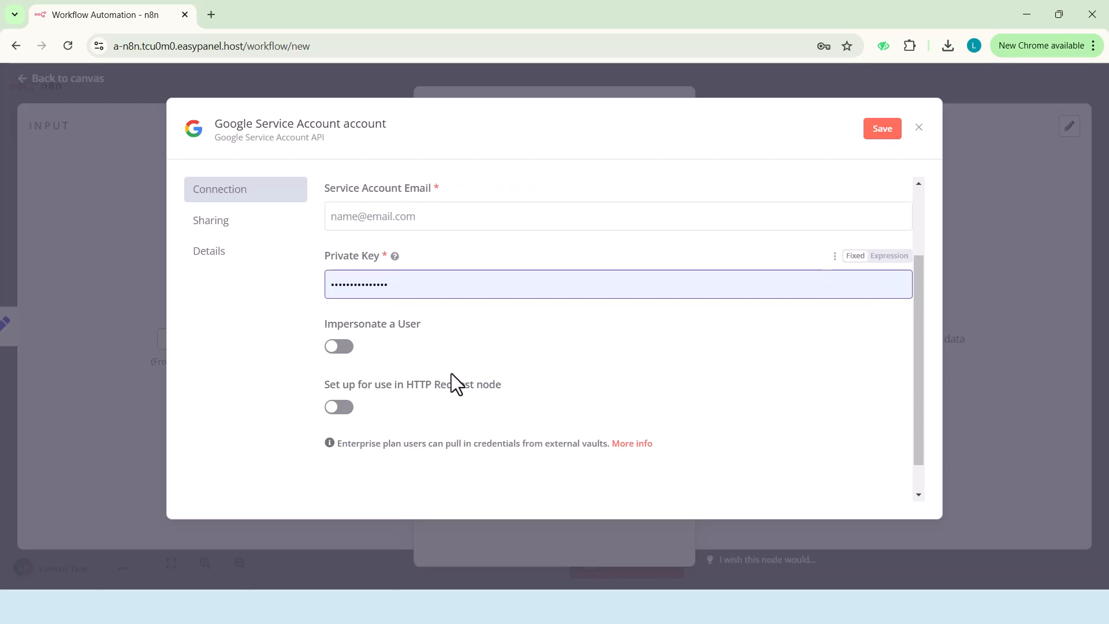
scroll(452, 374, up, 2)
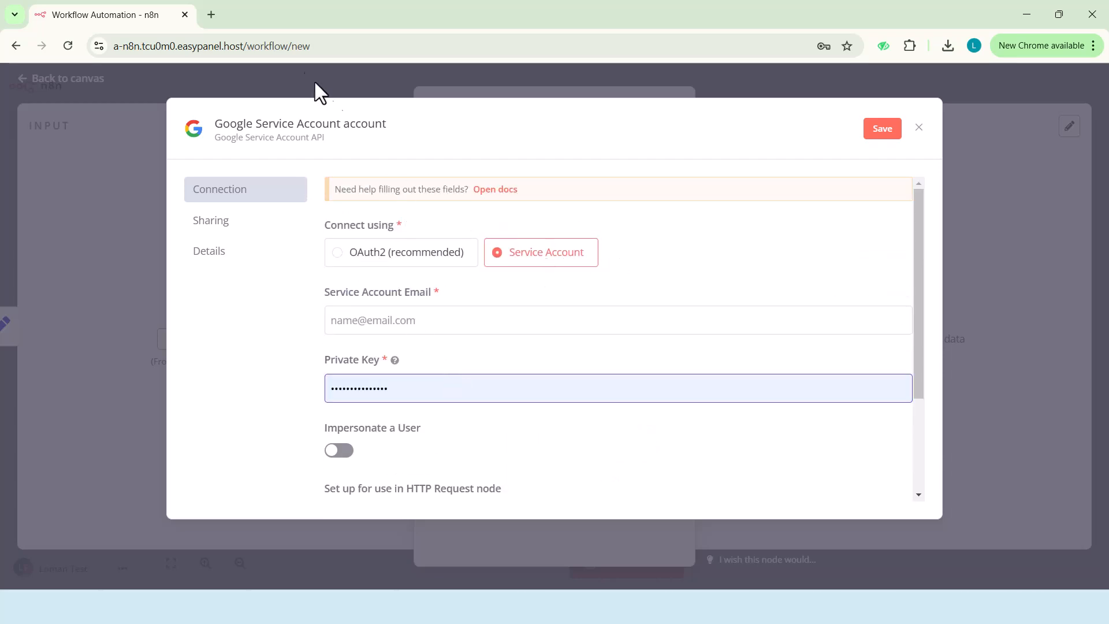
Search Google for "console google" in a new browser tab and look through the results
click(212, 13)
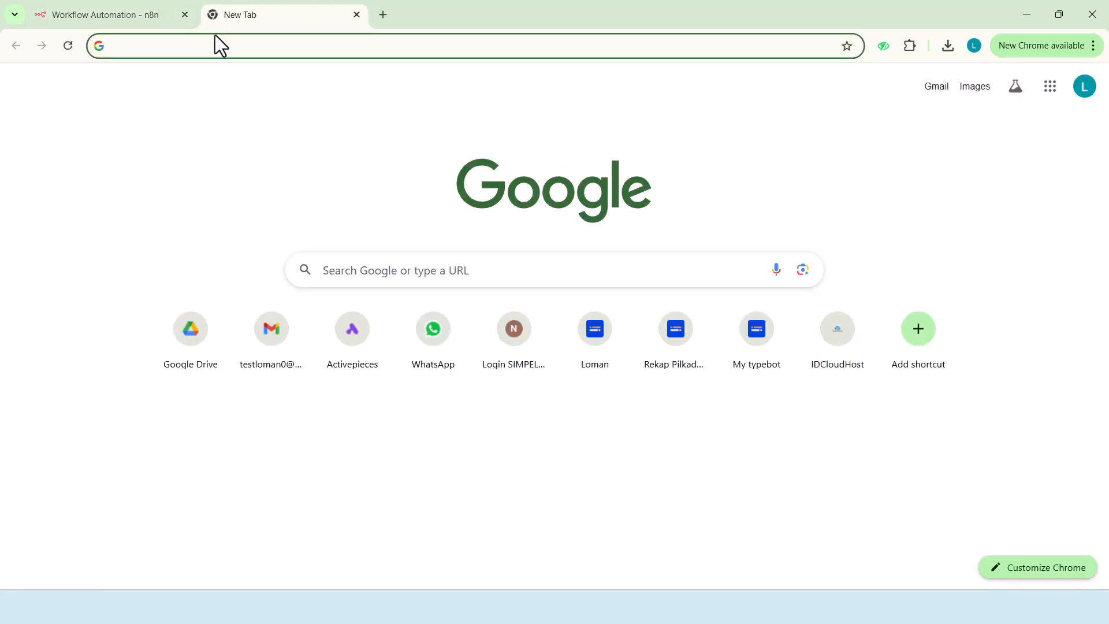
text(console )
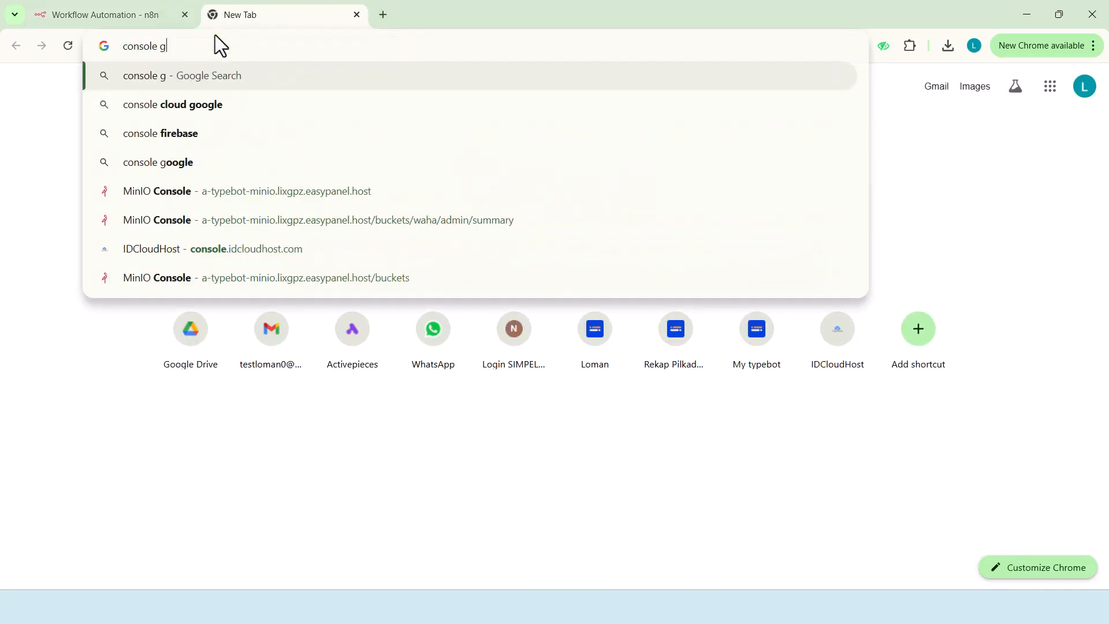
text(google.com/search?q=)
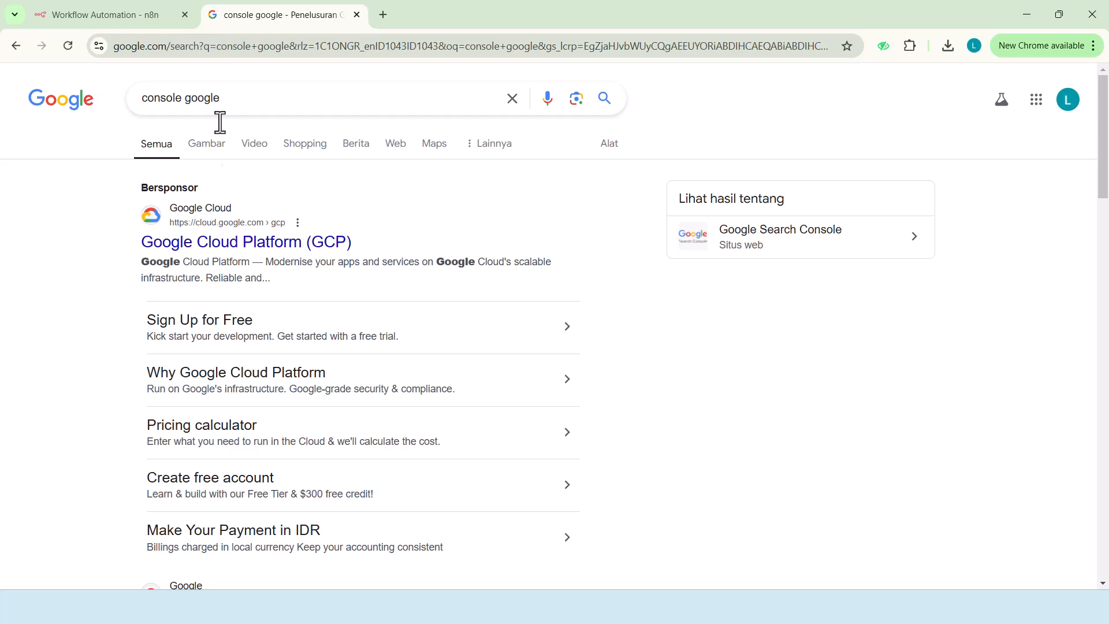
scroll(231, 338, down, 5)
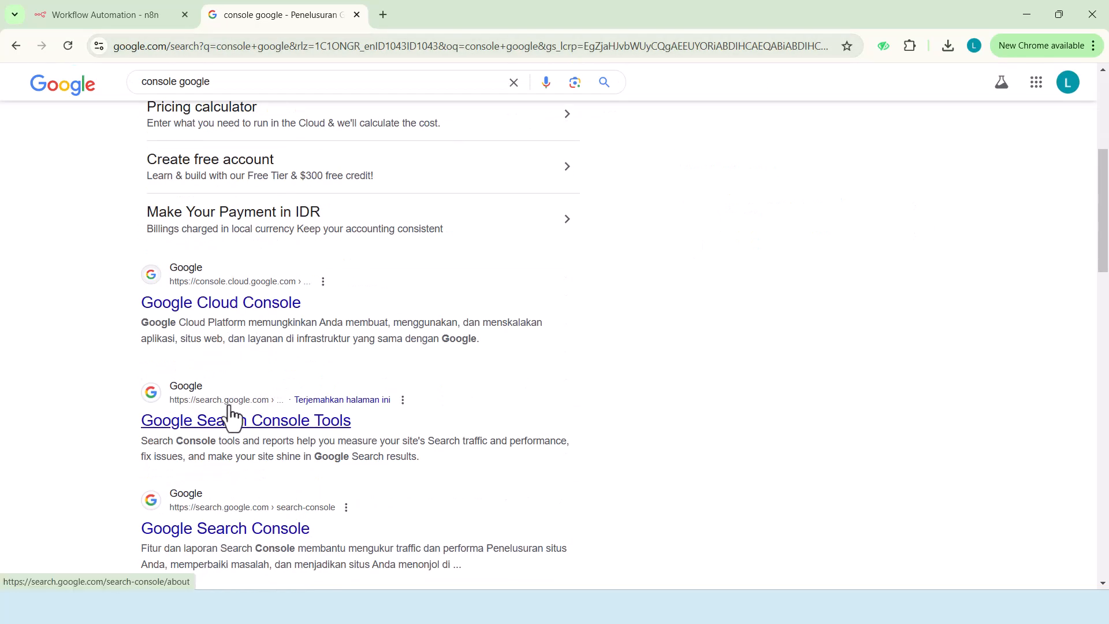
scroll(230, 414, down, 1)
scroll(231, 412, down, 1)
scroll(231, 413, up, 8)
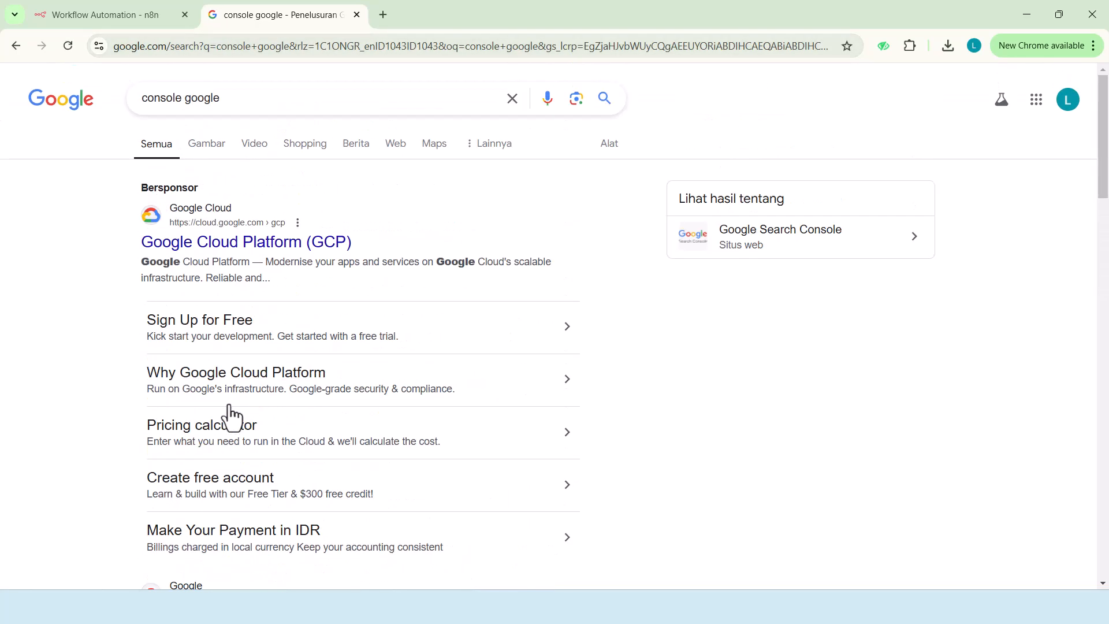
Search Google for "cloud google console" and open the Google Cloud console site from the results
triple_click(237, 99)
text(cloud)
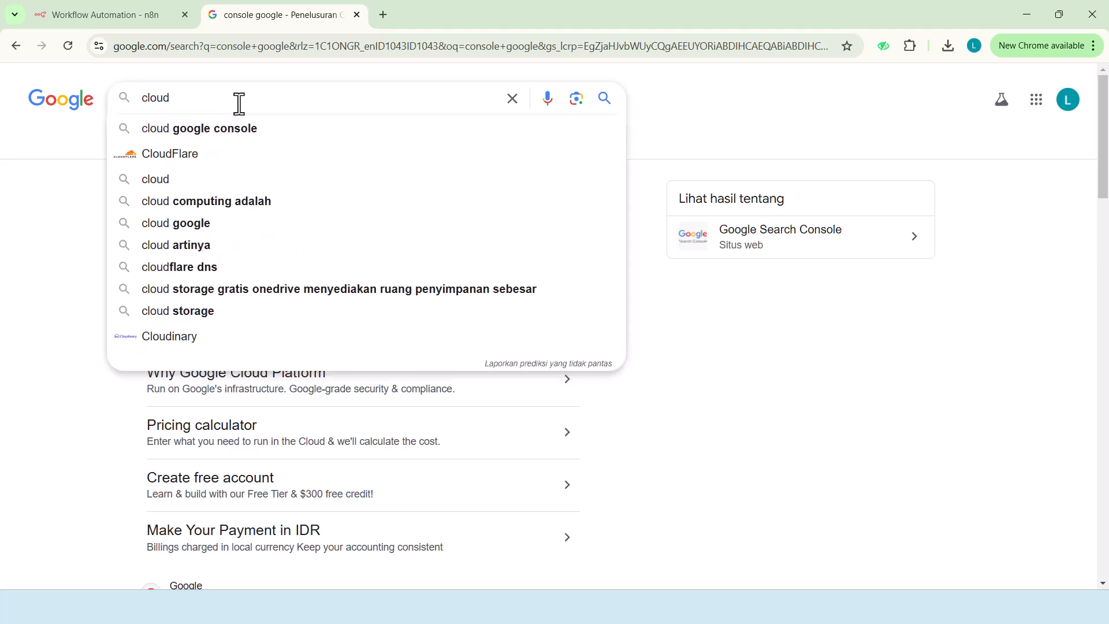
click(237, 133)
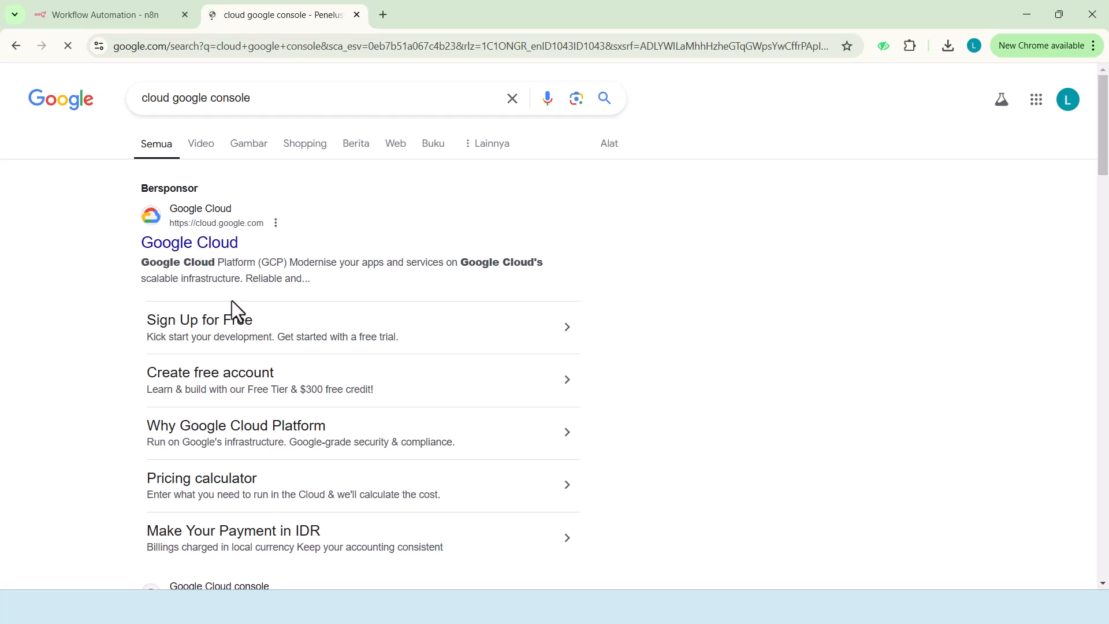
scroll(203, 246, down, 4)
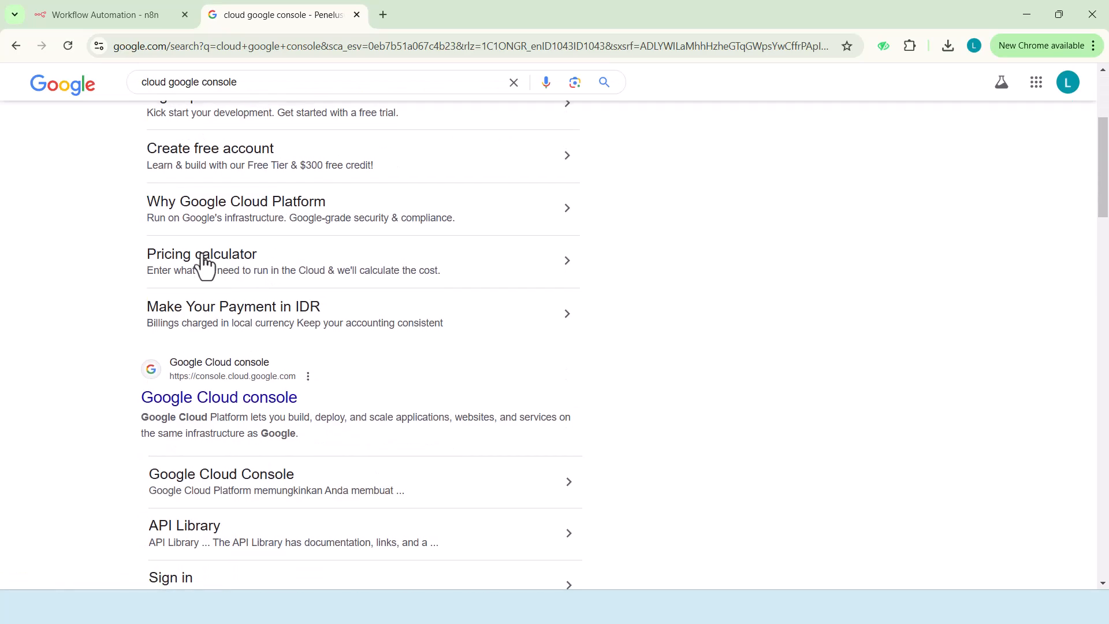
click(219, 399)
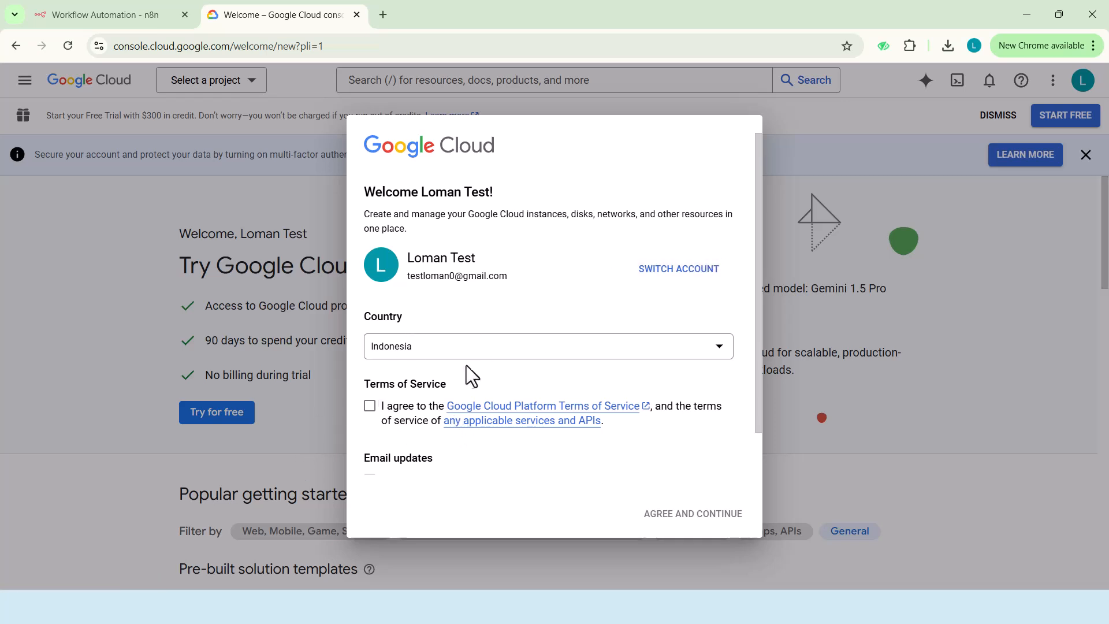
Accept the Google Cloud terms of service and create a new project named "n8n integrasi"
click(369, 407)
click(679, 515)
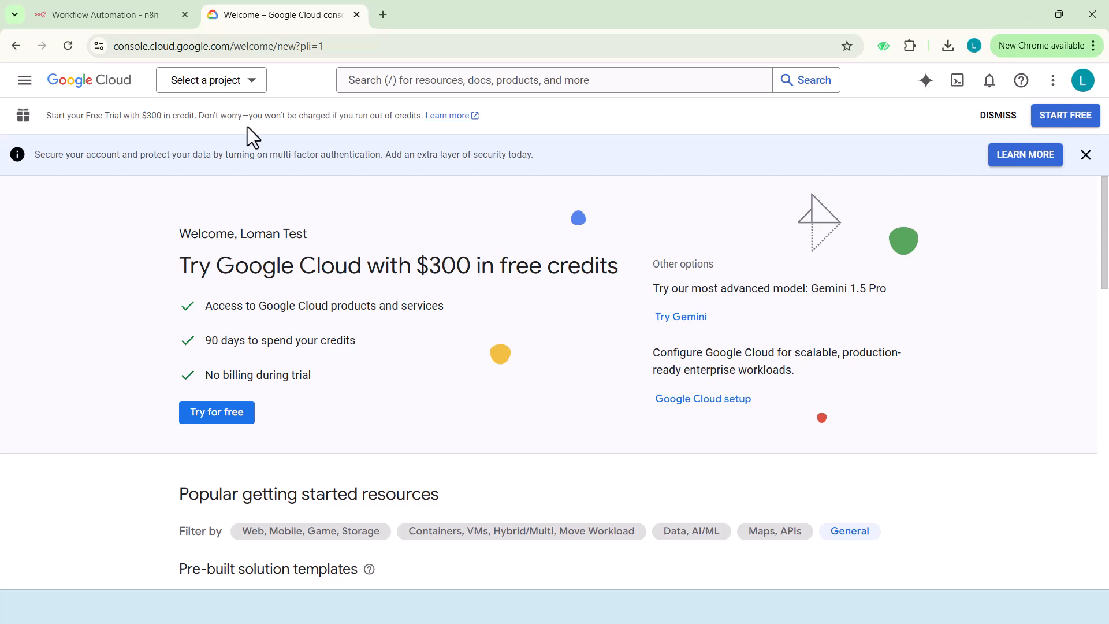
click(236, 81)
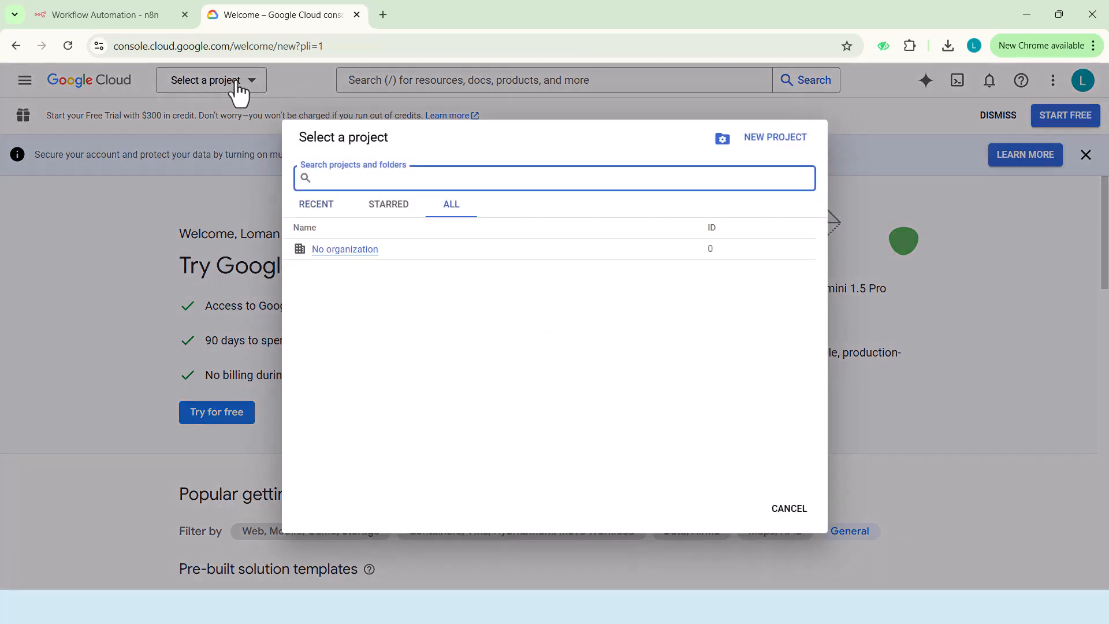
click(765, 149)
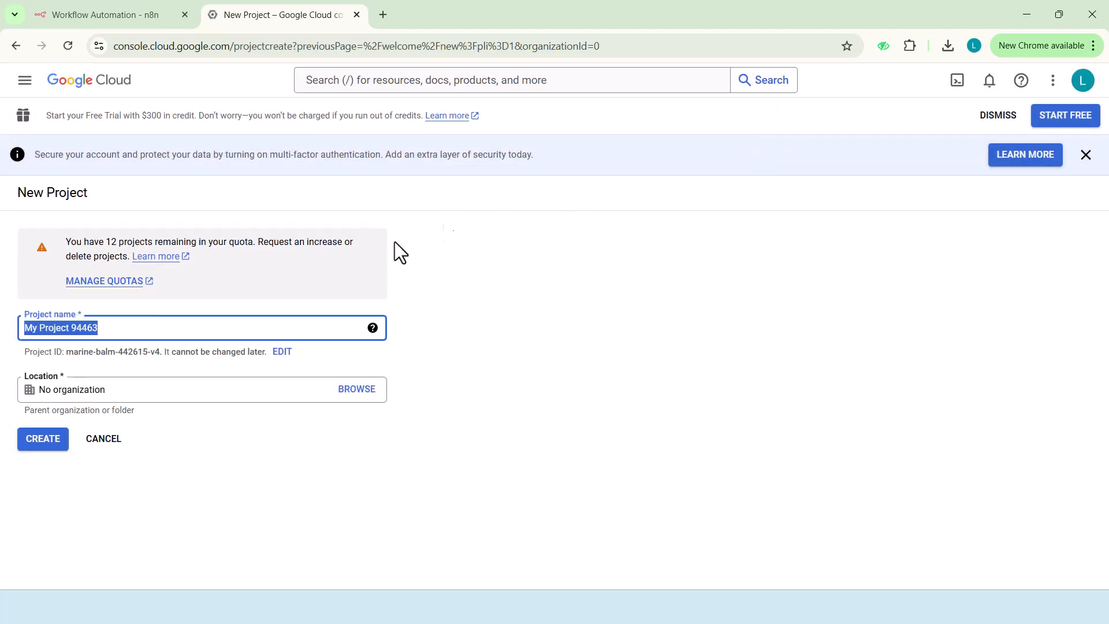
text(In)
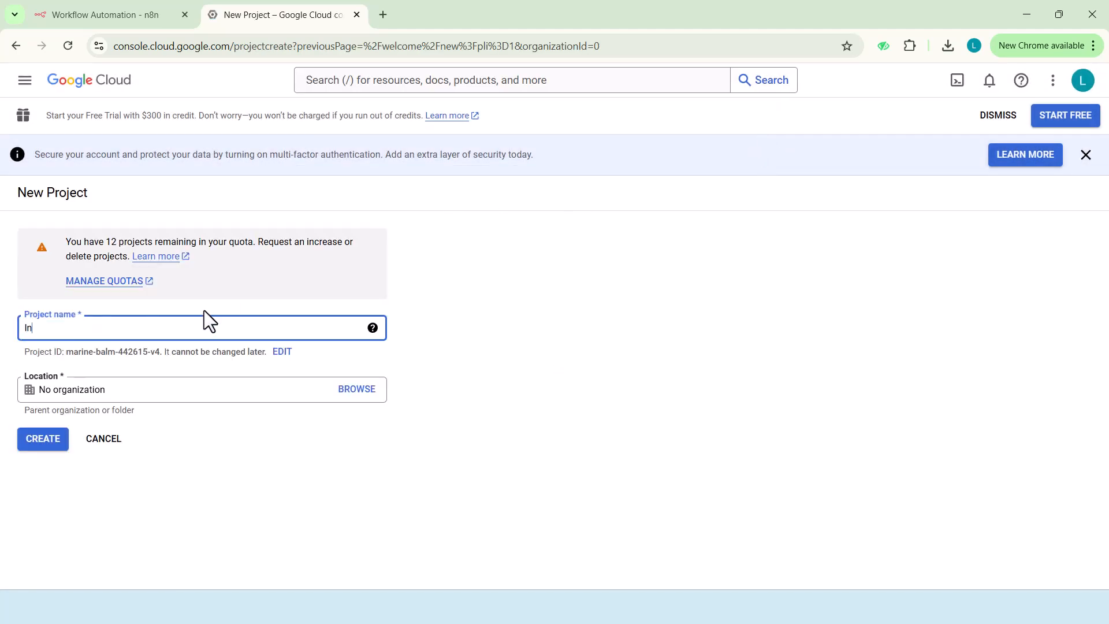
key(BackSpace)
text(n8n in)
key(BackSpace)
text(ntegrasi)
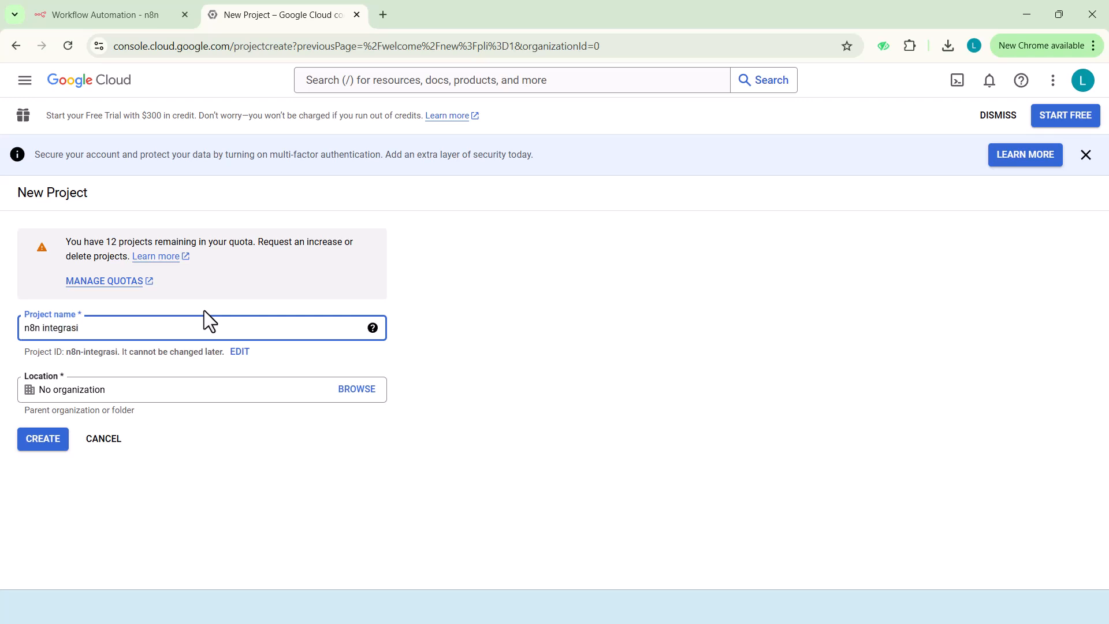
click(51, 442)
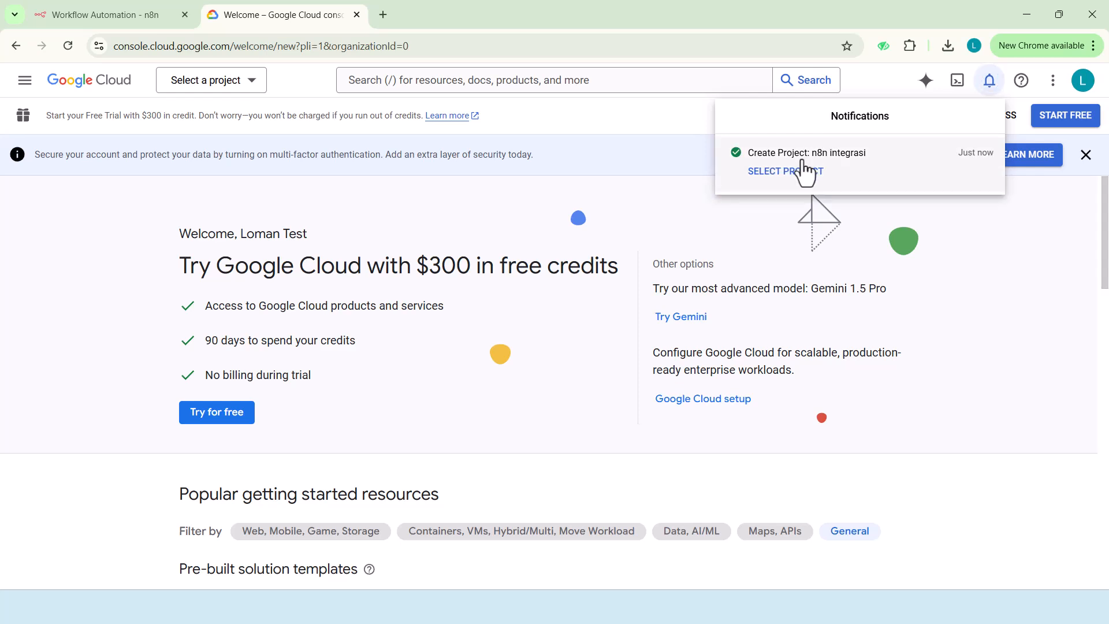
Switch to the n8n integrasi project and enable the Google Sheets API for it
click(775, 175)
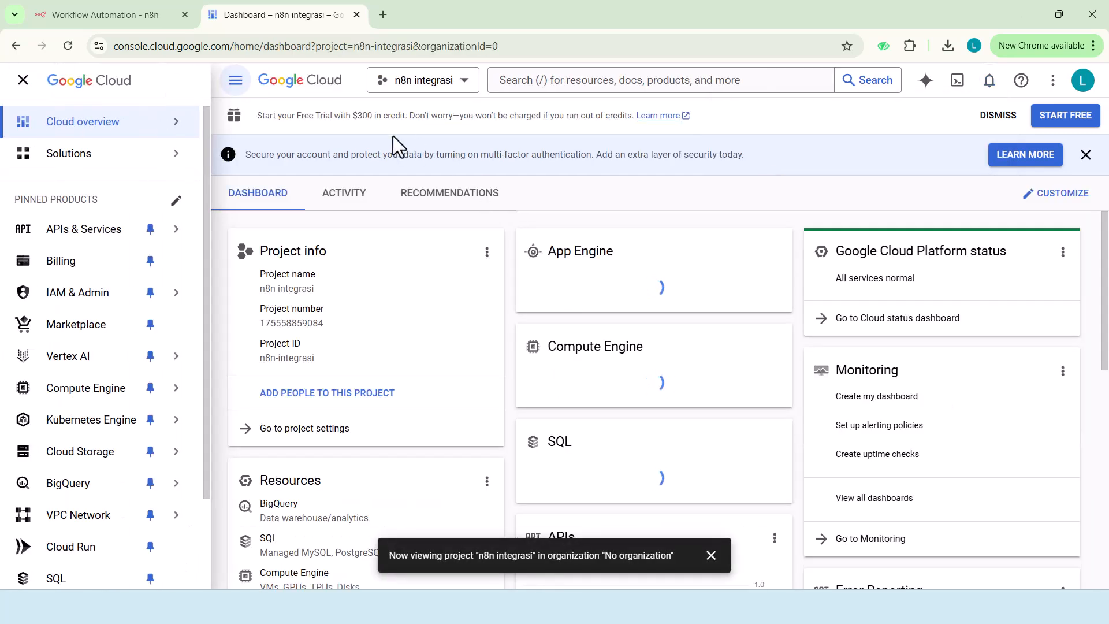
click(331, 91)
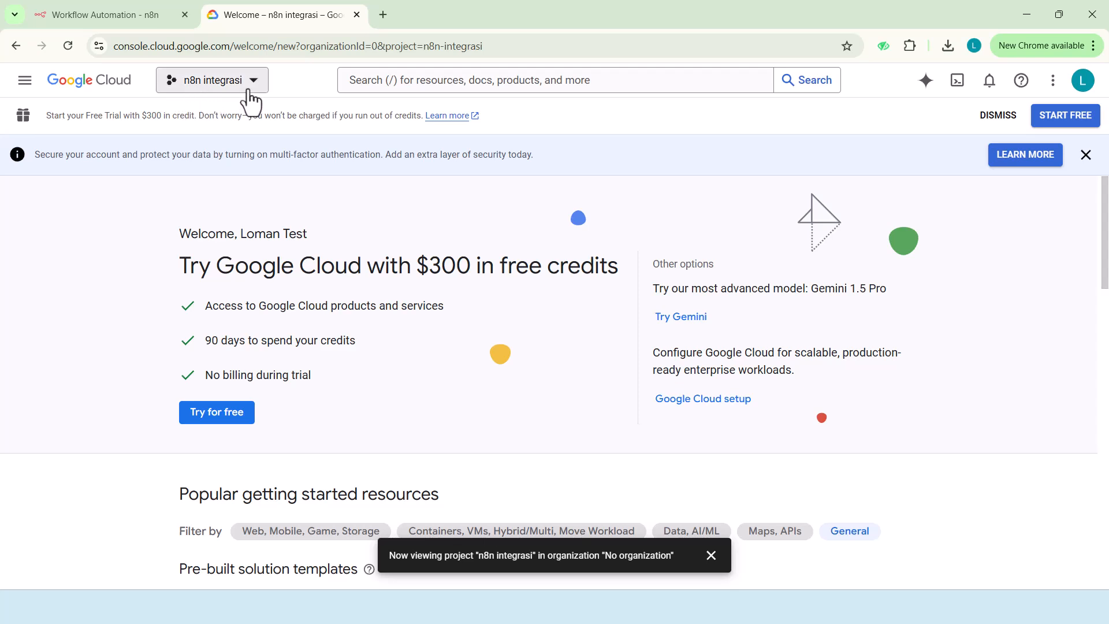
click(475, 82)
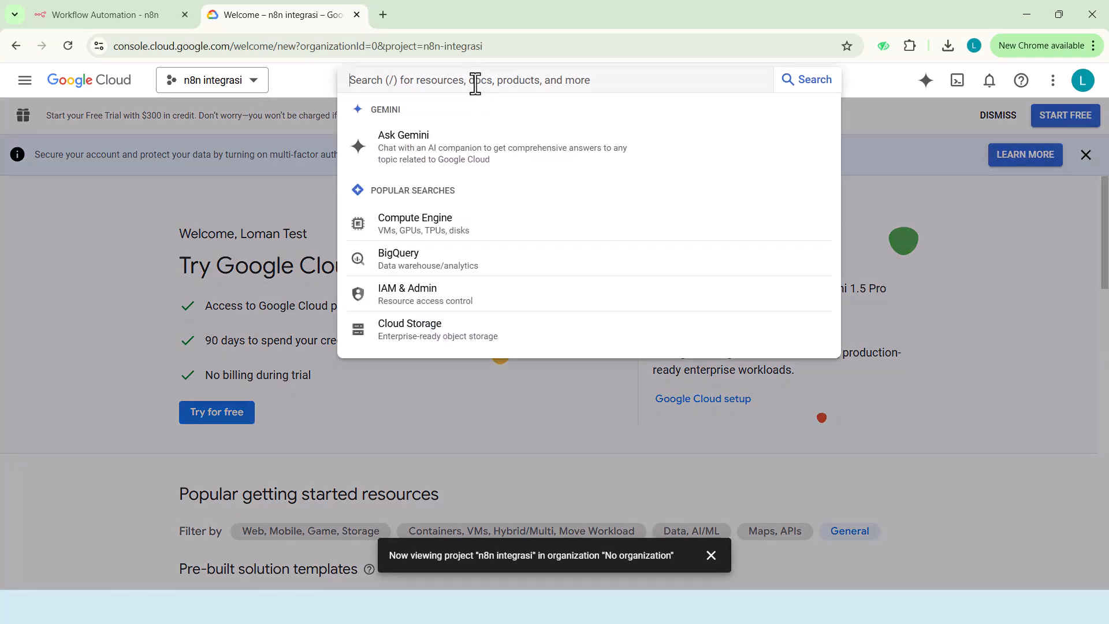
text(google sheet api)
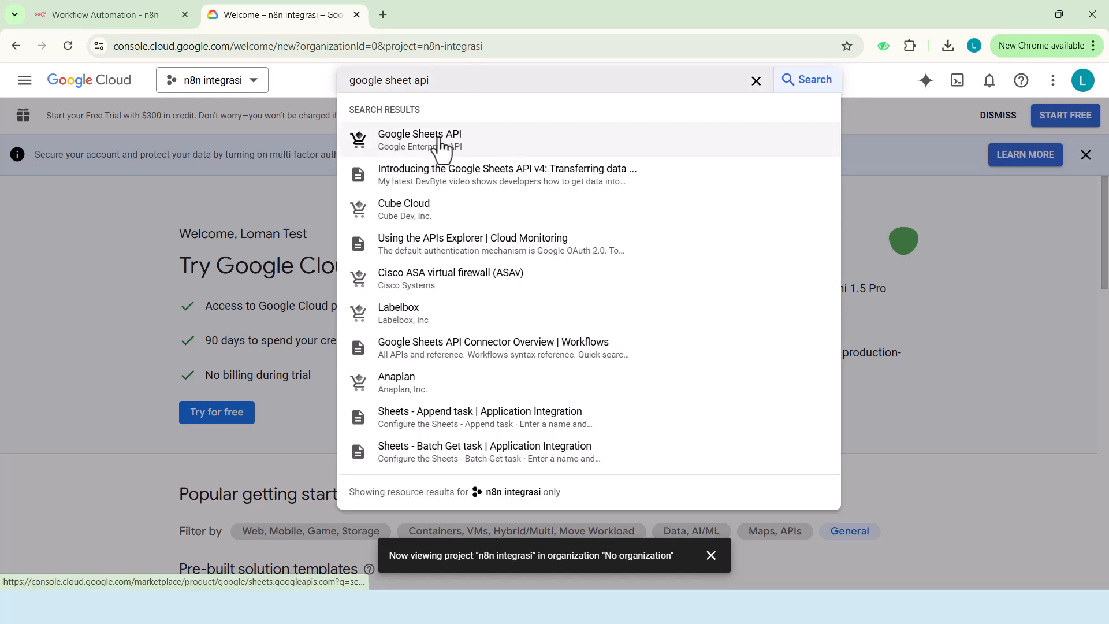
click(441, 145)
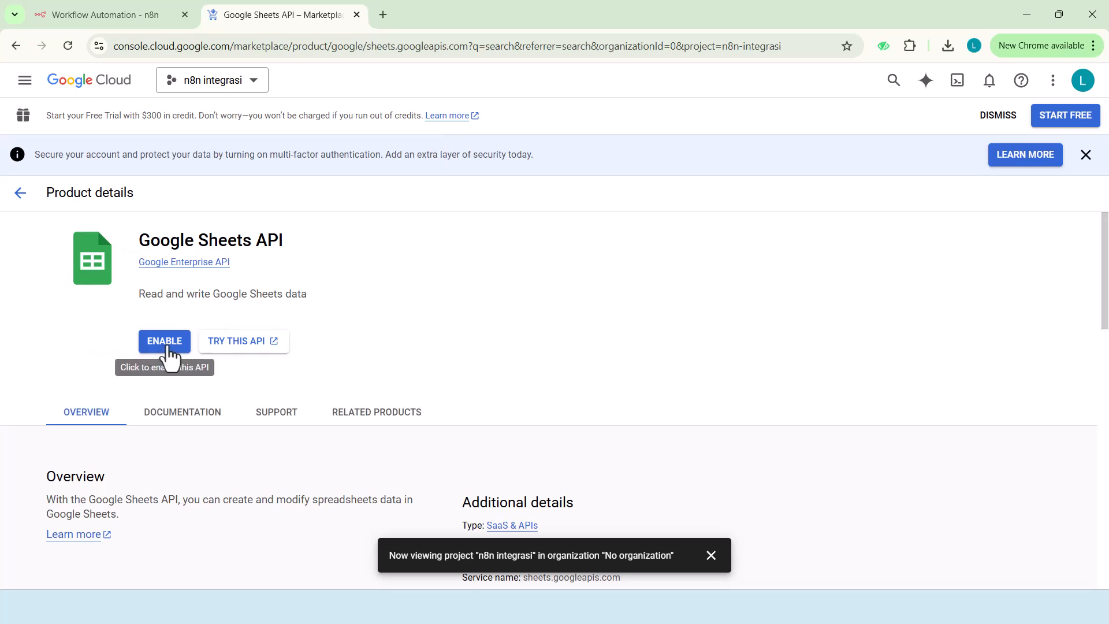
click(168, 345)
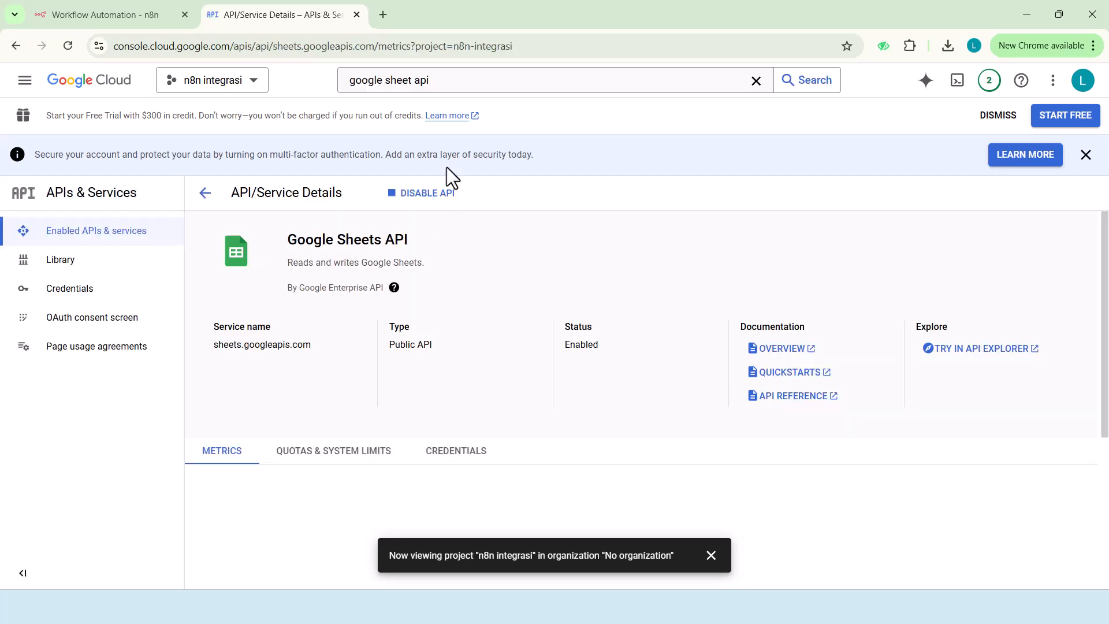
Search the console for "service" and open the project's Service Accounts page
click(448, 84)
triple_click(449, 84)
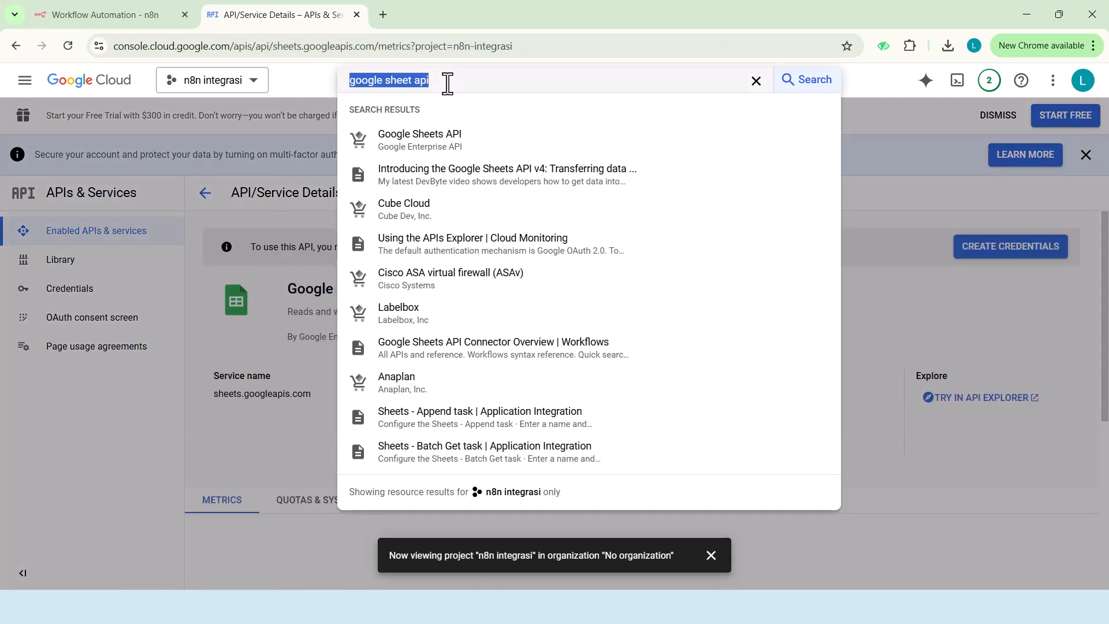
text(service)
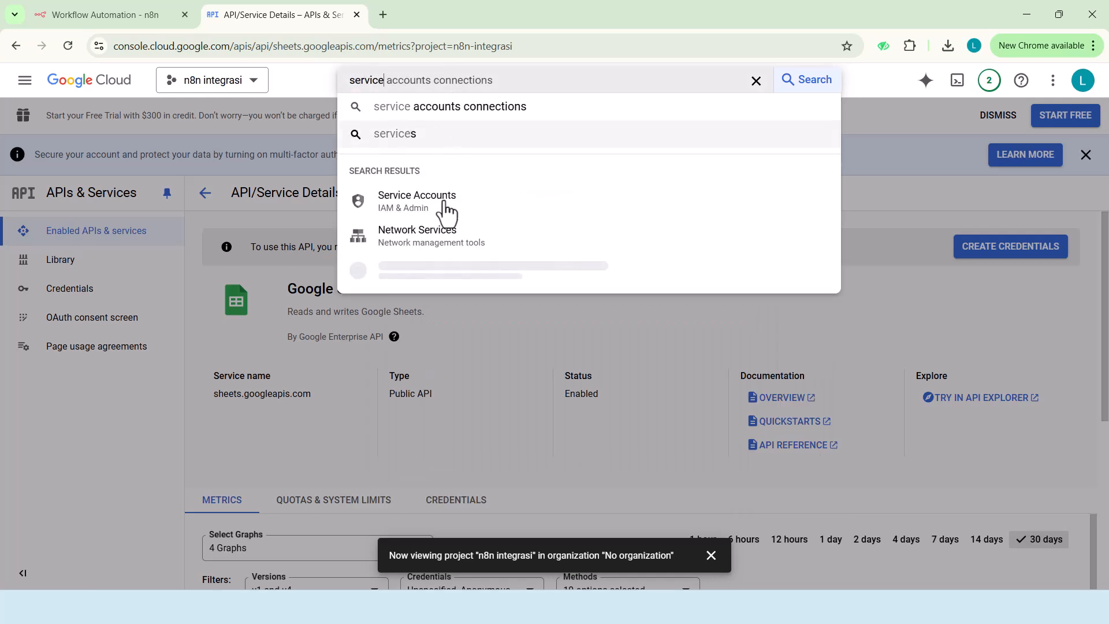
click(448, 211)
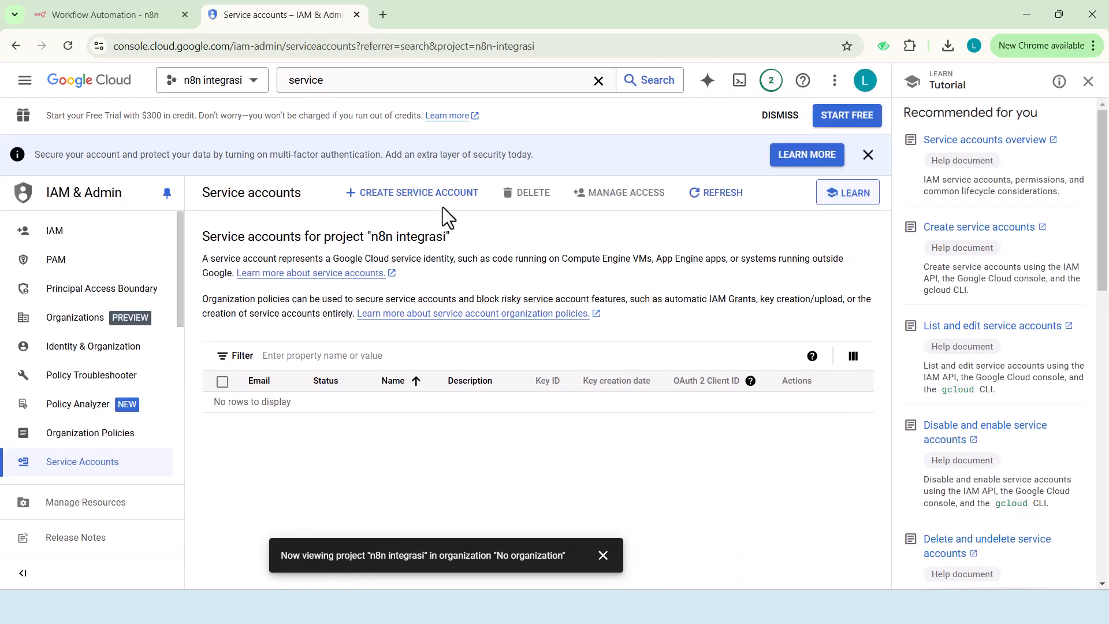
Create a service account named "n8n" in the n8n integrasi project, leaving its description empty
click(429, 207)
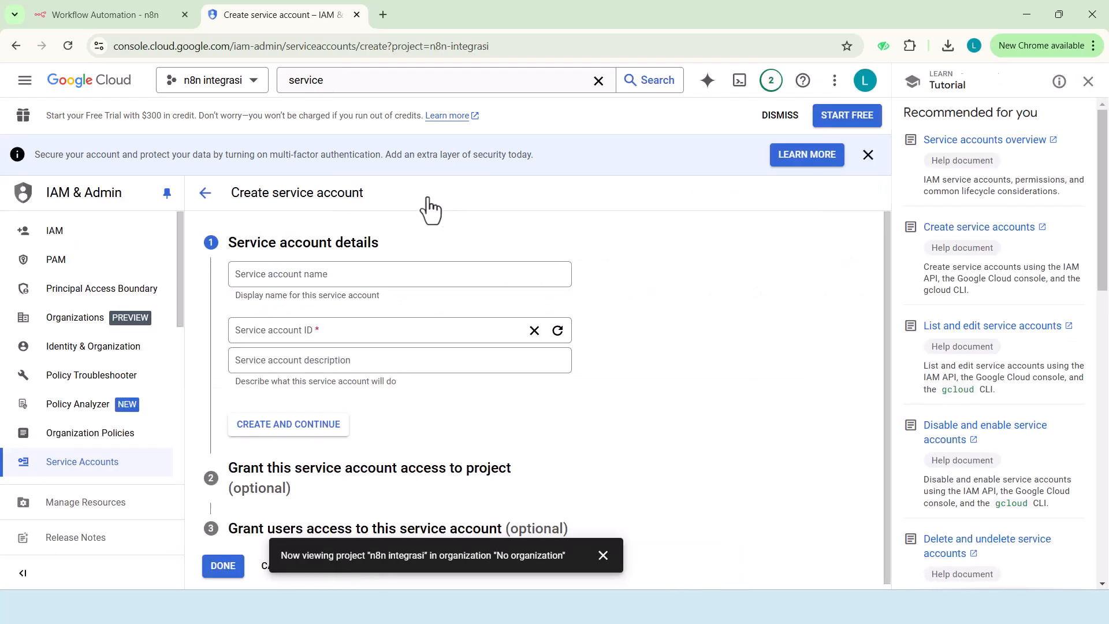
click(350, 274)
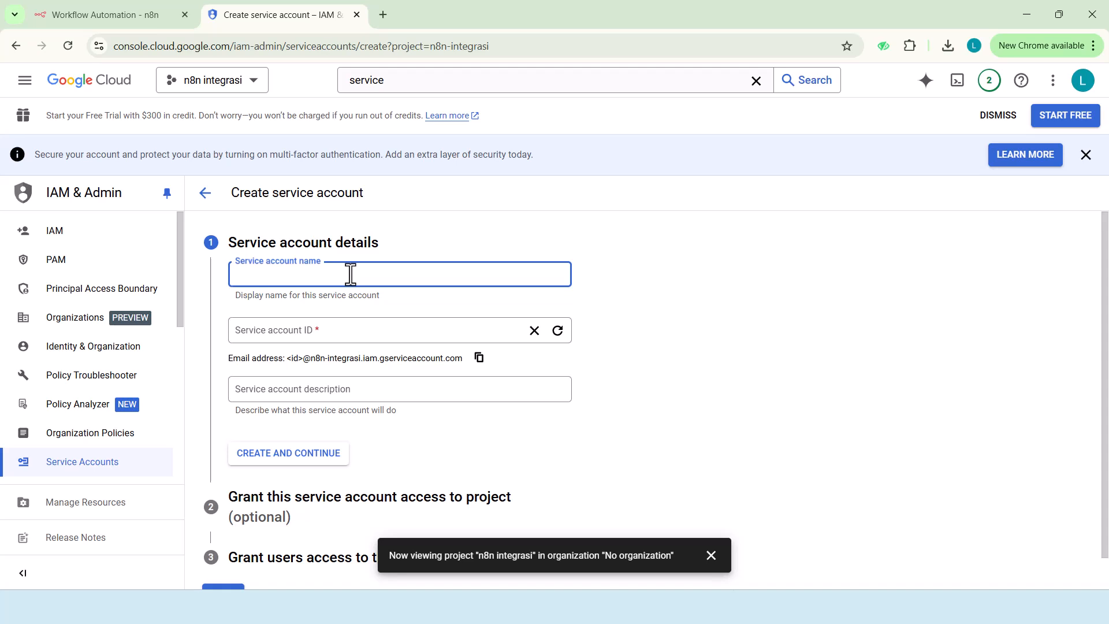
text(n8n)
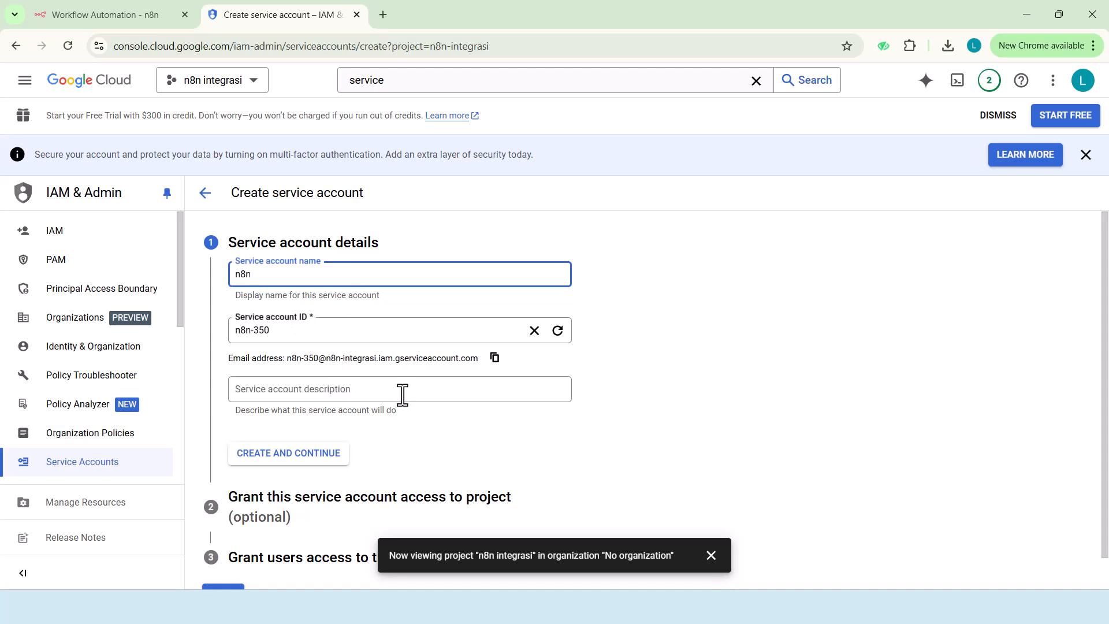
scroll(367, 411, down, 1)
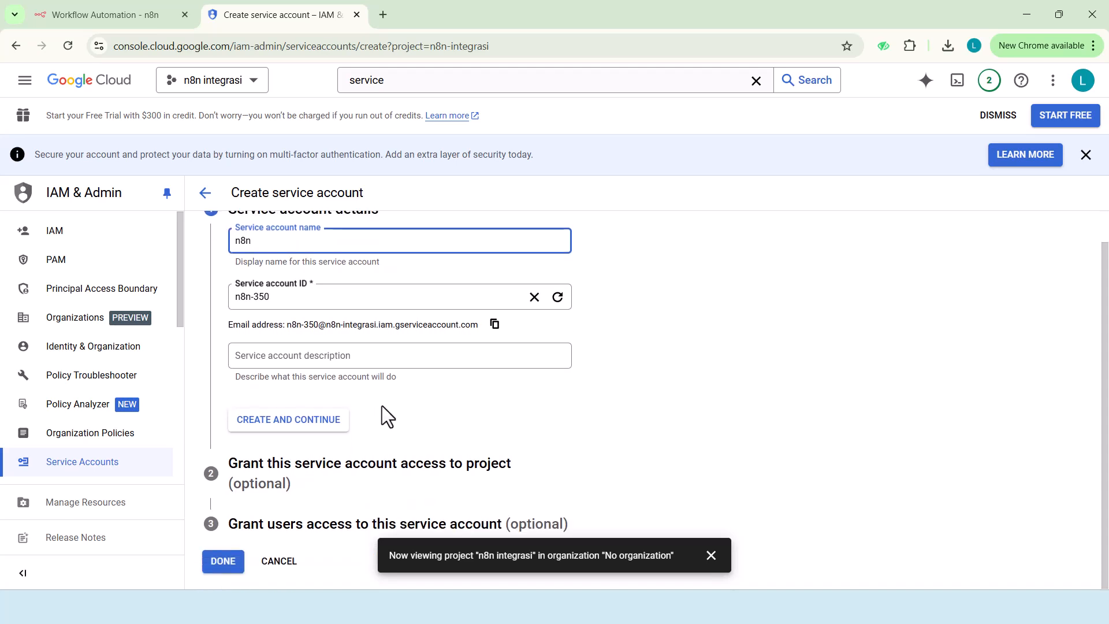
click(444, 397)
click(322, 419)
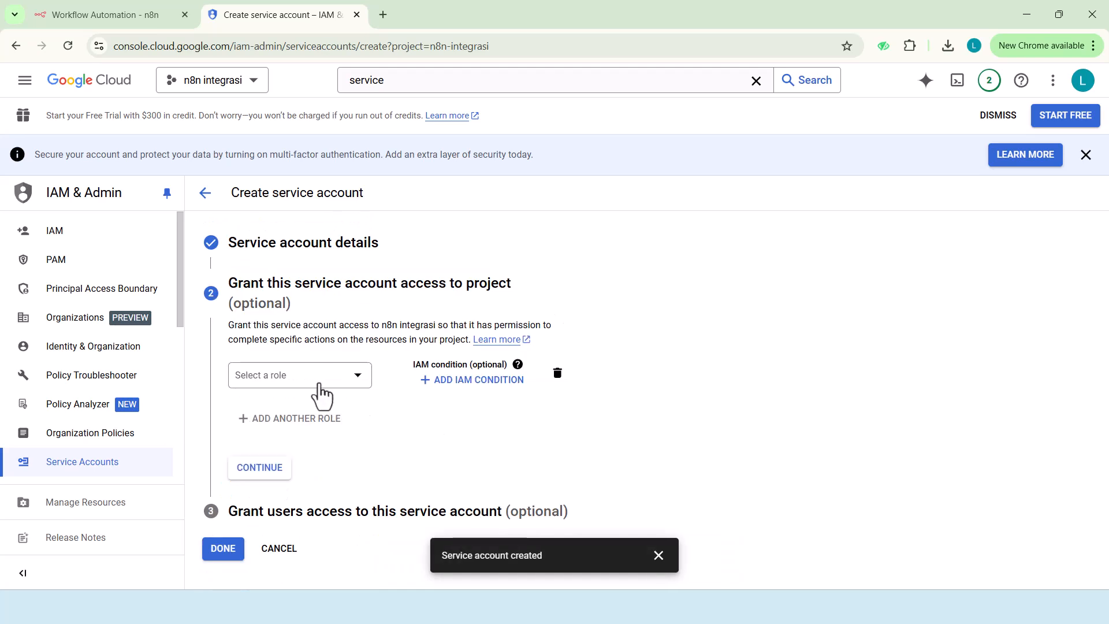
Grant the n8n service account the basic Editor role on the project and finish its setup without granting user access
click(353, 383)
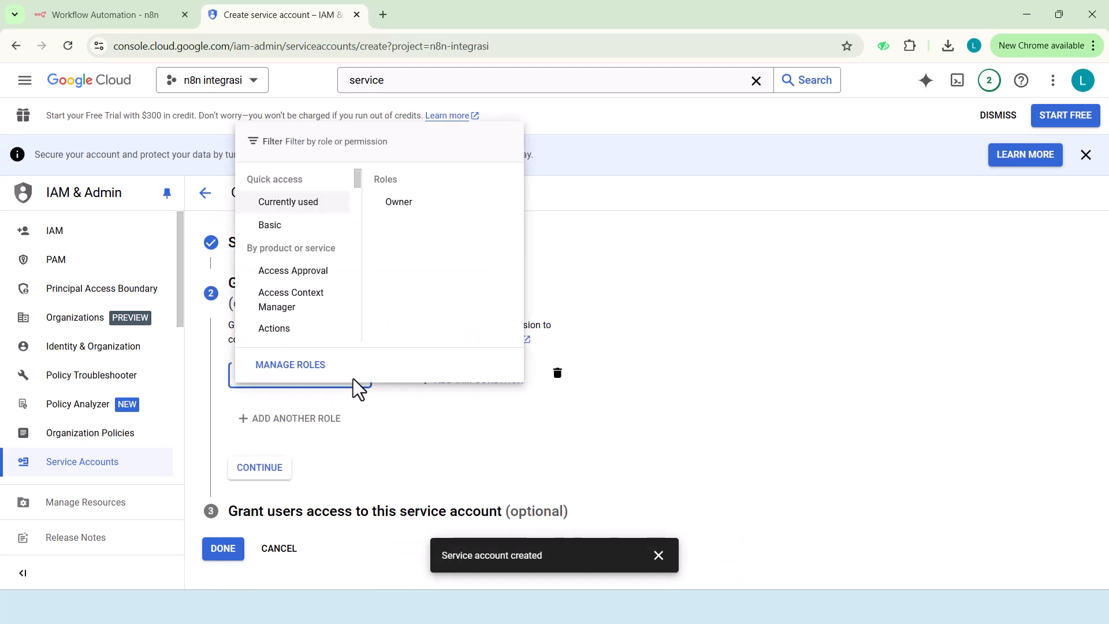
click(309, 227)
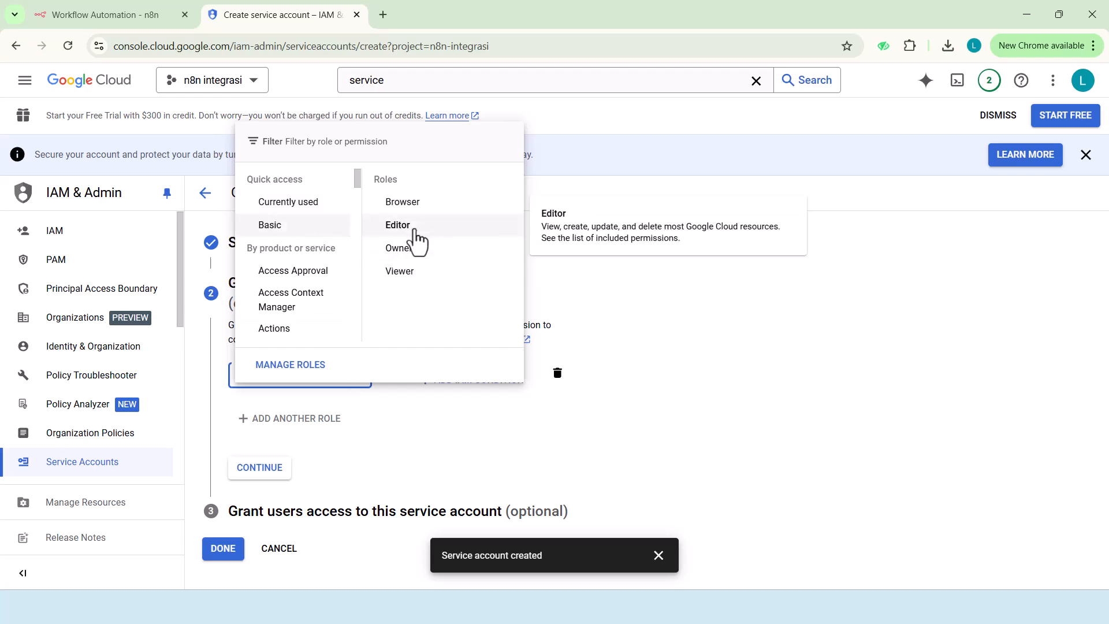
click(398, 227)
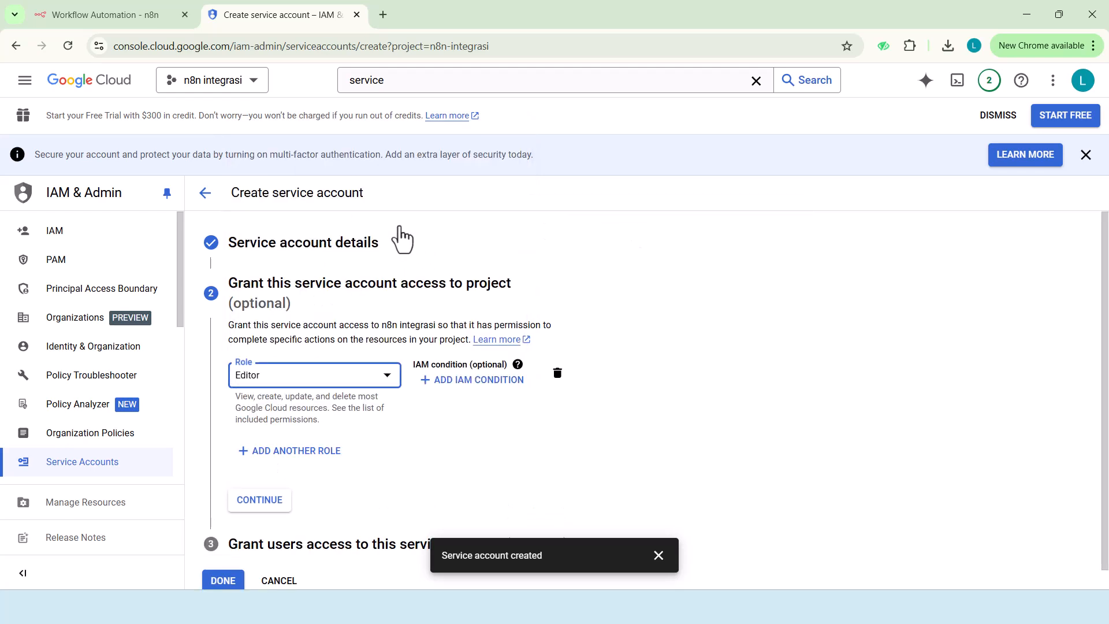
click(454, 438)
scroll(454, 438, down, 1)
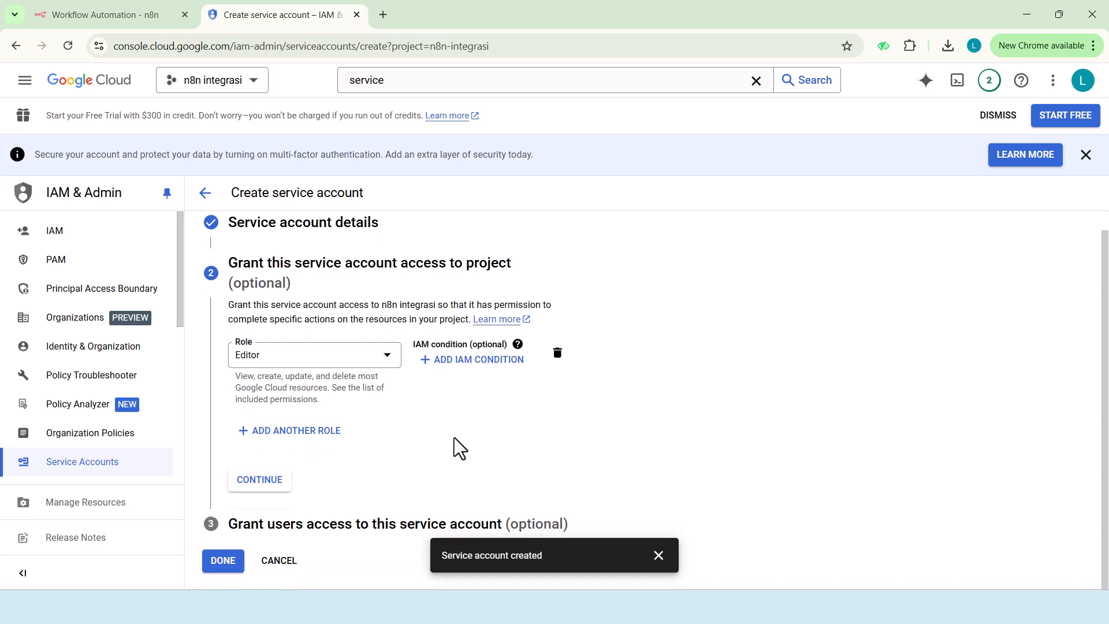
click(267, 486)
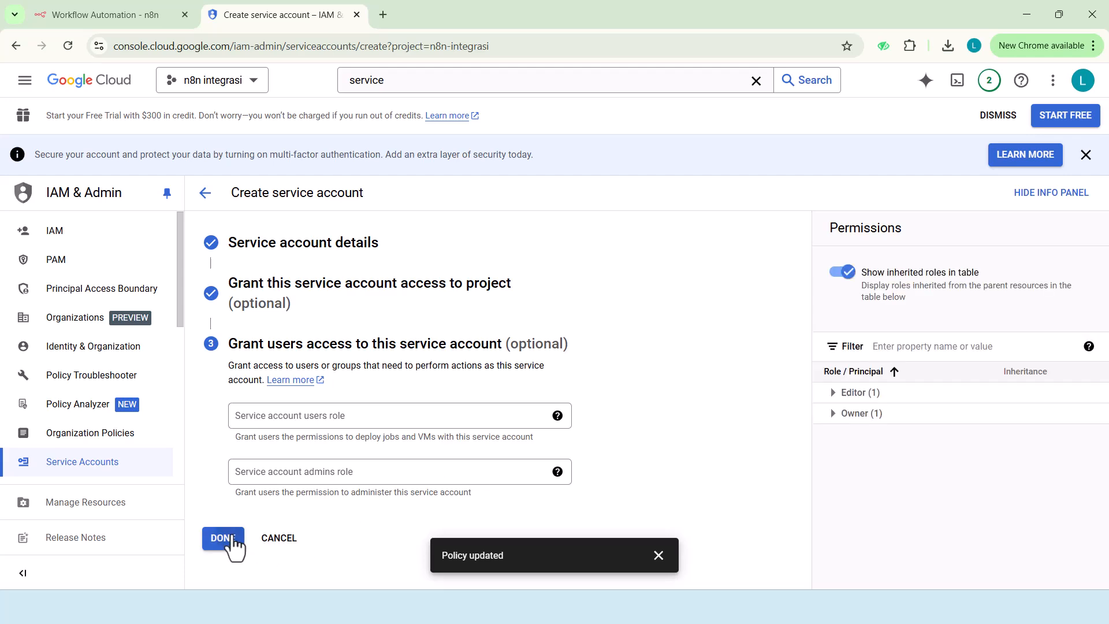
click(228, 542)
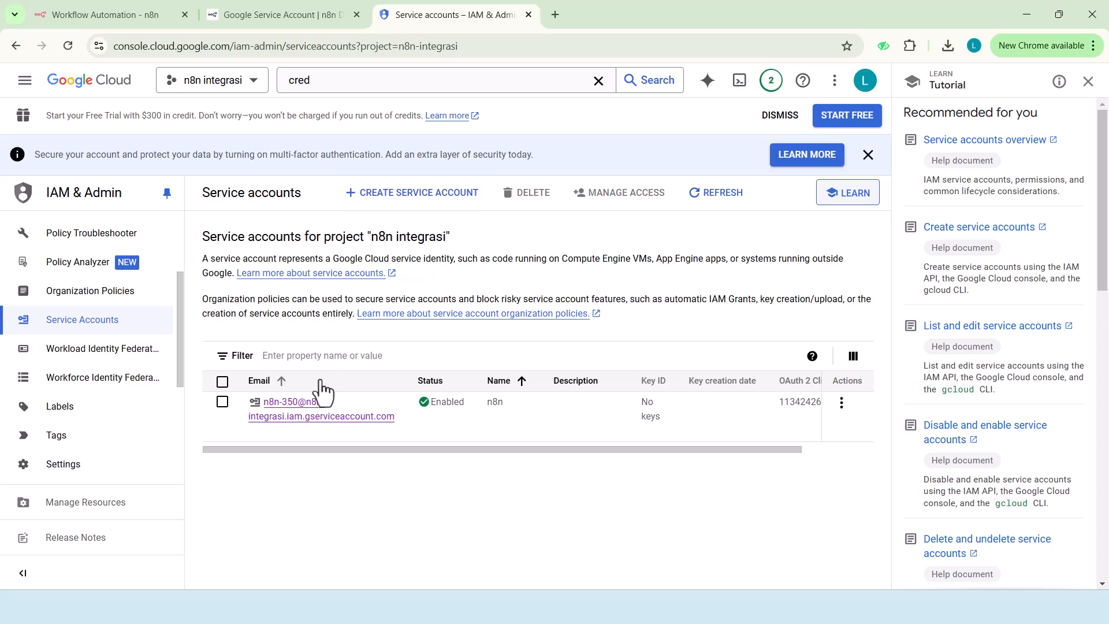
Create and download a new JSON private key for the n8n service account, and dismiss the saved-key dialog
click(301, 417)
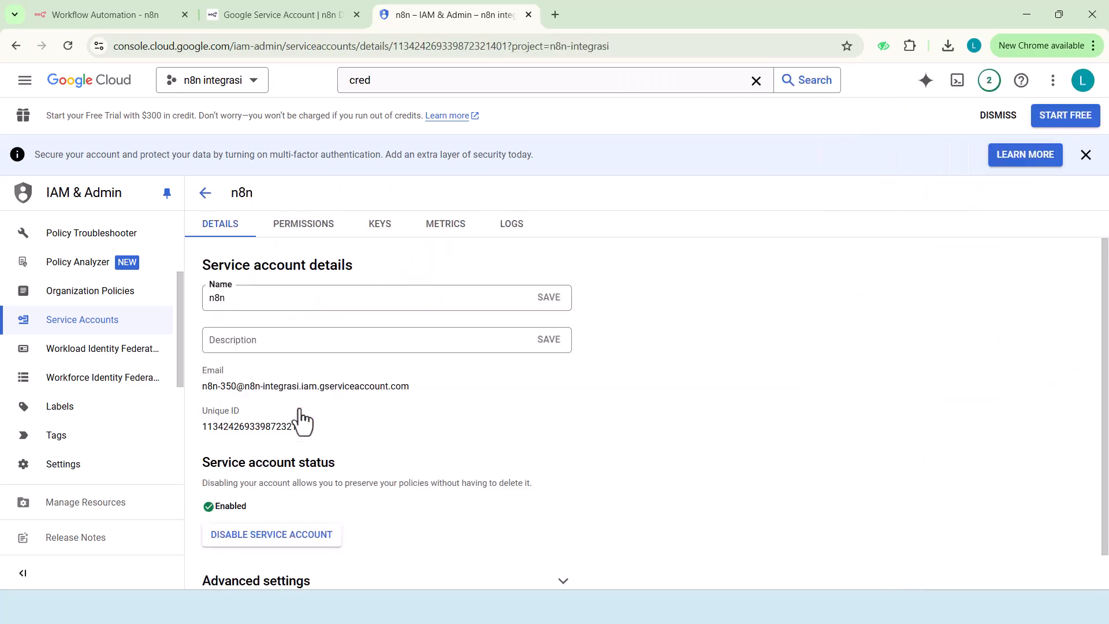
click(383, 232)
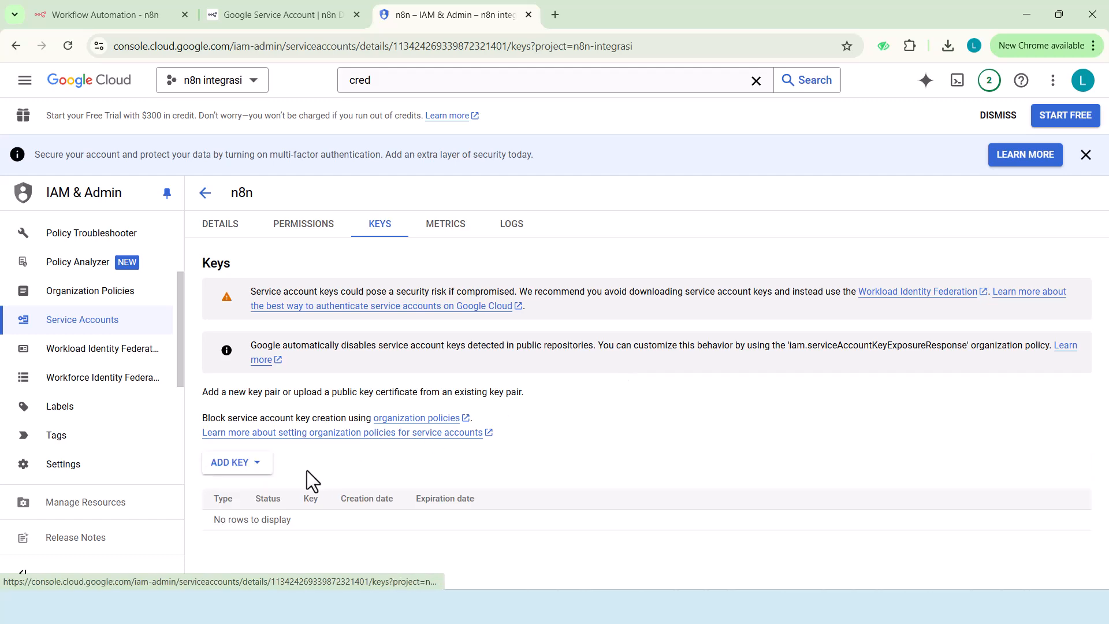
click(256, 467)
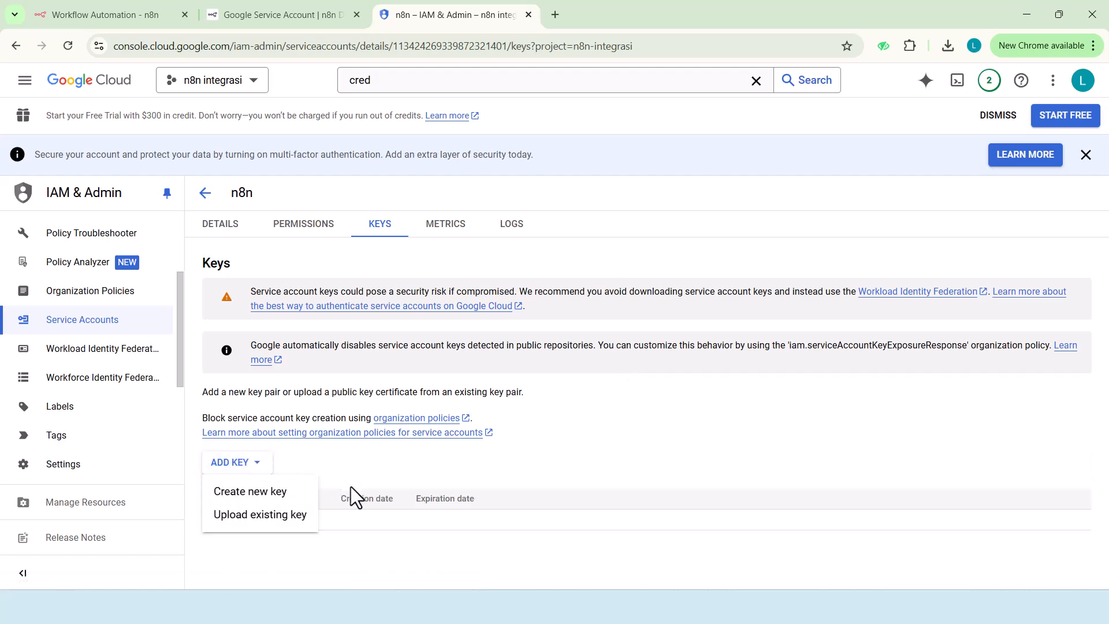
click(269, 495)
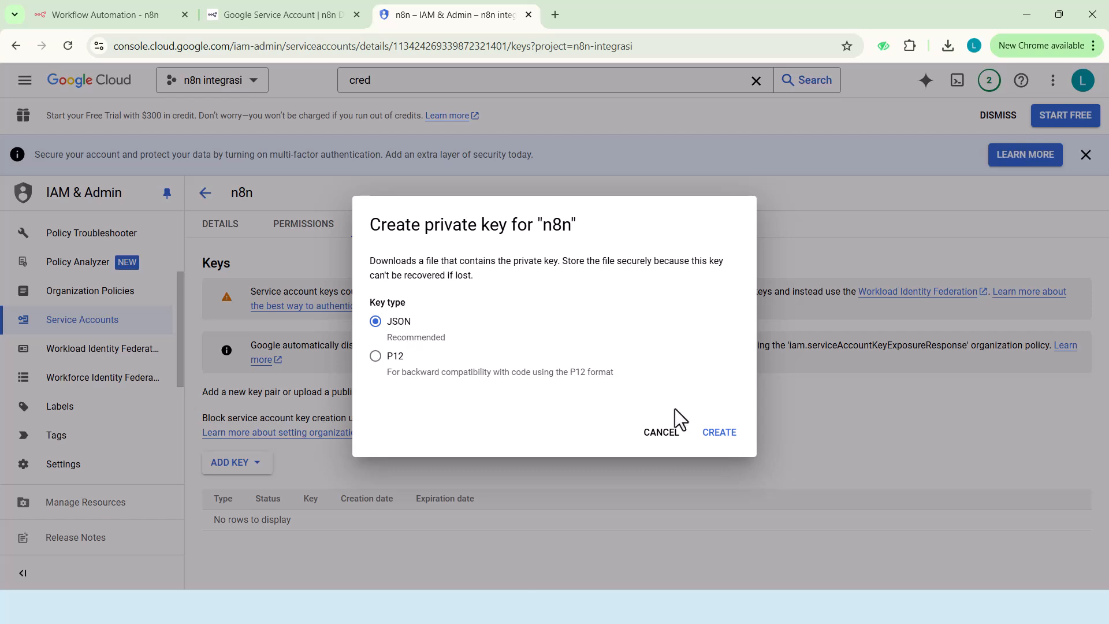
click(717, 436)
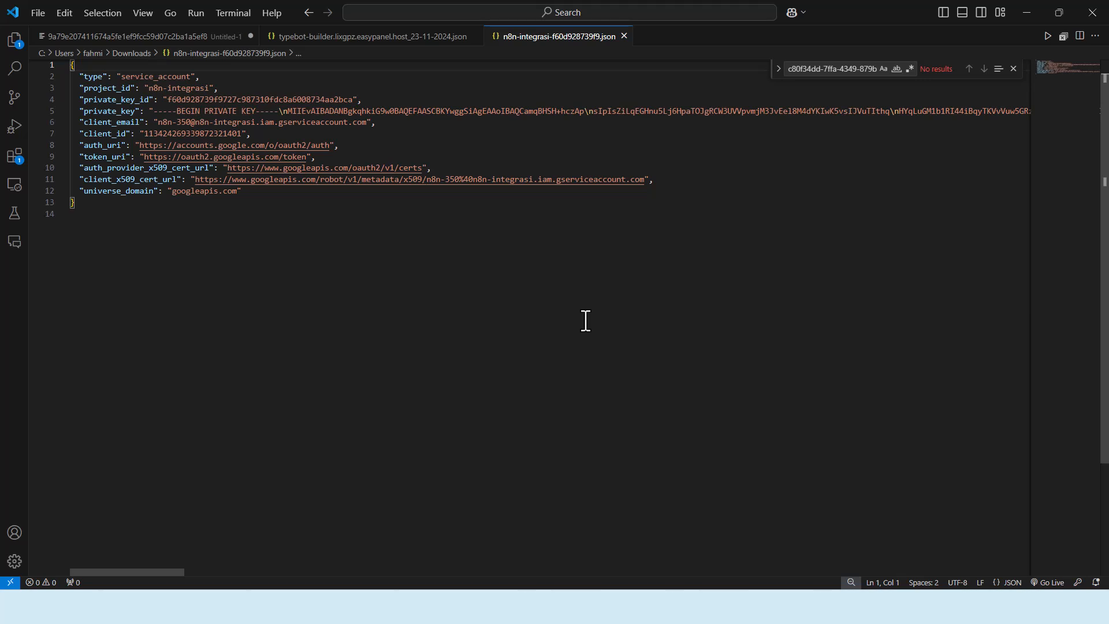
click(746, 607)
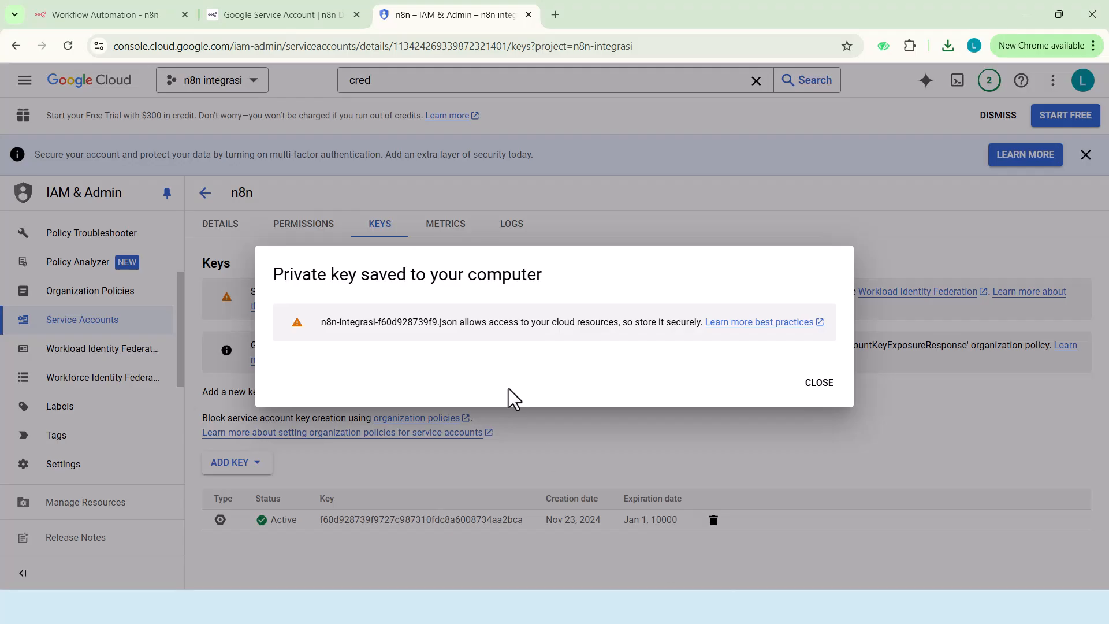
click(808, 383)
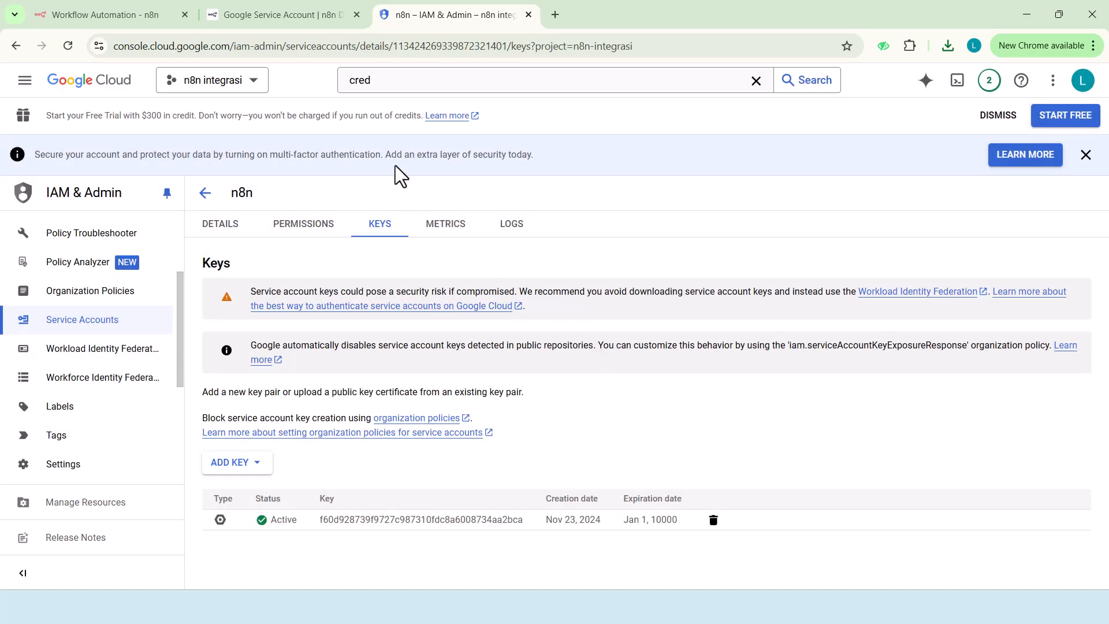
Return to the n8n service account credential form and skim the documentation linked from it for setup guidance
click(121, 15)
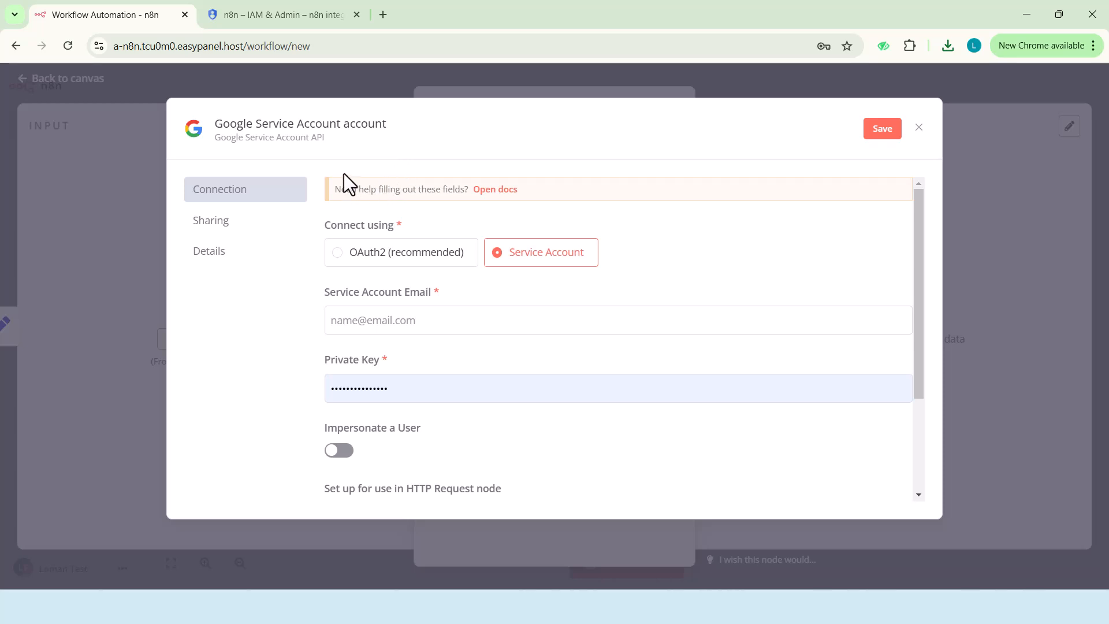
scroll(505, 348, down, 1)
scroll(505, 348, up, 1)
click(424, 330)
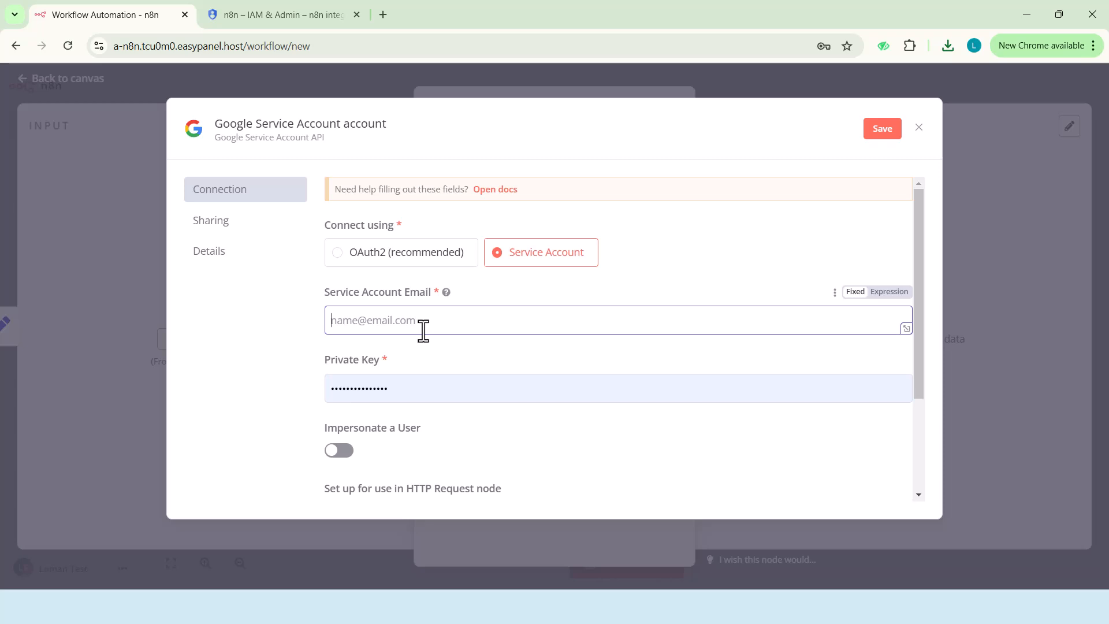
click(503, 190)
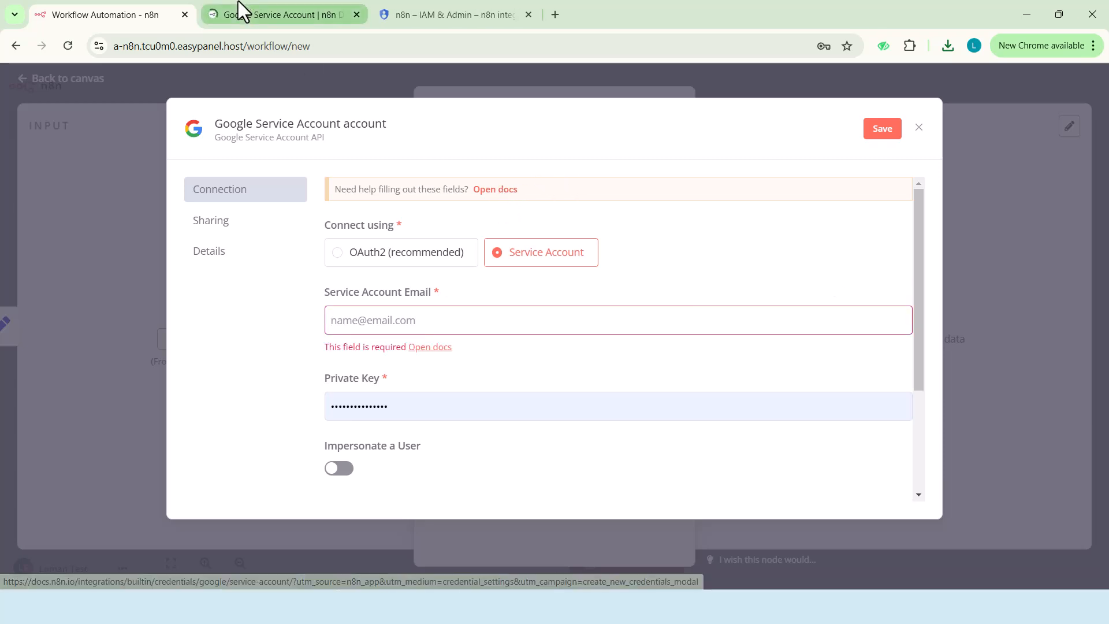
click(238, 2)
scroll(427, 313, down, 4)
scroll(428, 314, up, 2)
scroll(428, 313, up, 1)
click(57, 2)
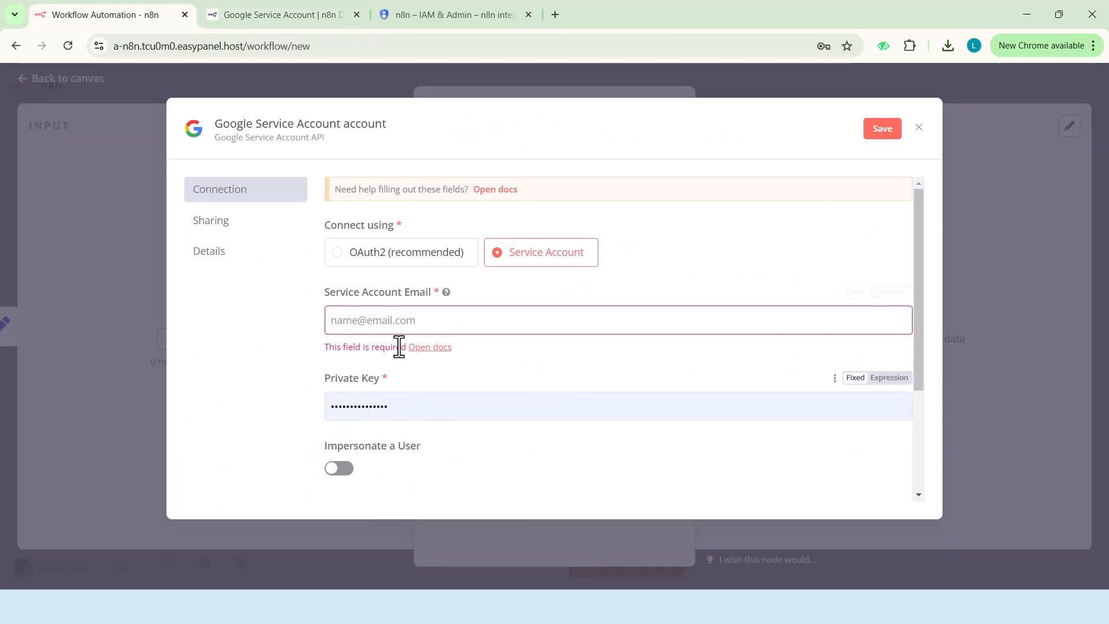
click(389, 326)
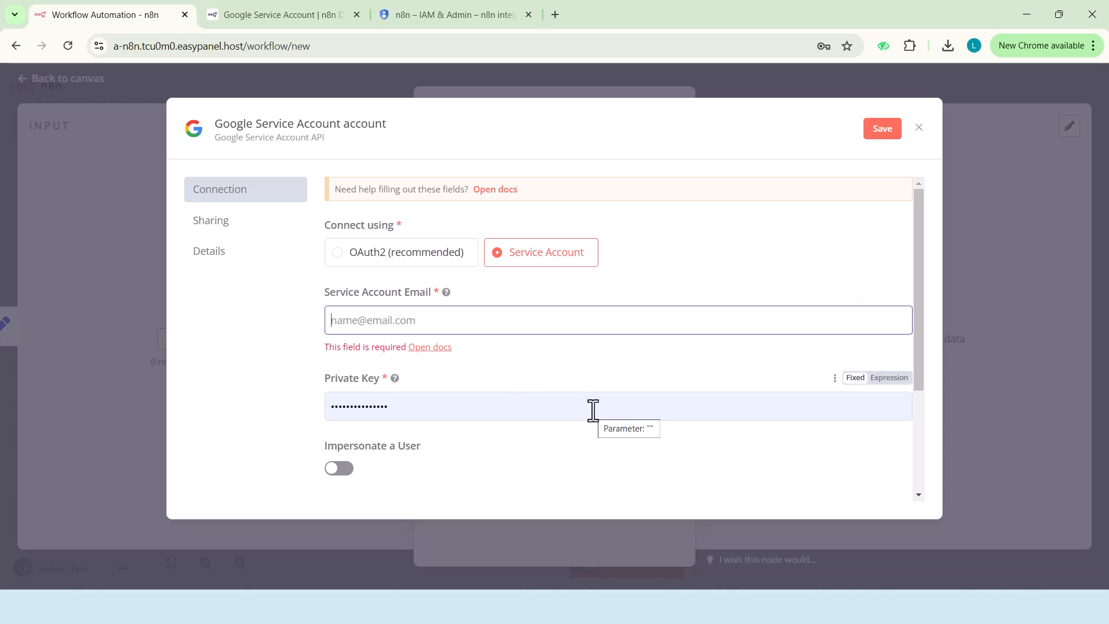
Switch to VS Code to examine the downloaded n8n-integrasi JSON key file, and return to the n8n credential form
mouse_move(397, 605)
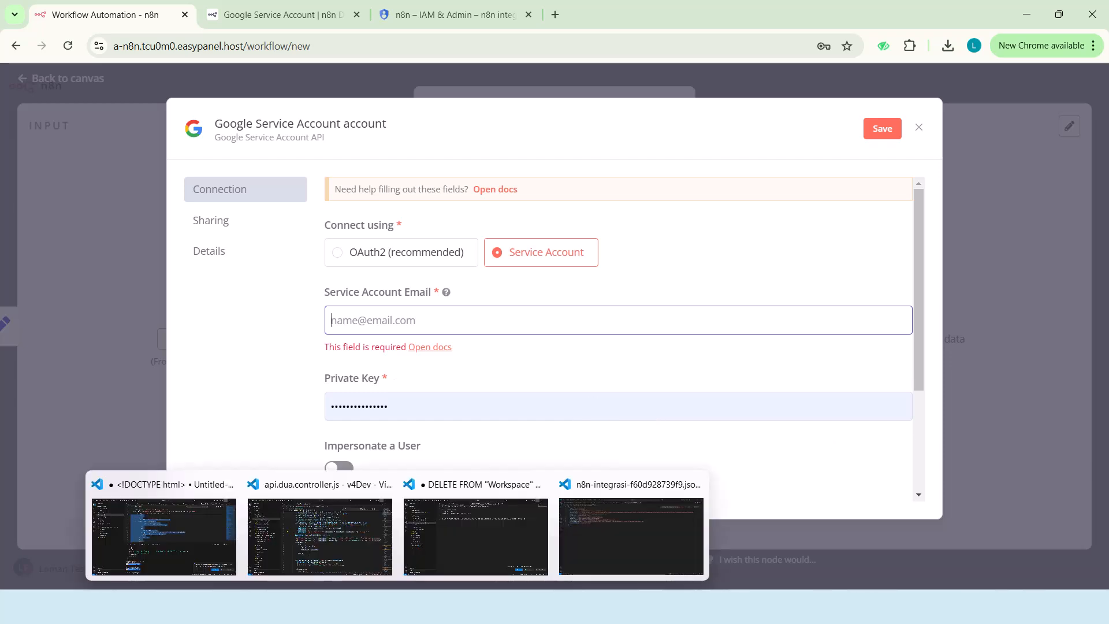
click(646, 543)
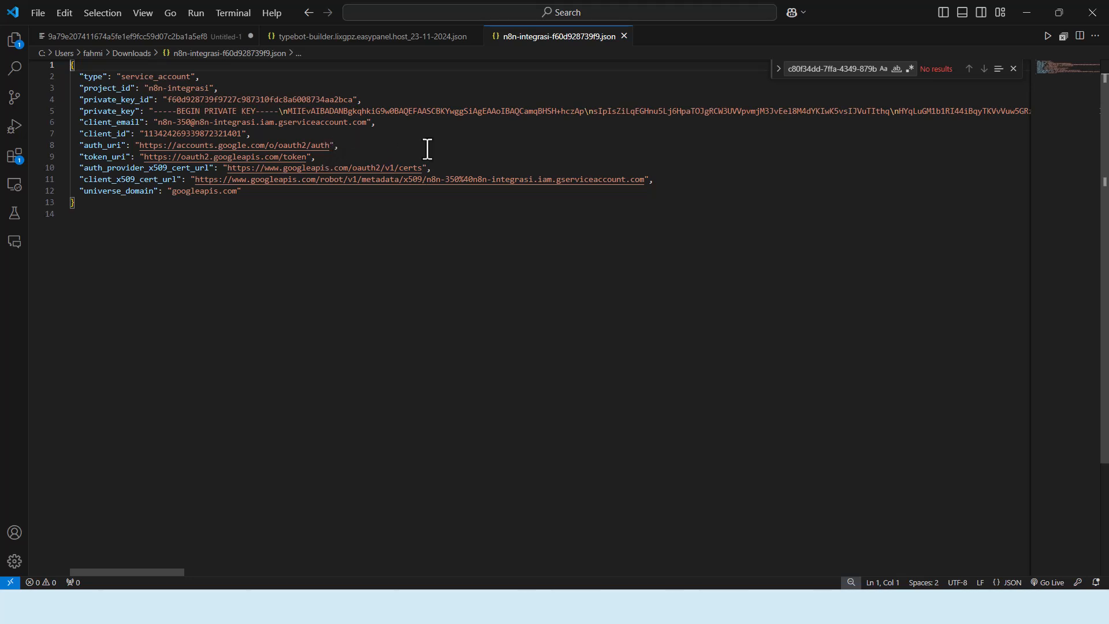
scroll(389, 153, up, 1)
click(611, 347)
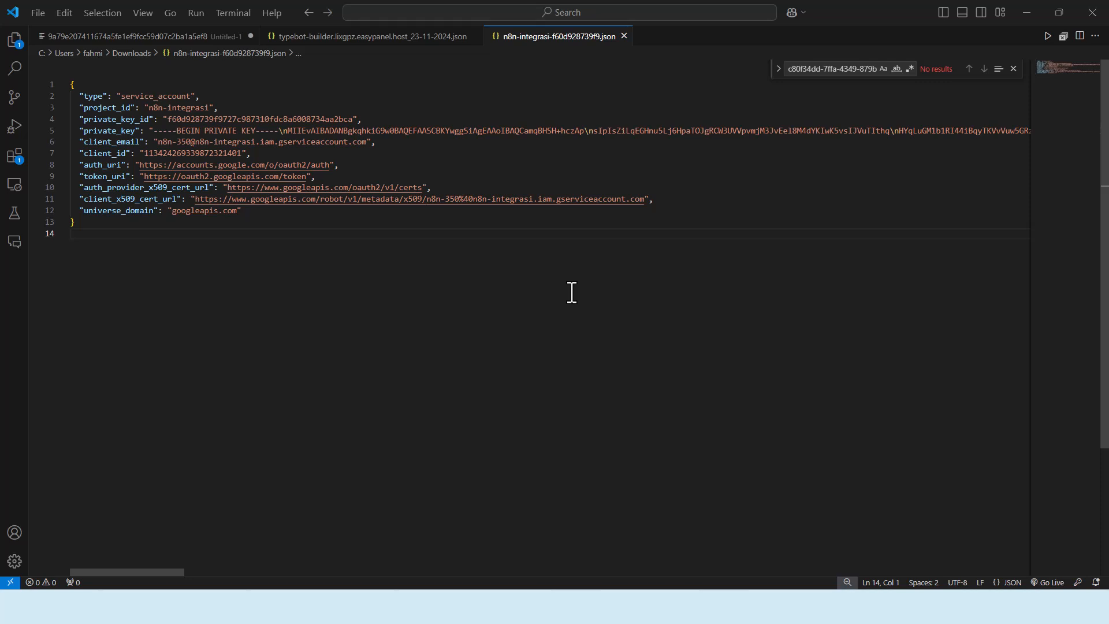
key(alt+Tab)
click(309, 16)
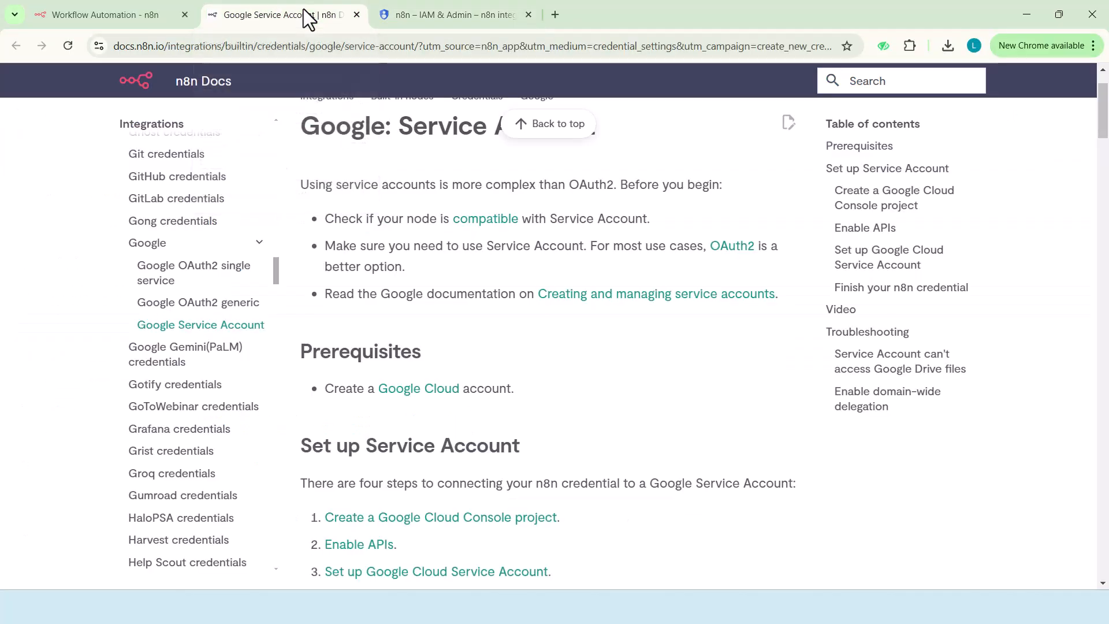
click(142, 7)
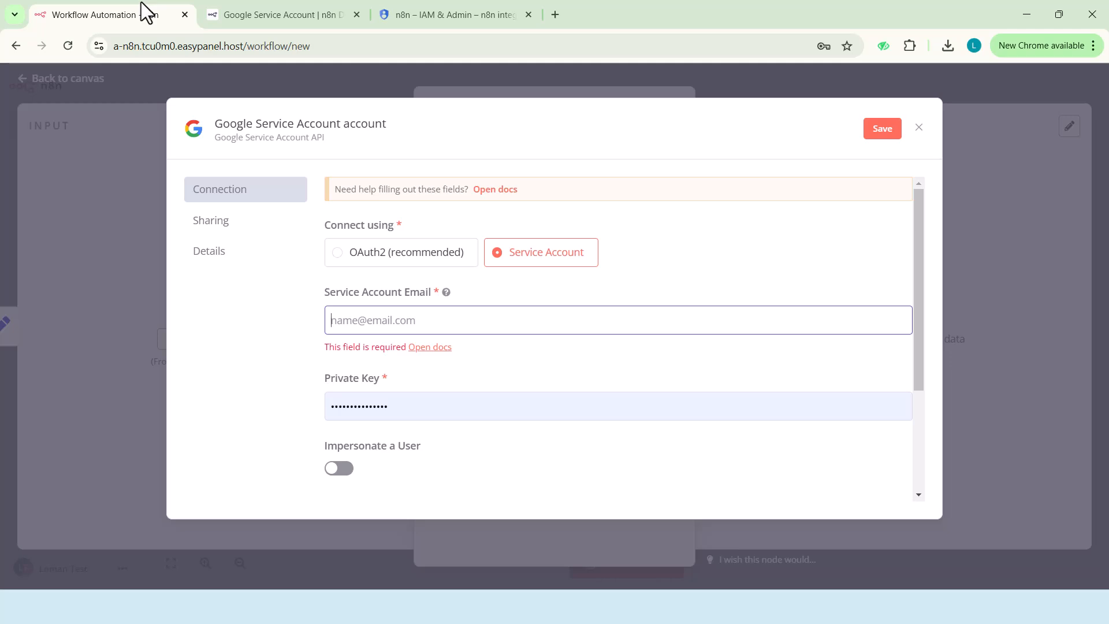
Copy the n8n service account's email from its Google Cloud details into the credential's Service Account Email field
click(450, 9)
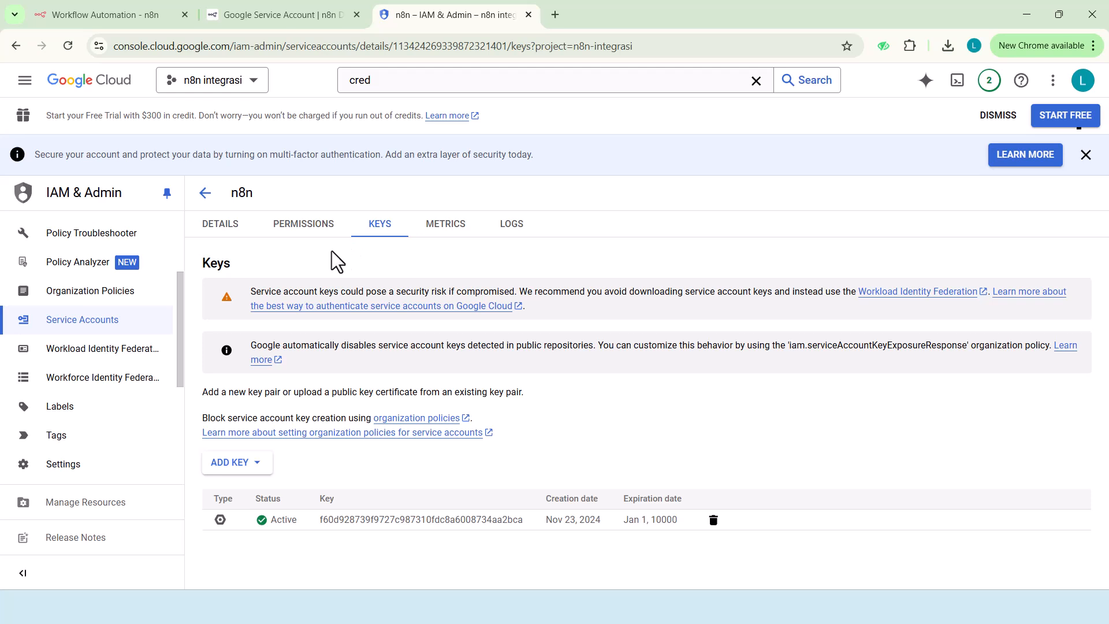
click(237, 227)
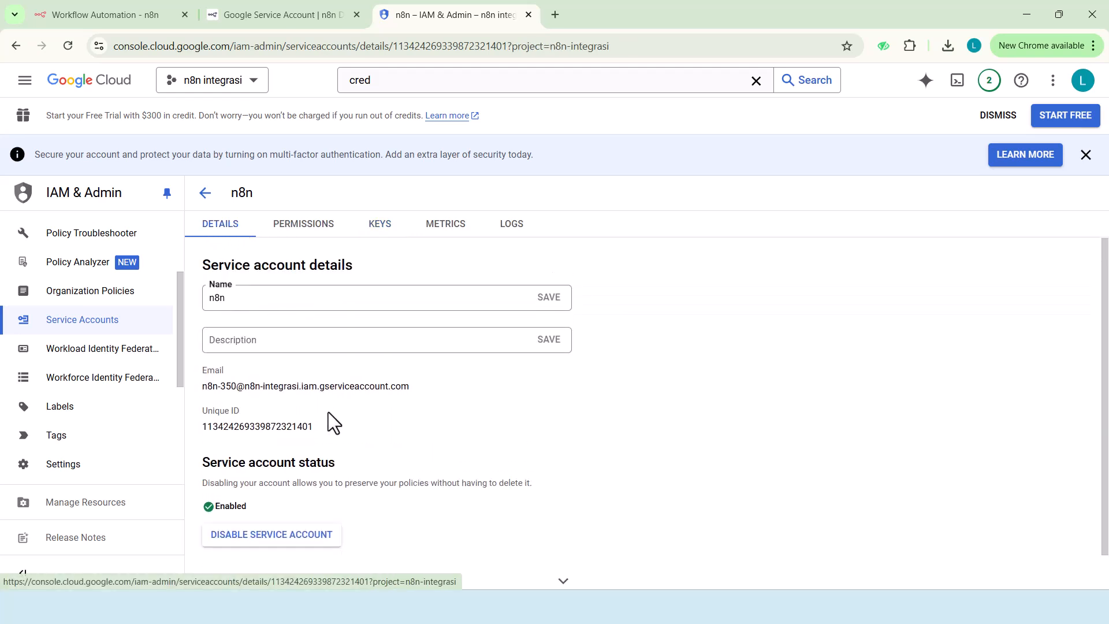
drag(410, 390, 210, 376)
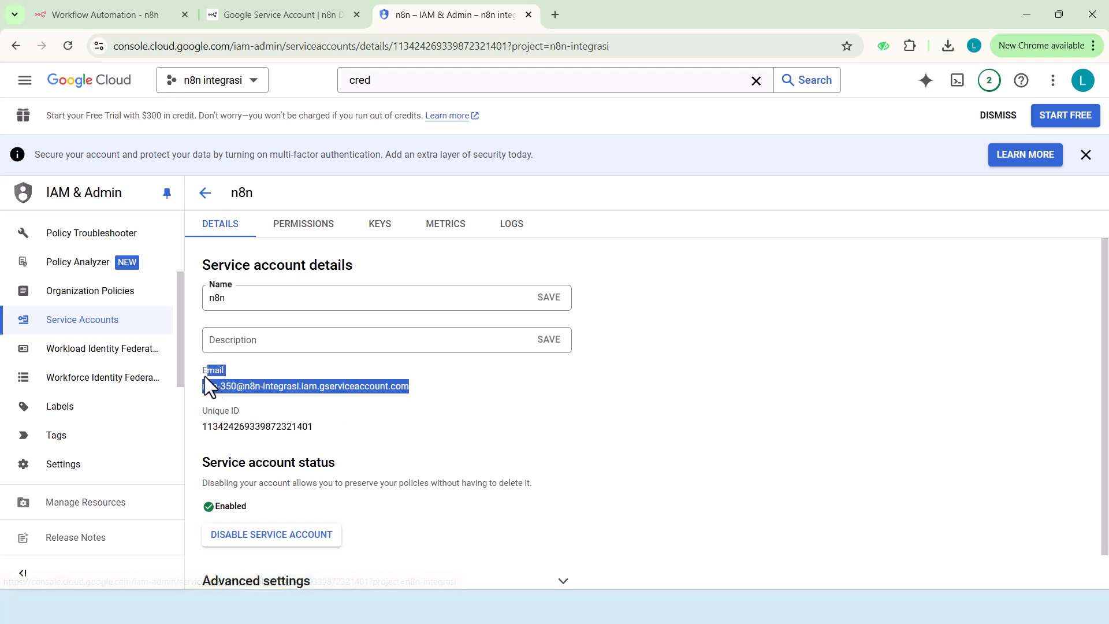
triple_click(198, 387)
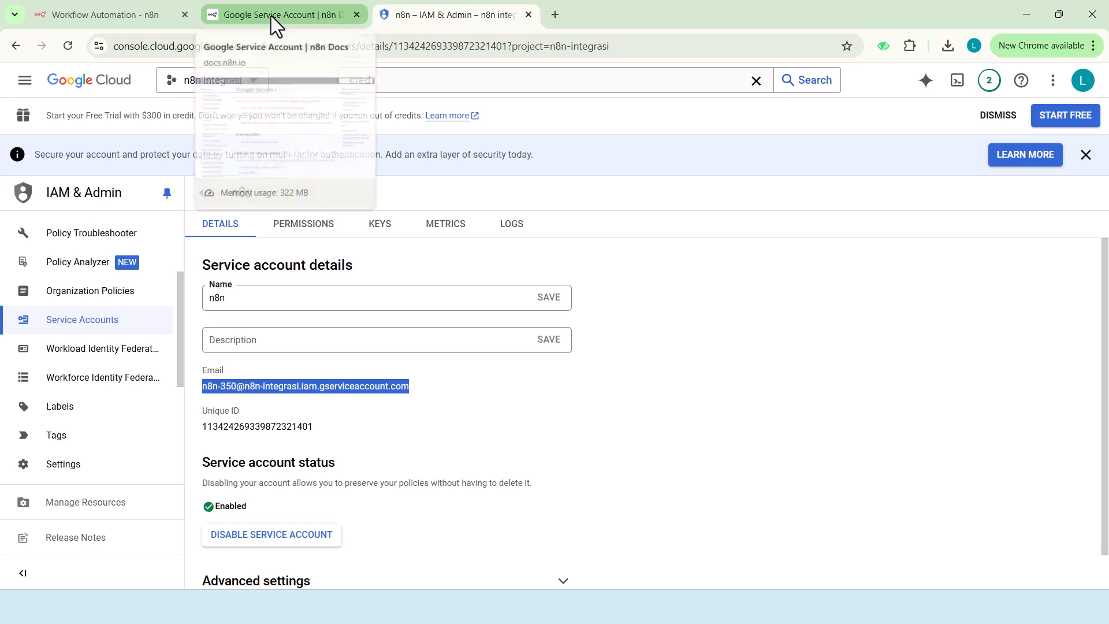
click(133, 14)
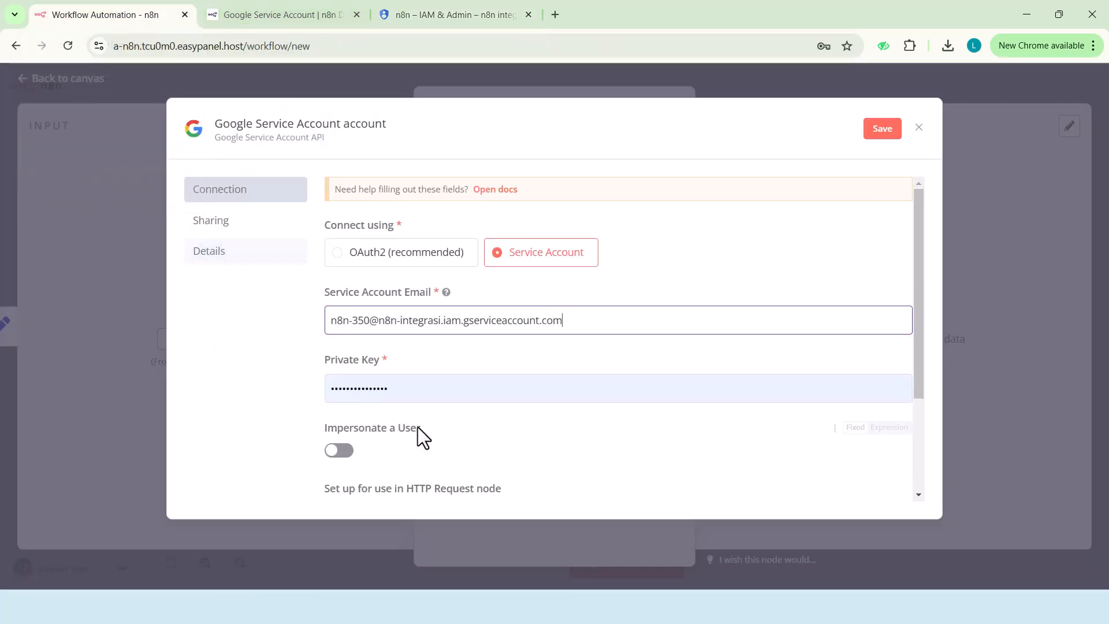
Clear the prefilled value from the credential's Private Key field and dismiss the saved-password suggestions
click(407, 389)
key(ctrl+a)
key(BackSpace)
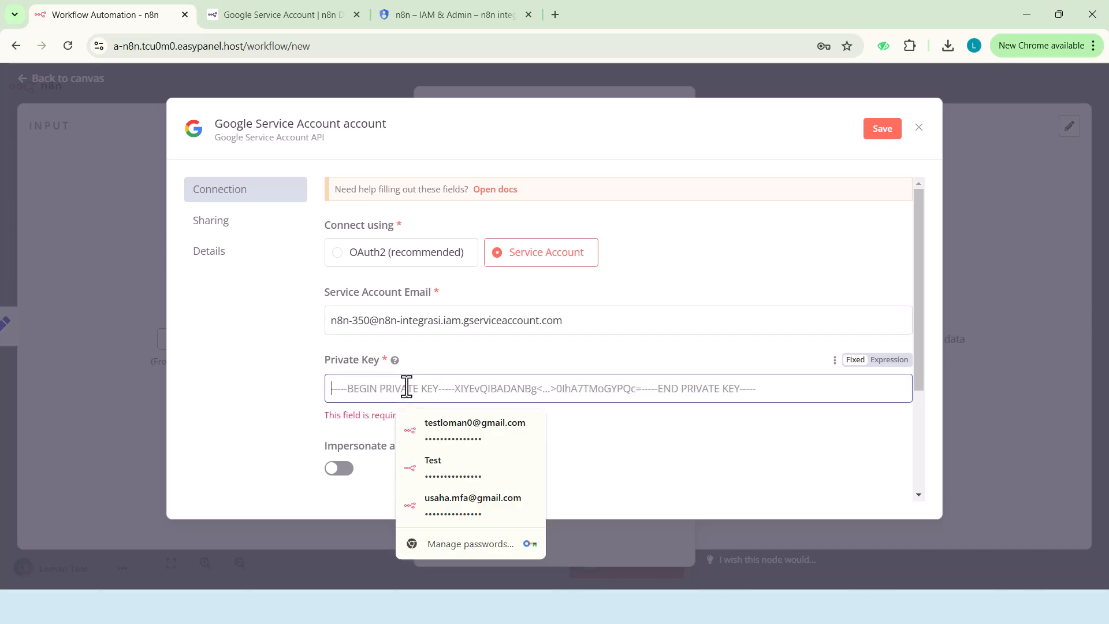
click(296, 416)
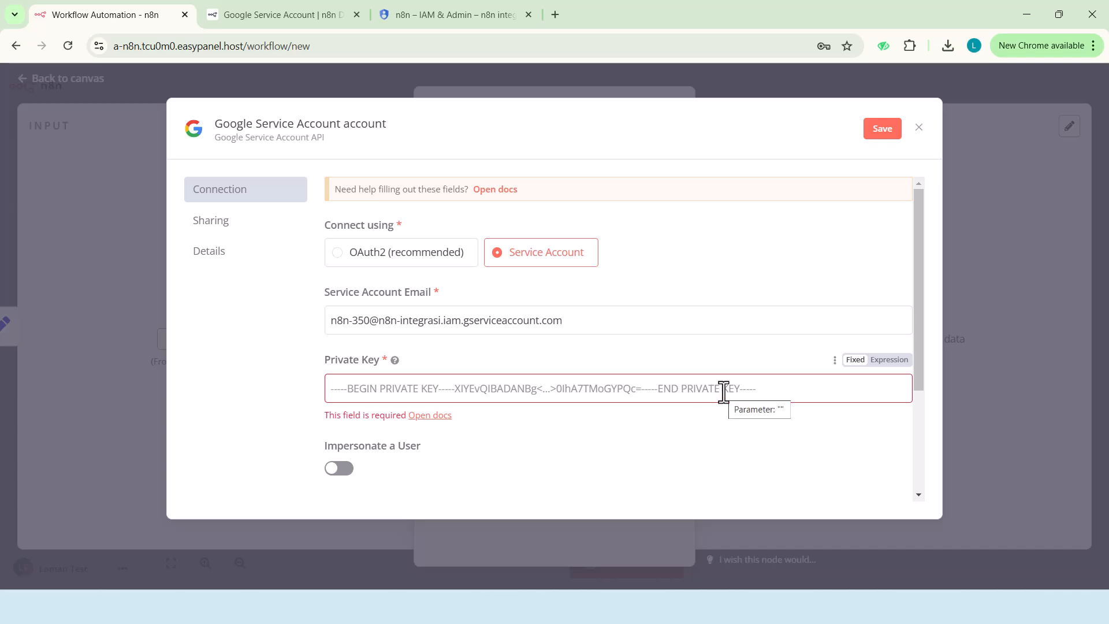
Switch to the JSON key file in VS Code, turn on word wrap, and copy the private_key value without its trailing \n
mouse_move(397, 606)
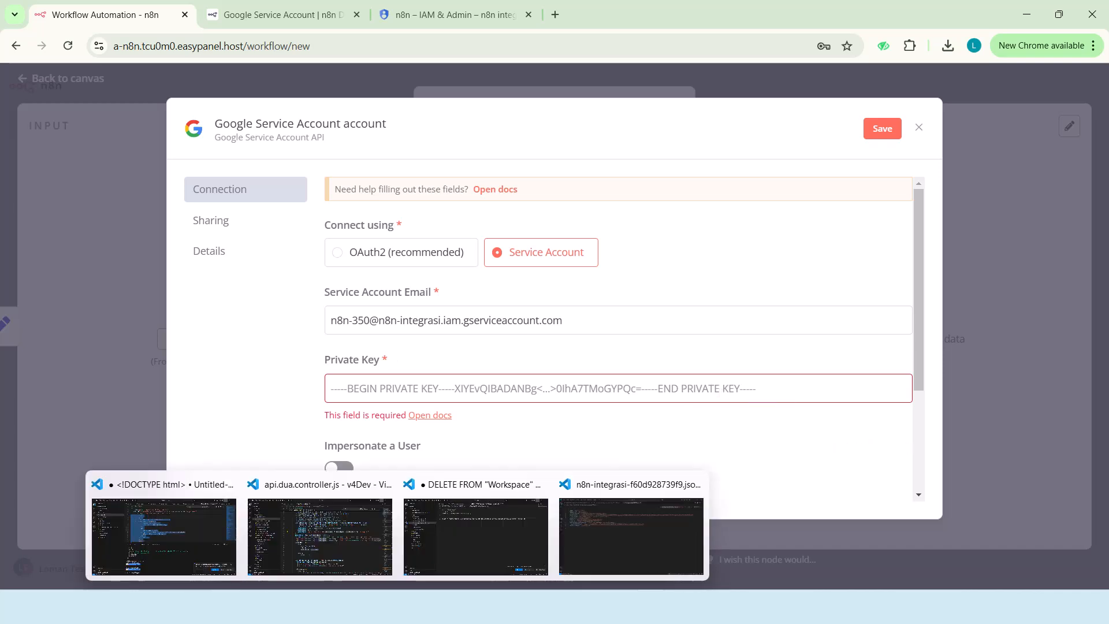
click(639, 513)
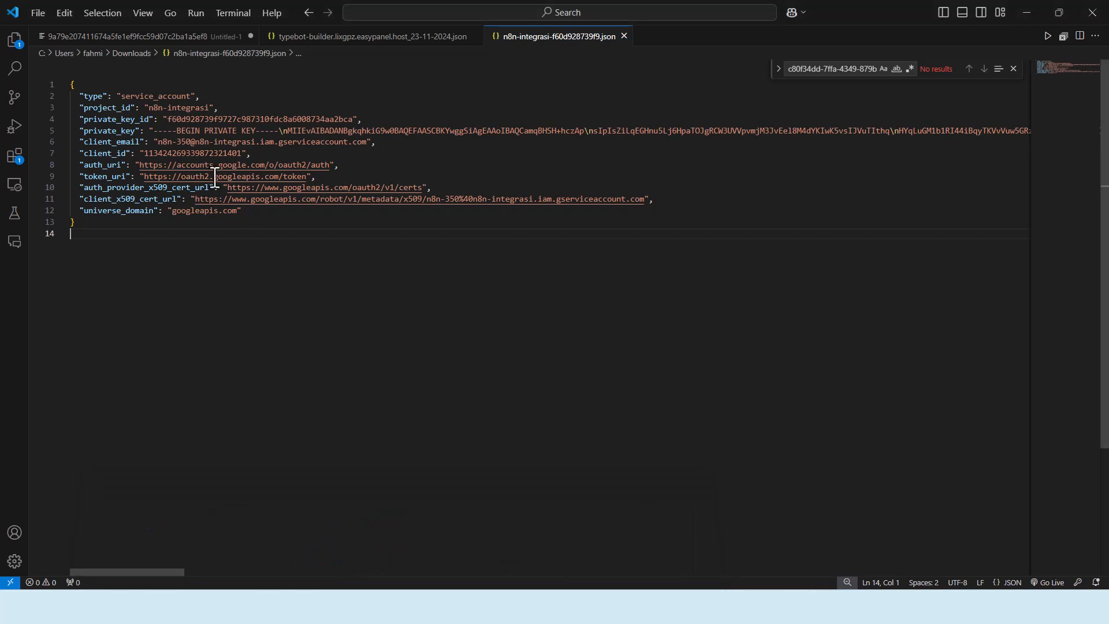
click(156, 132)
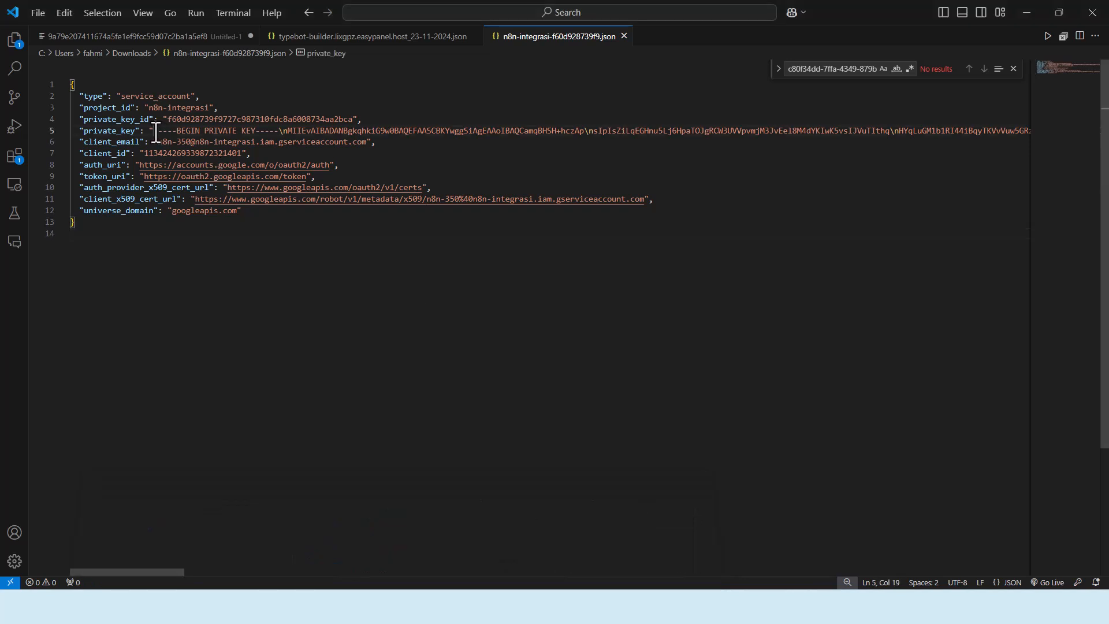
click(143, 12)
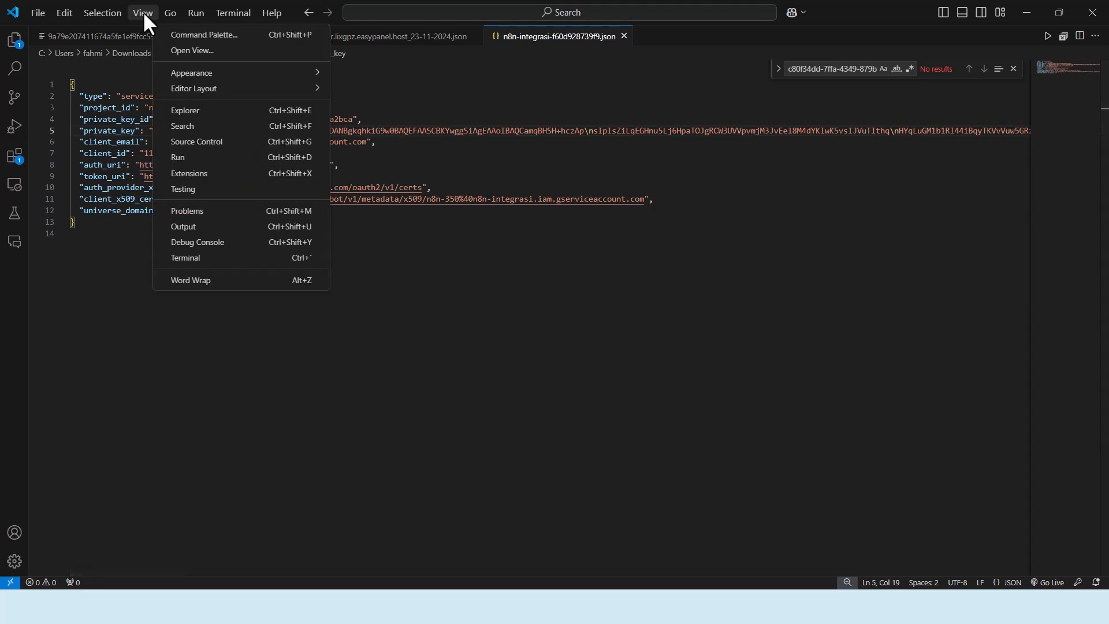
click(208, 280)
drag(154, 132, 155, 245)
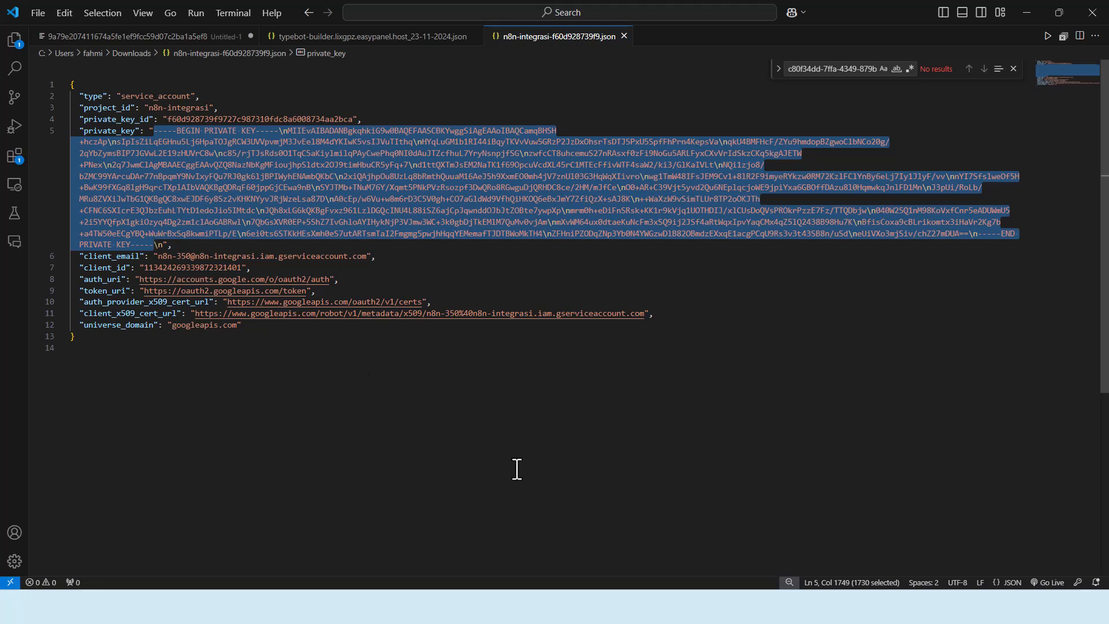
Switch back to n8n in Chrome and paste the copied private key into the credential's Private Key field
mouse_move(748, 607)
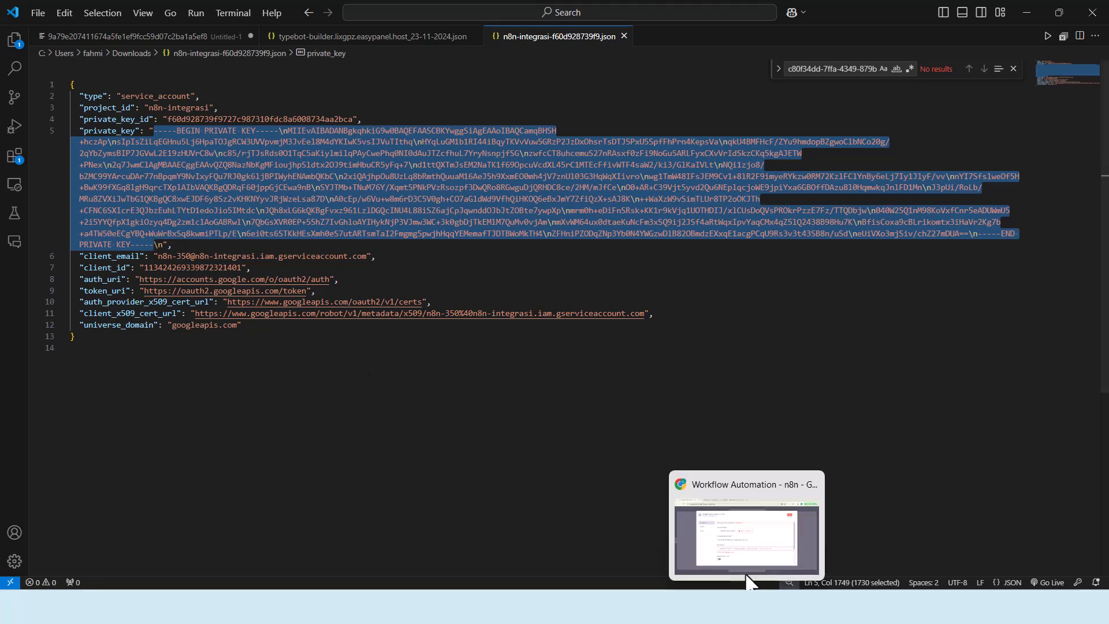
click(737, 514)
click(488, 379)
key(ctrl+v)
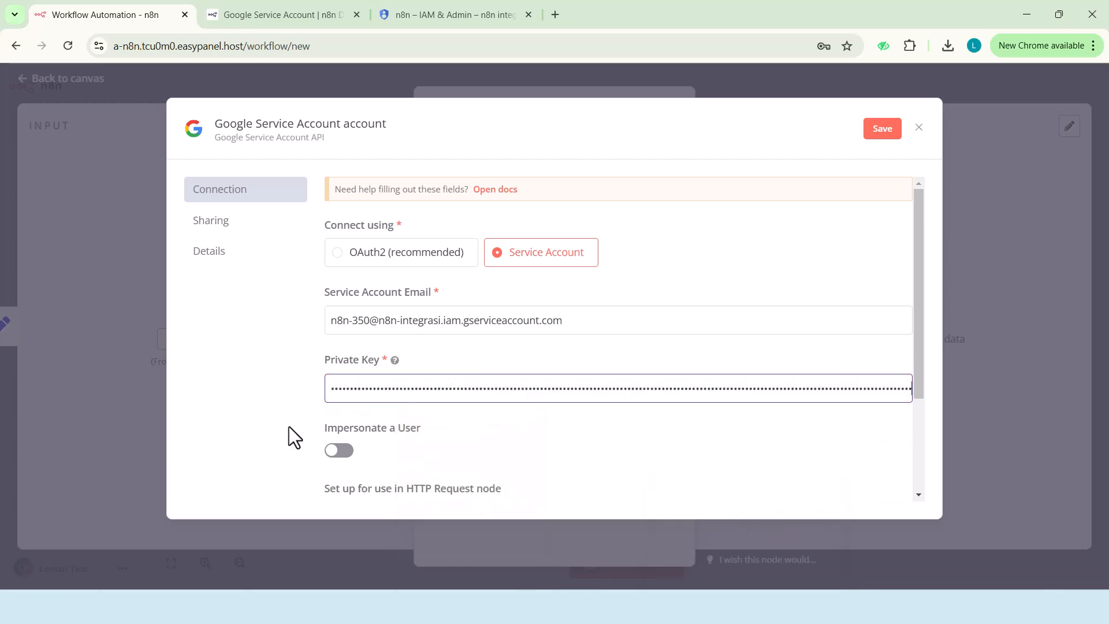
Save the Google Service Account credential, close its form, and dismiss the browser's offer to save the password
click(880, 130)
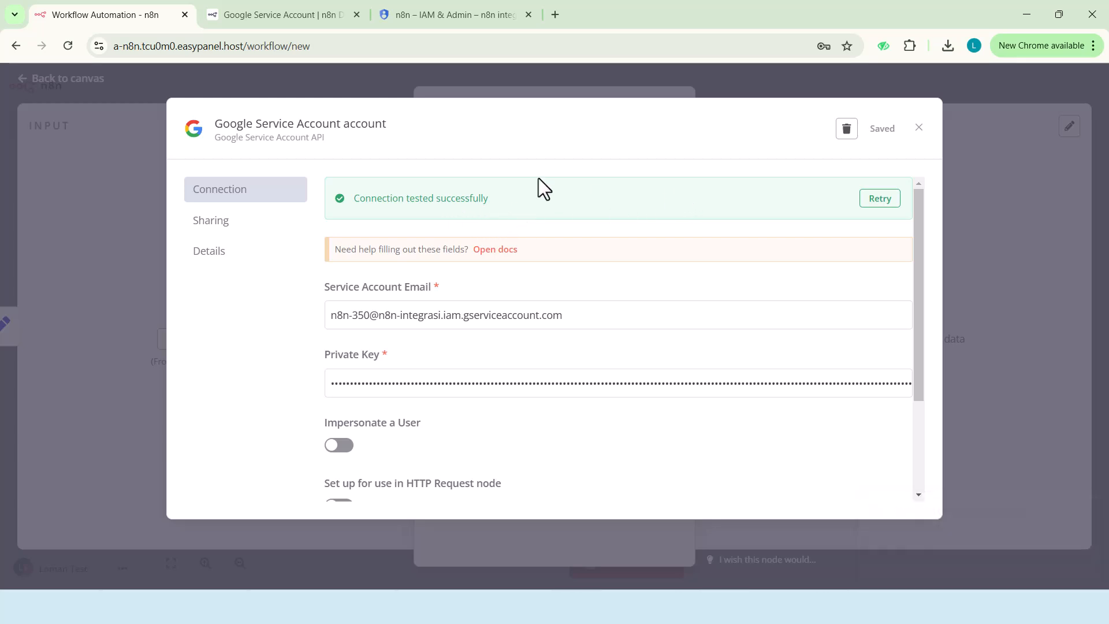
click(919, 129)
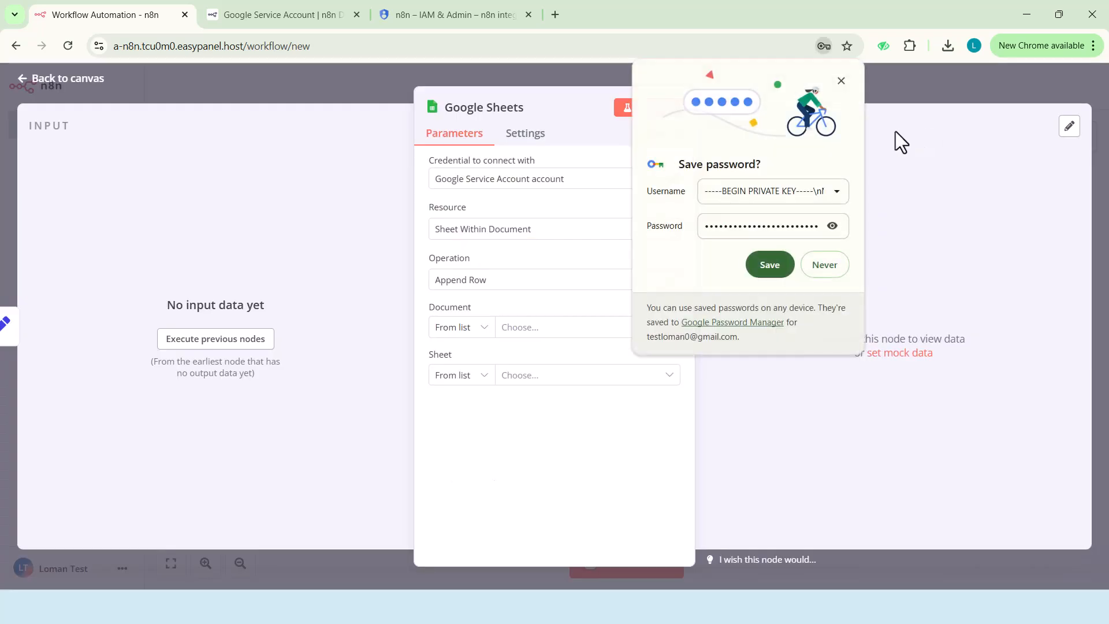
click(840, 82)
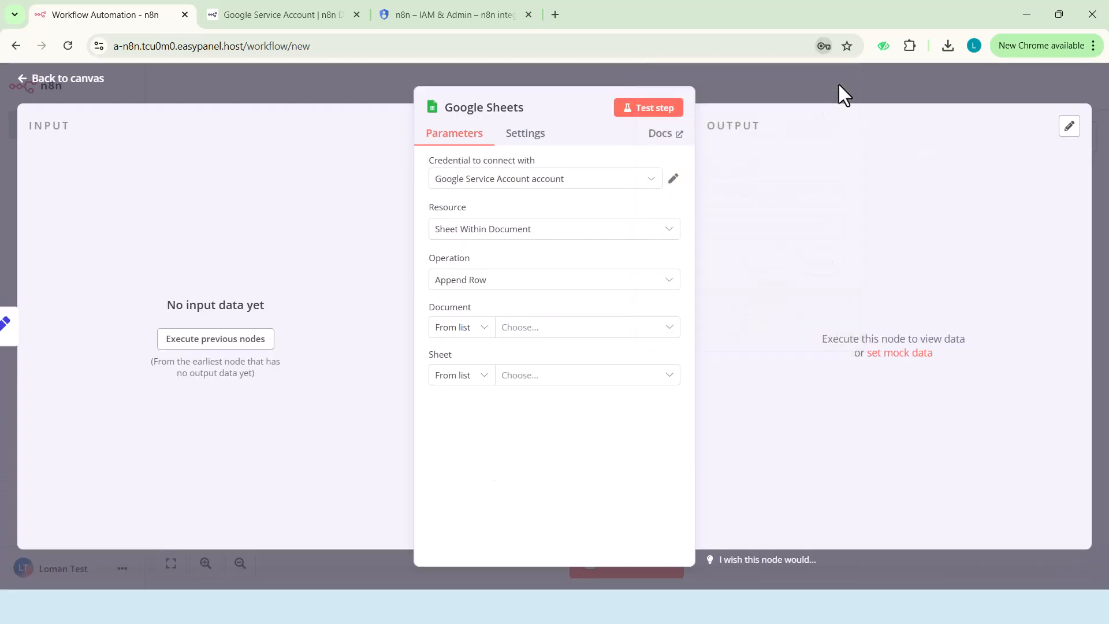
Try the Document resource in the Google Sheets node and view the operations it offers
click(526, 230)
click(475, 269)
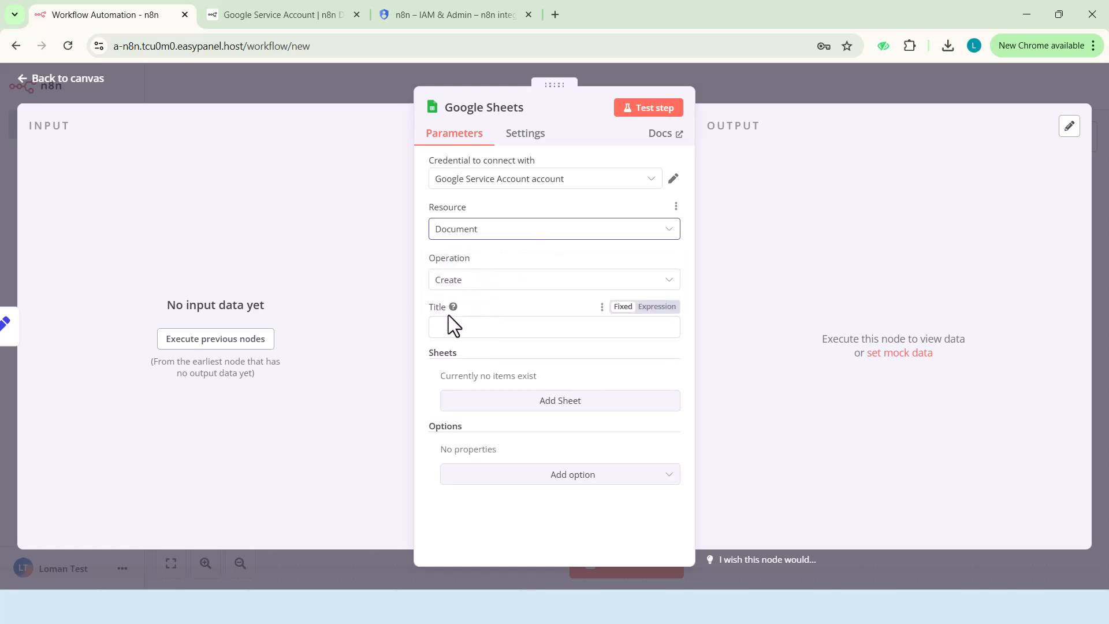
click(514, 278)
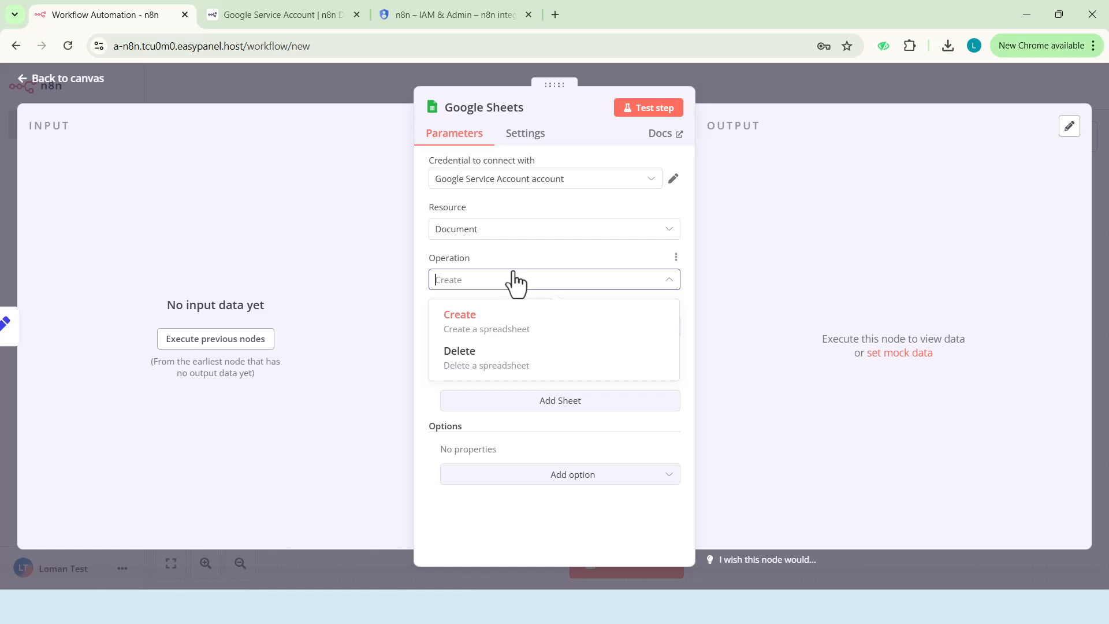
click(494, 252)
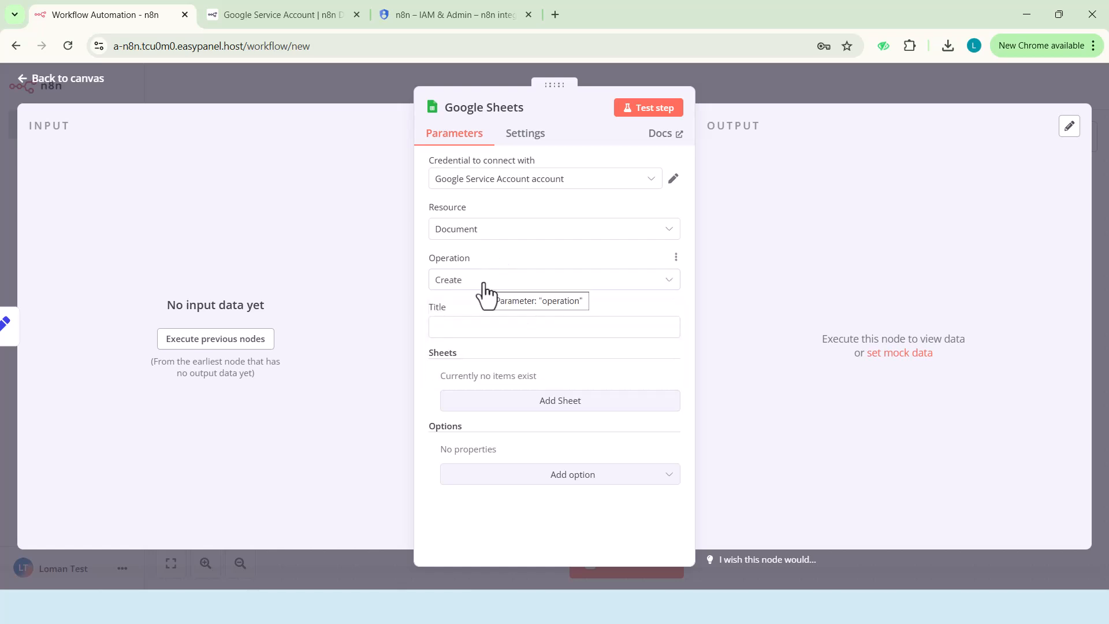
Set the Google Sheets node's resource to Sheet Within Document and its operation to Append Row
click(508, 237)
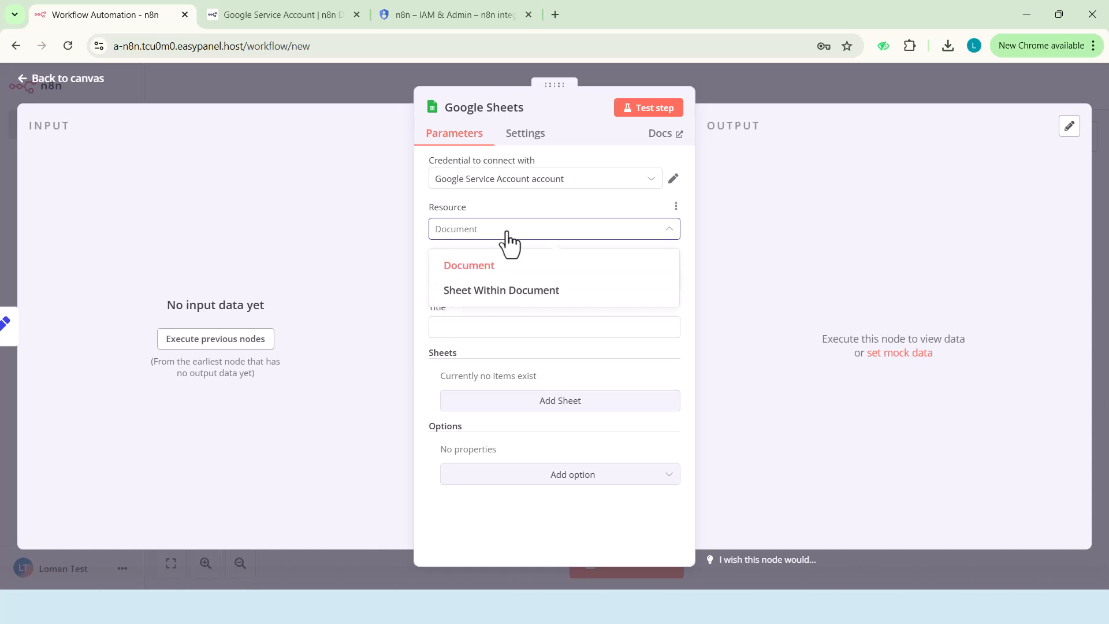
click(502, 291)
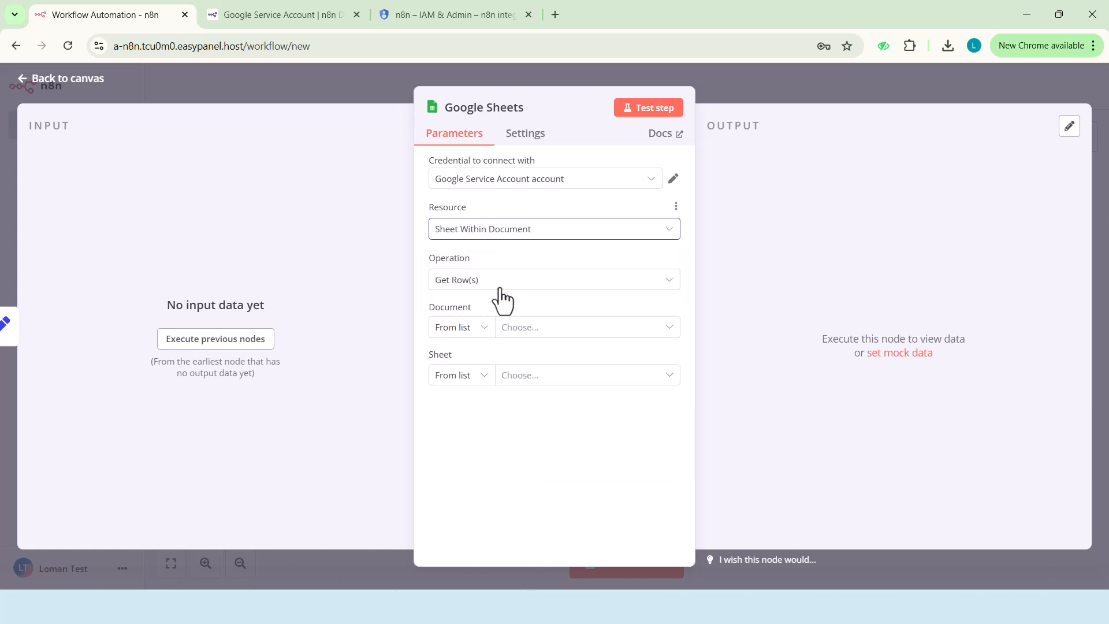
click(495, 282)
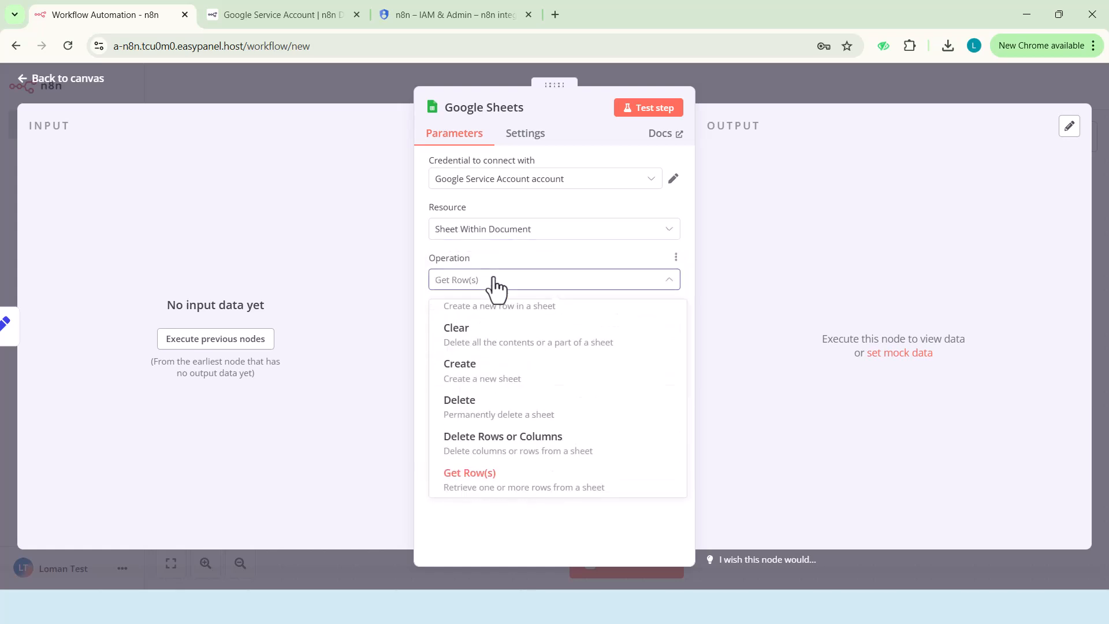
click(495, 283)
click(495, 286)
scroll(480, 403, down, 1)
scroll(478, 400, up, 2)
scroll(479, 403, down, 2)
scroll(482, 410, up, 2)
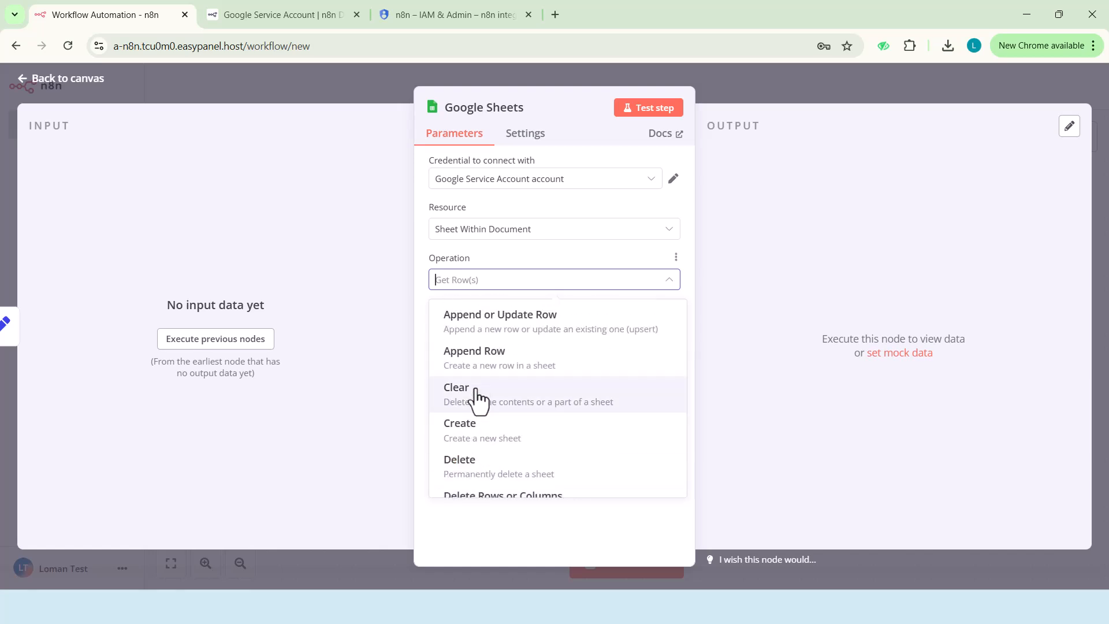
click(478, 373)
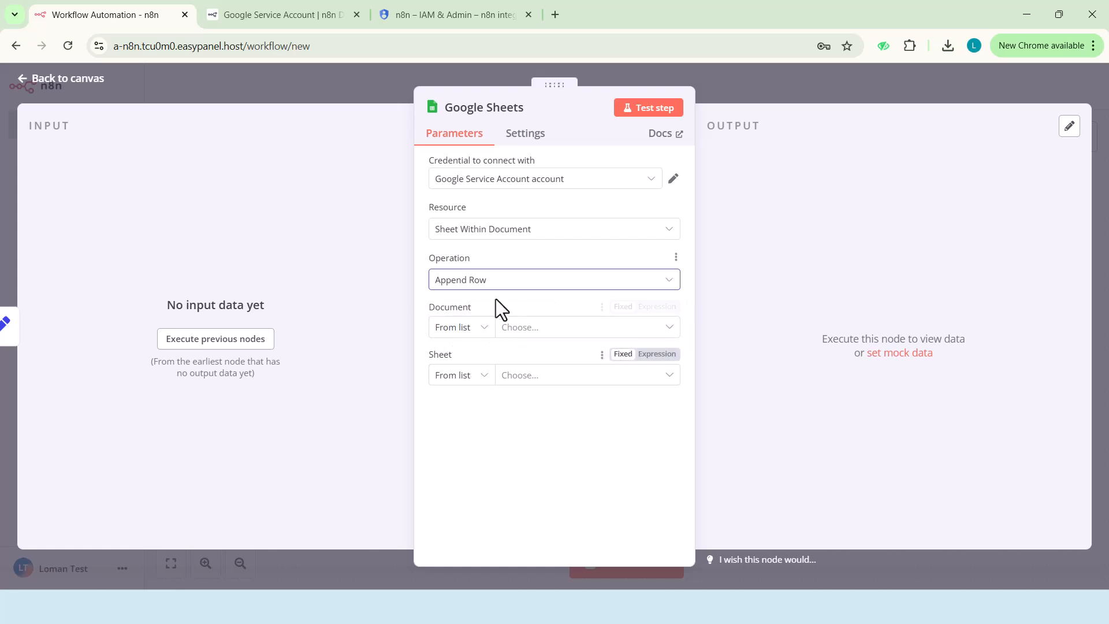
Select Append Row as the Google Sheets node's operation and set its Document selection mode to By URL
click(508, 291)
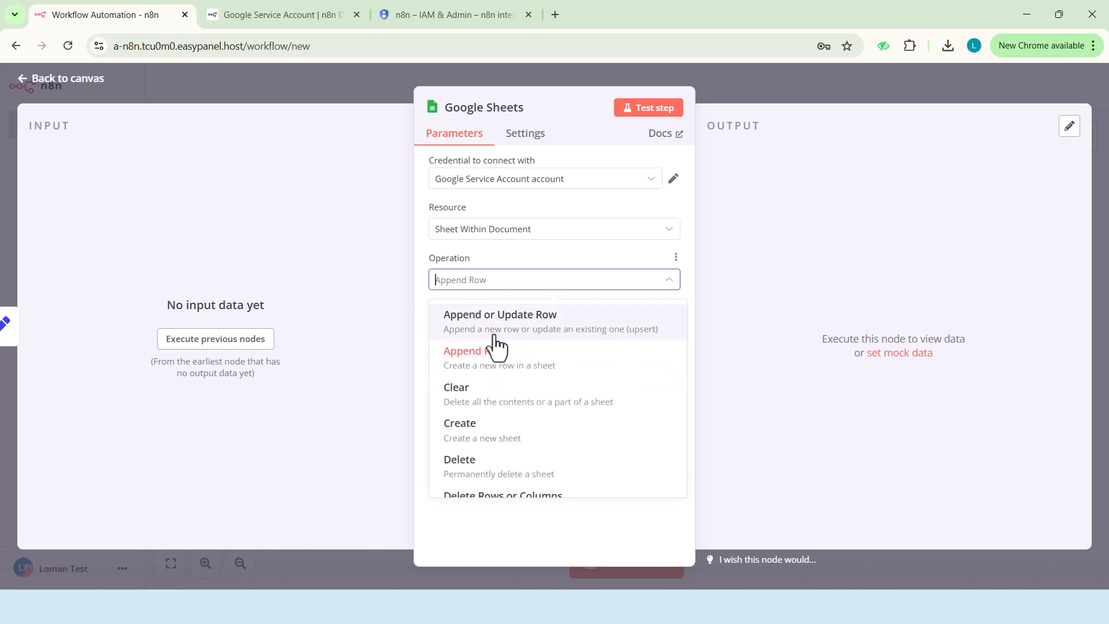
click(490, 356)
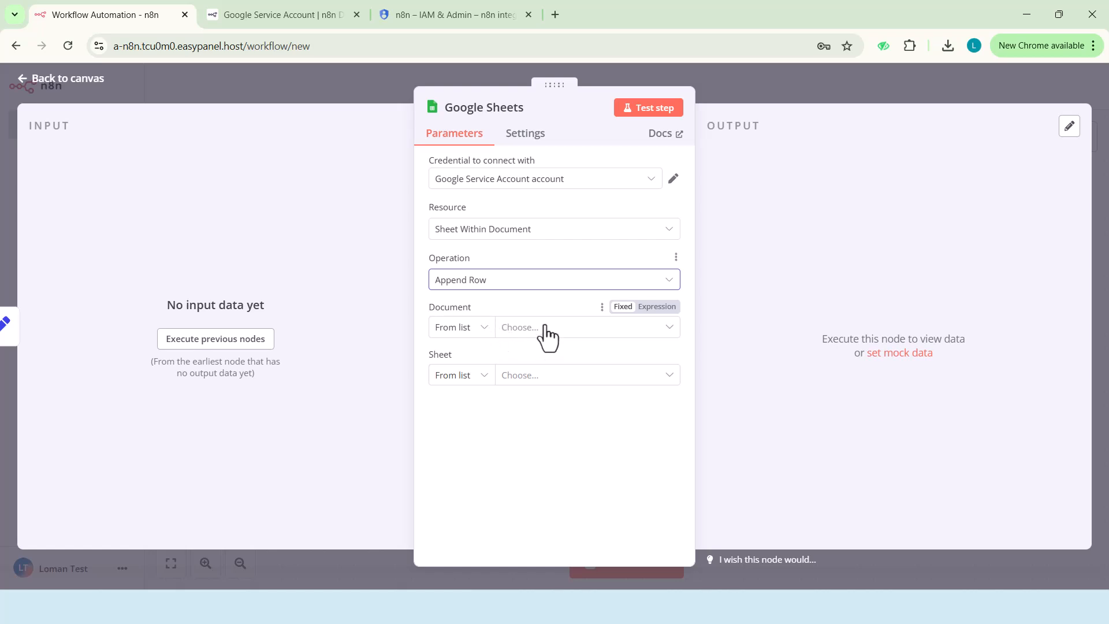
click(660, 329)
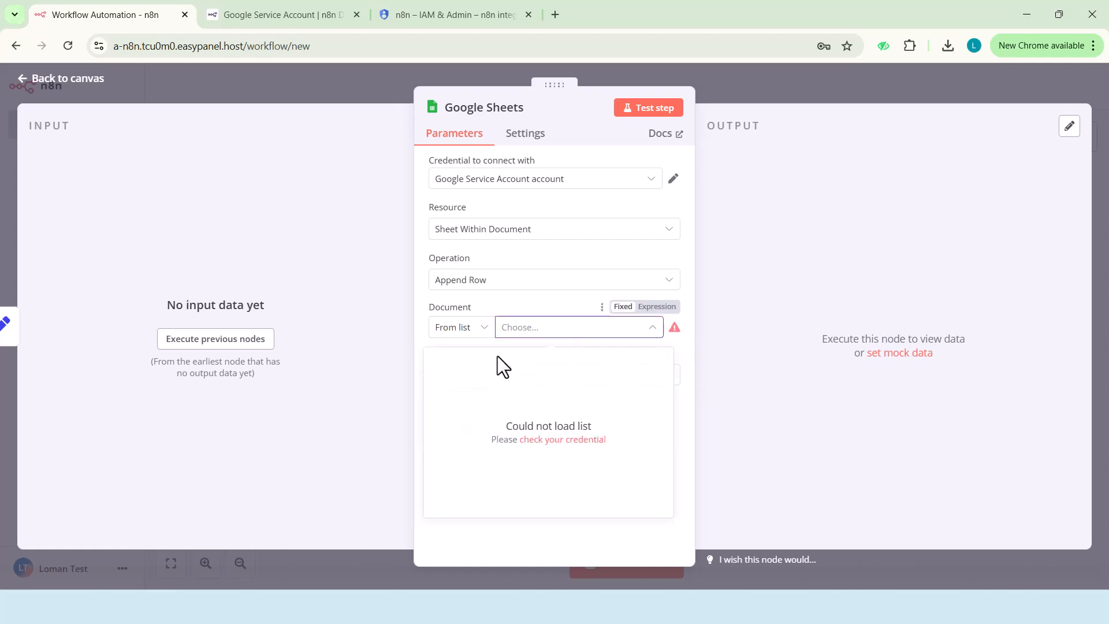
click(486, 332)
click(483, 335)
click(466, 387)
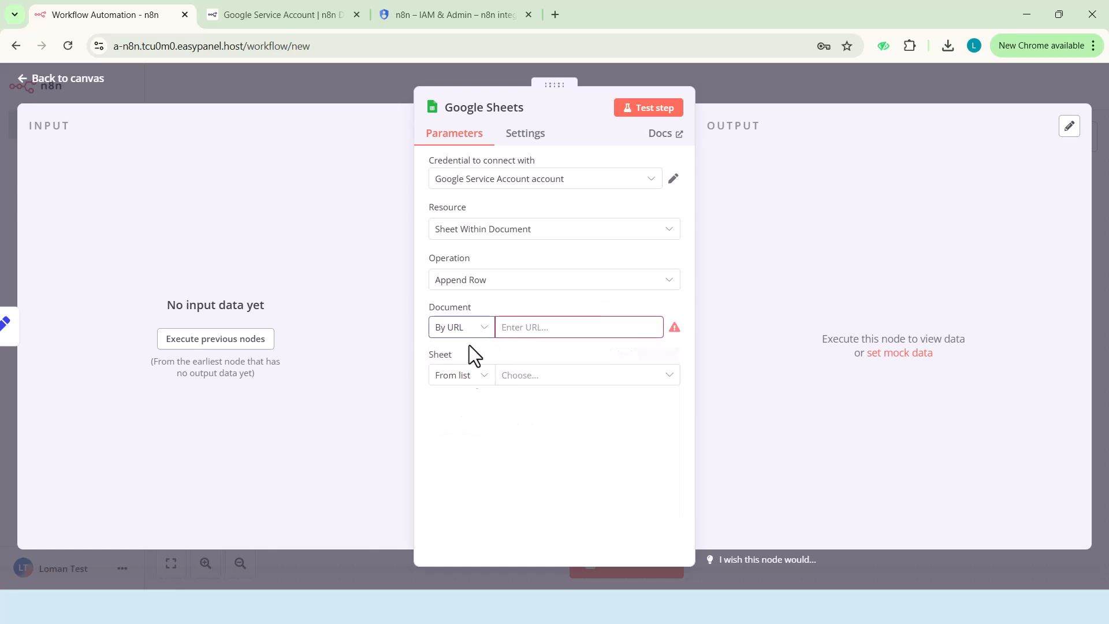
click(471, 328)
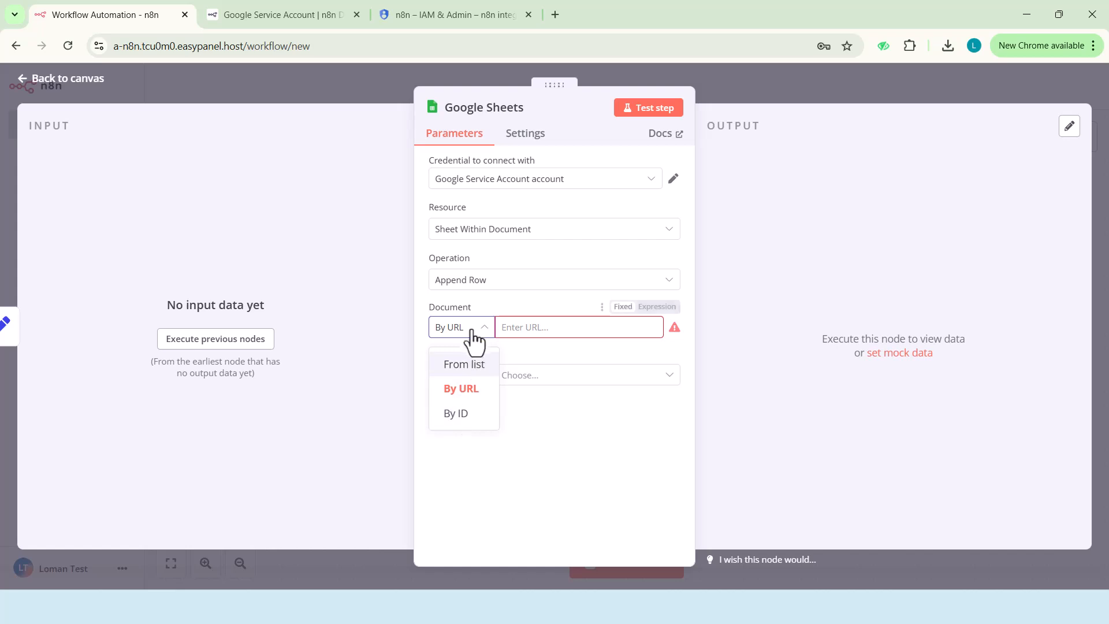
click(475, 339)
click(521, 329)
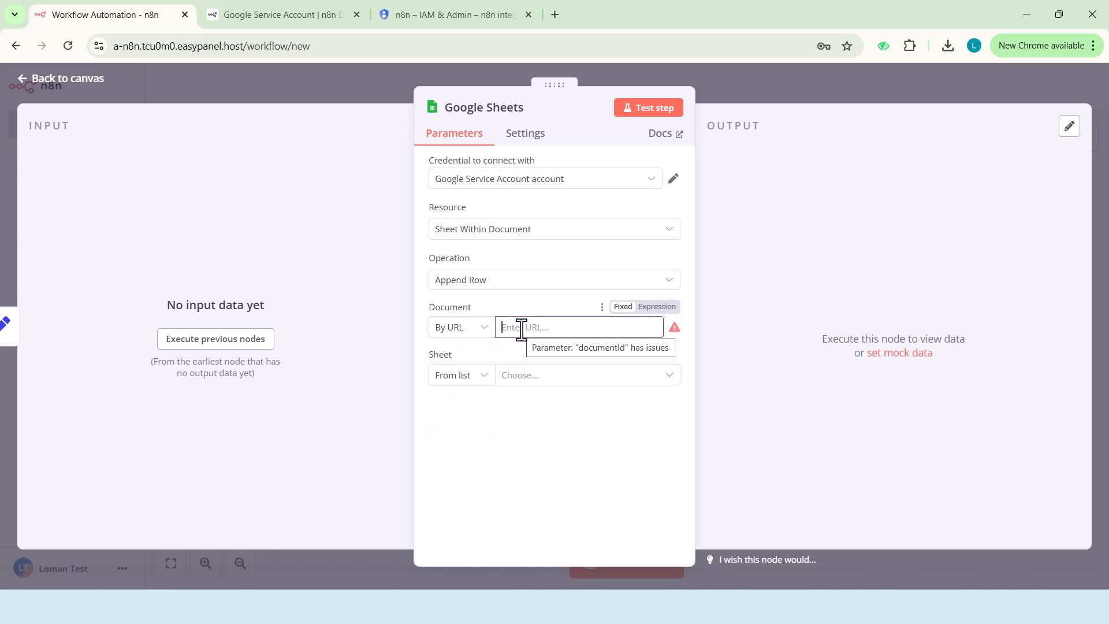
Open Google Drive in a new browser tab and create a blank Google spreadsheet
click(551, 15)
text(dri)
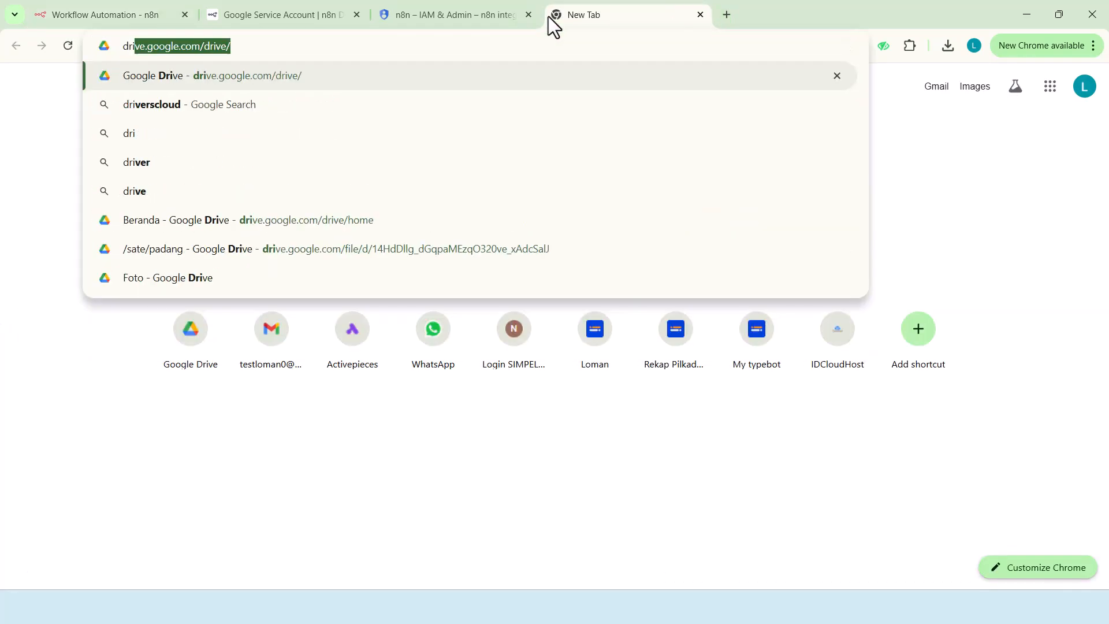
key(Return)
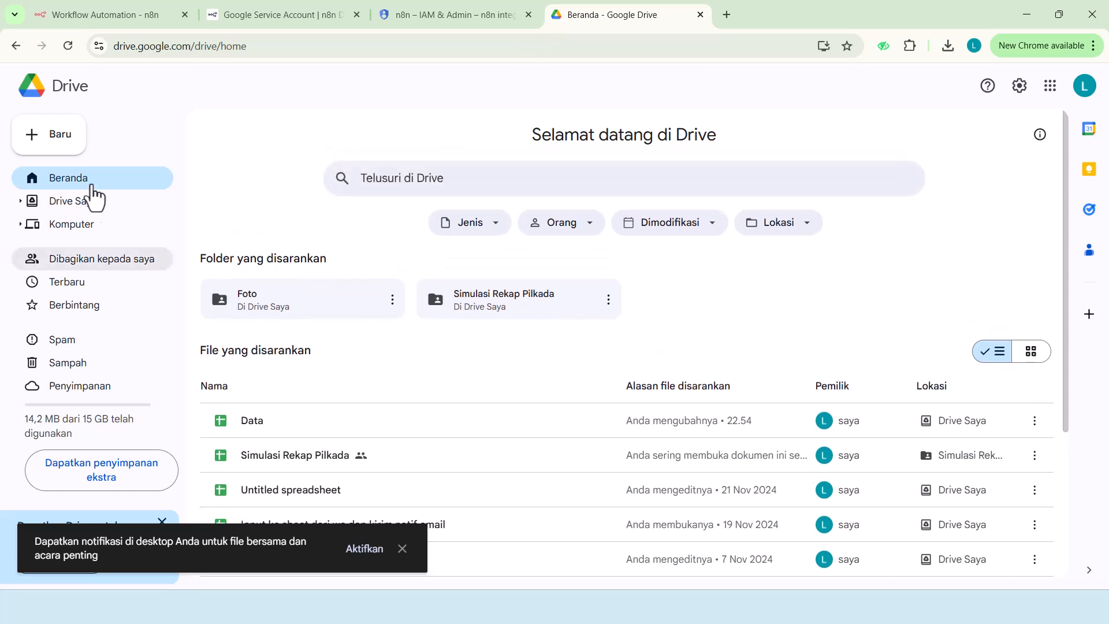
click(58, 142)
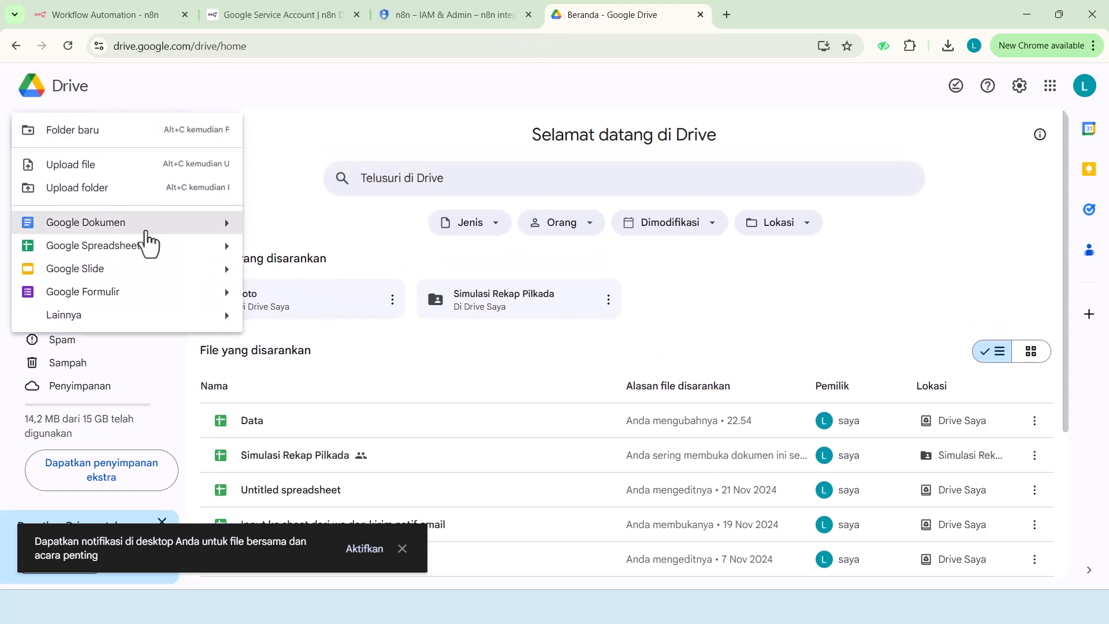
mouse_move(220, 251)
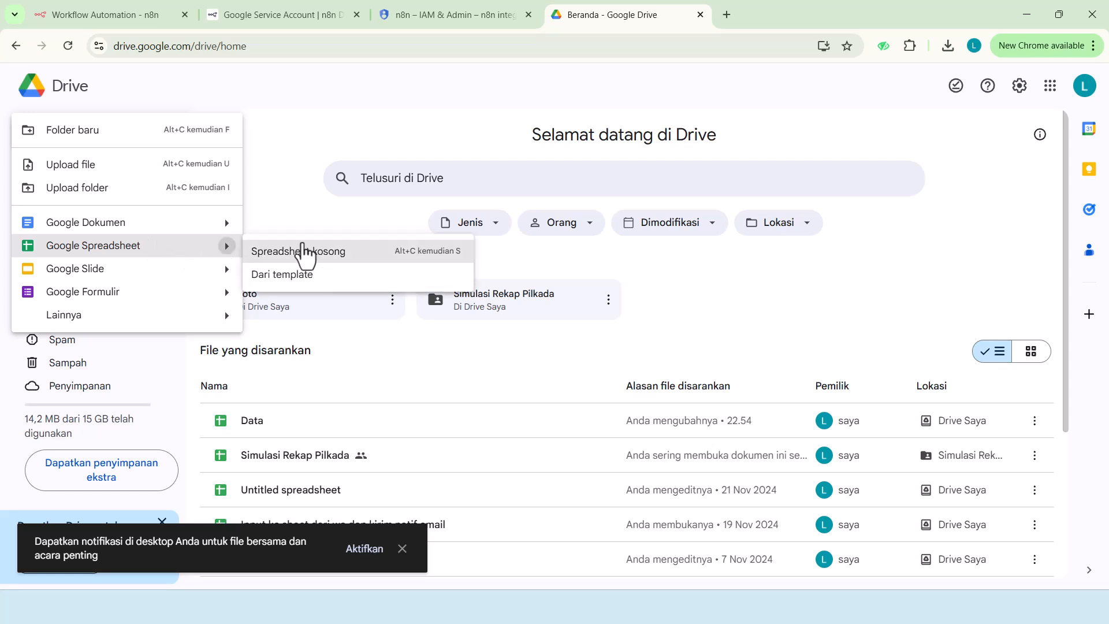
click(302, 247)
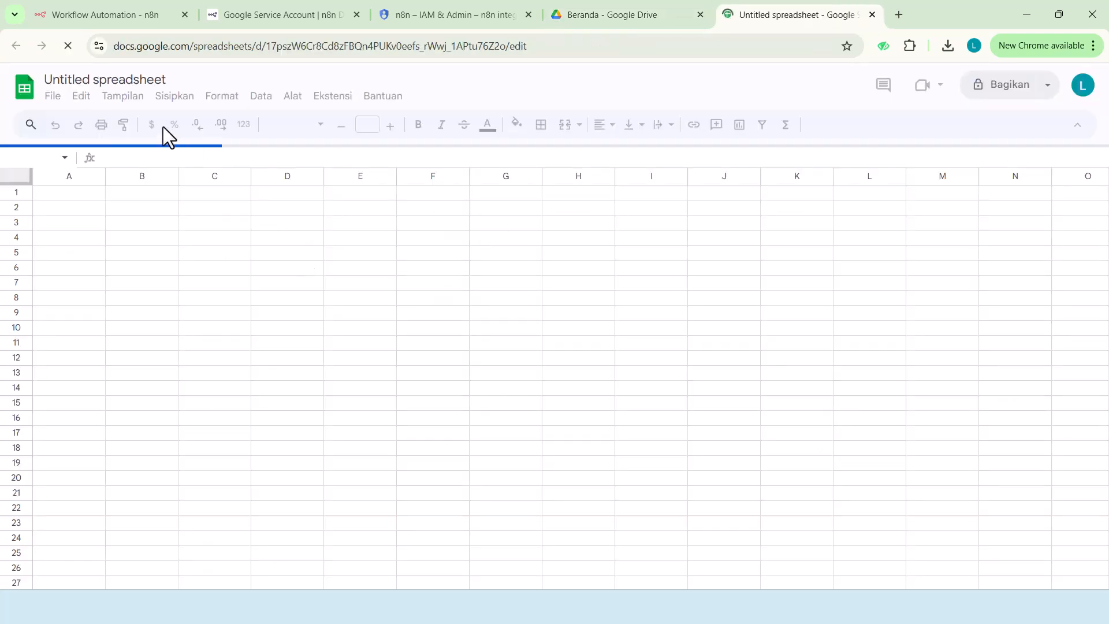
Name the spreadsheet "Integrasi n8n" and rename its sheet as "Data"
click(110, 78)
text(Integrasi n8n)
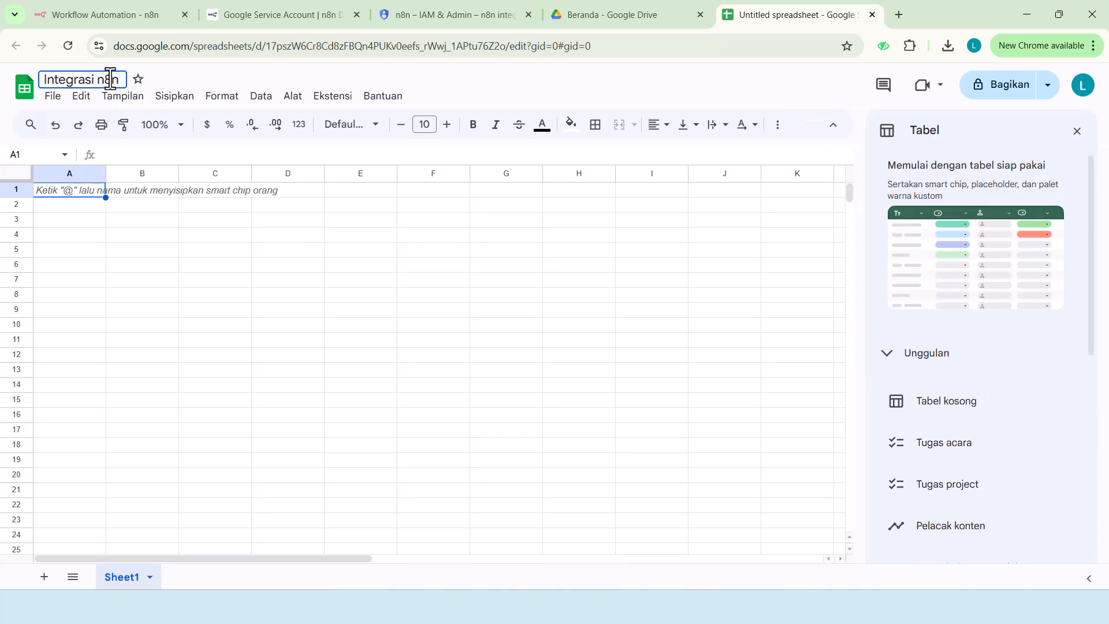
key(Return)
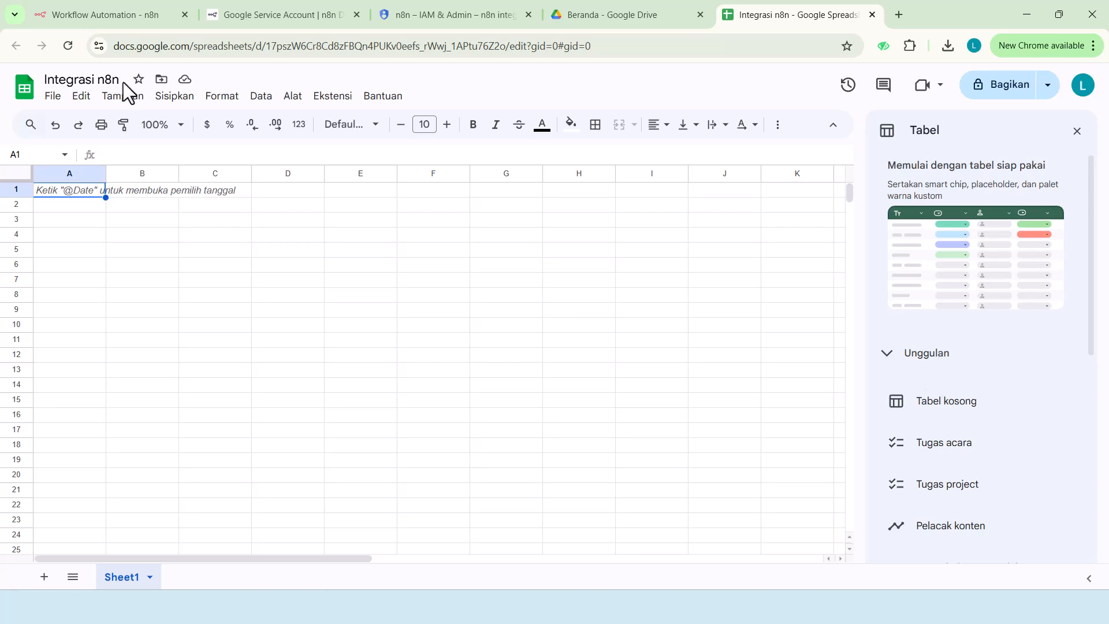
click(132, 355)
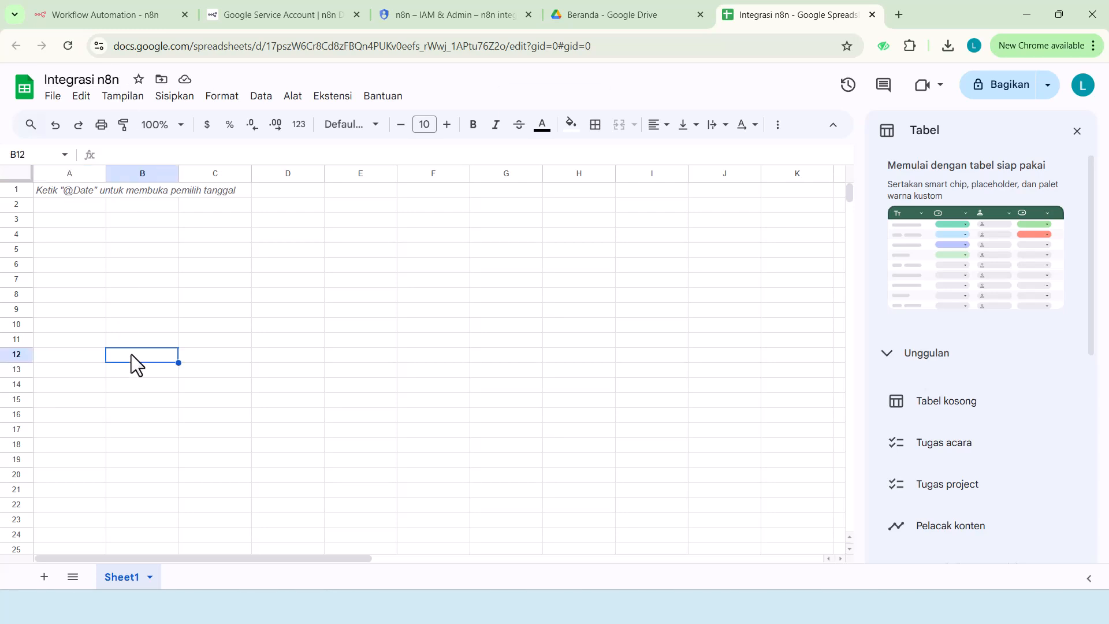
double_click(132, 577)
text(Data)
key(Return)
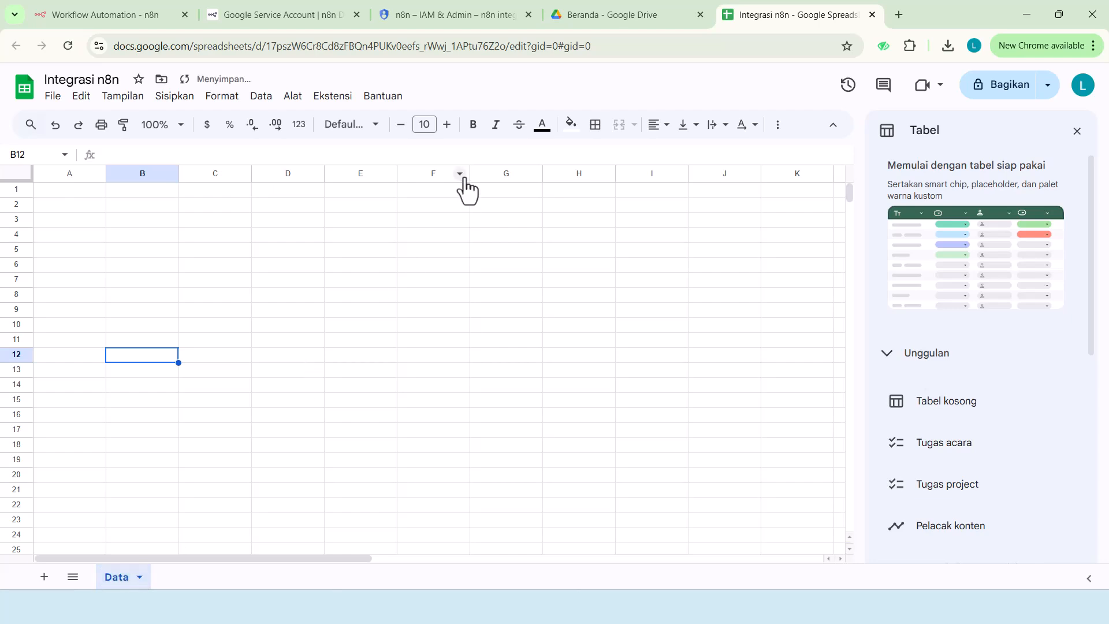
Copy the Integrasi n8n spreadsheet's URL and paste it into the Document field of n8n's Google Sheets node
click(433, 46)
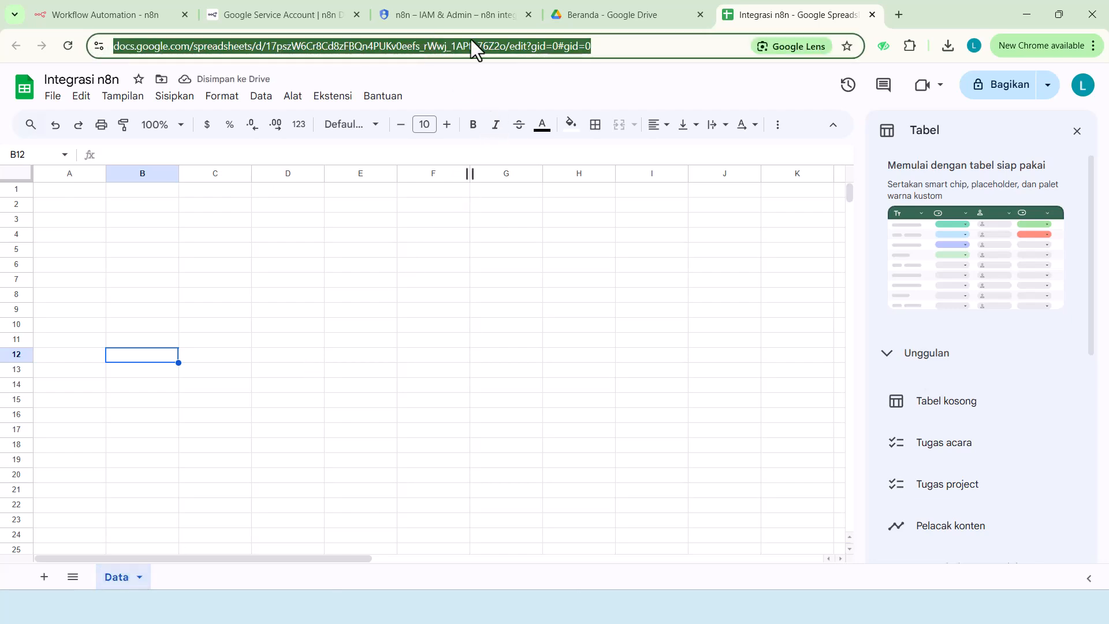
click(467, 1)
click(223, 1)
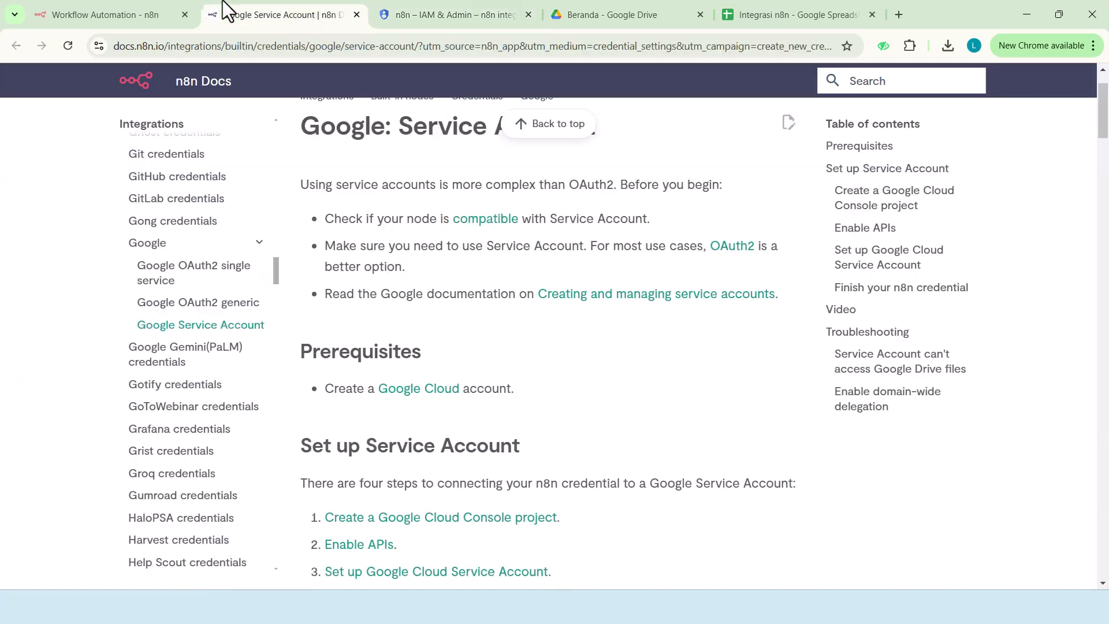
click(90, 1)
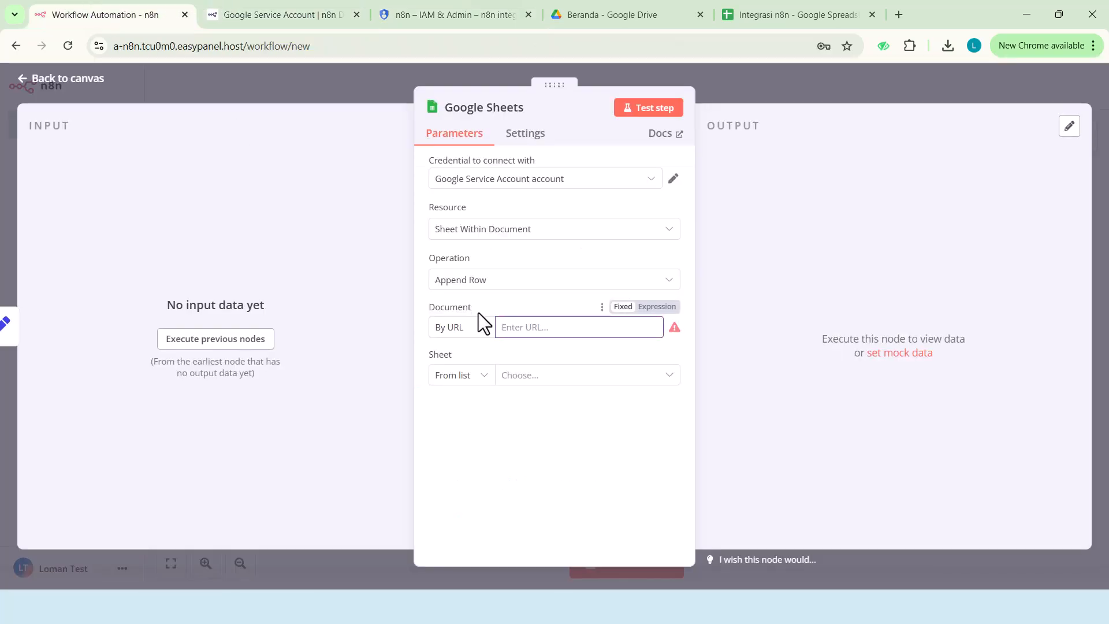
key(ctrl+v)
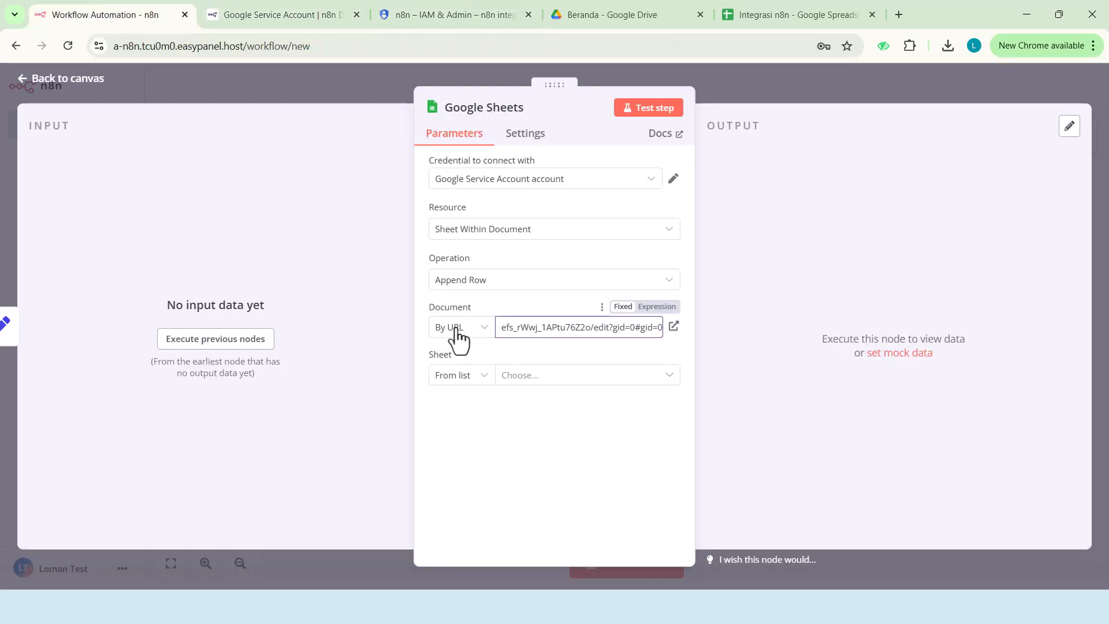
click(532, 345)
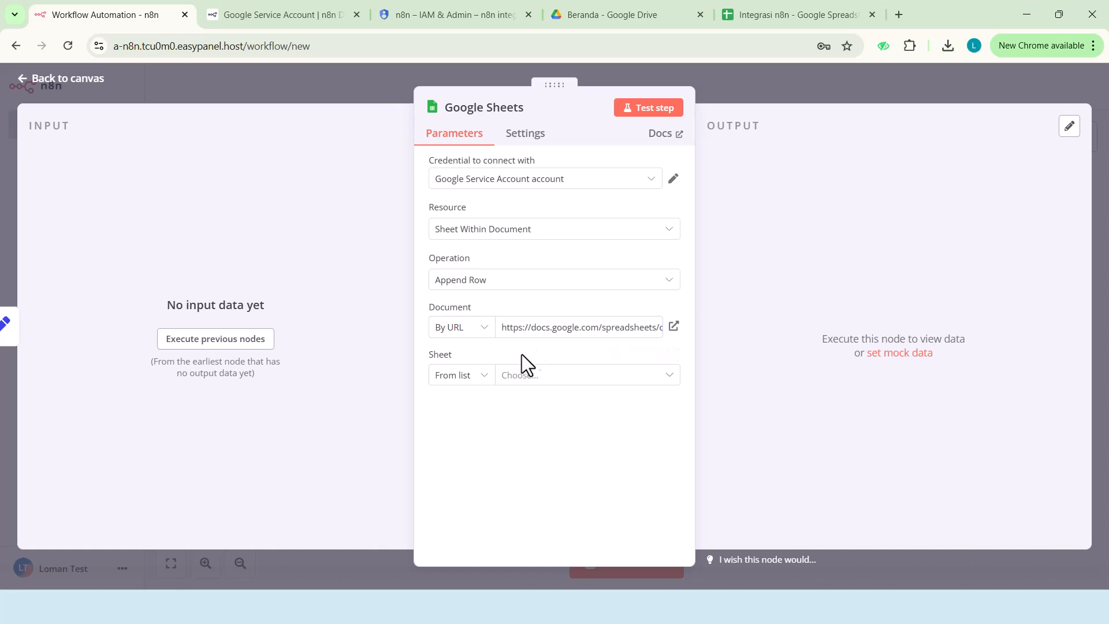
Try the By Name mode for choosing the sheet in the Google Sheets node
click(476, 377)
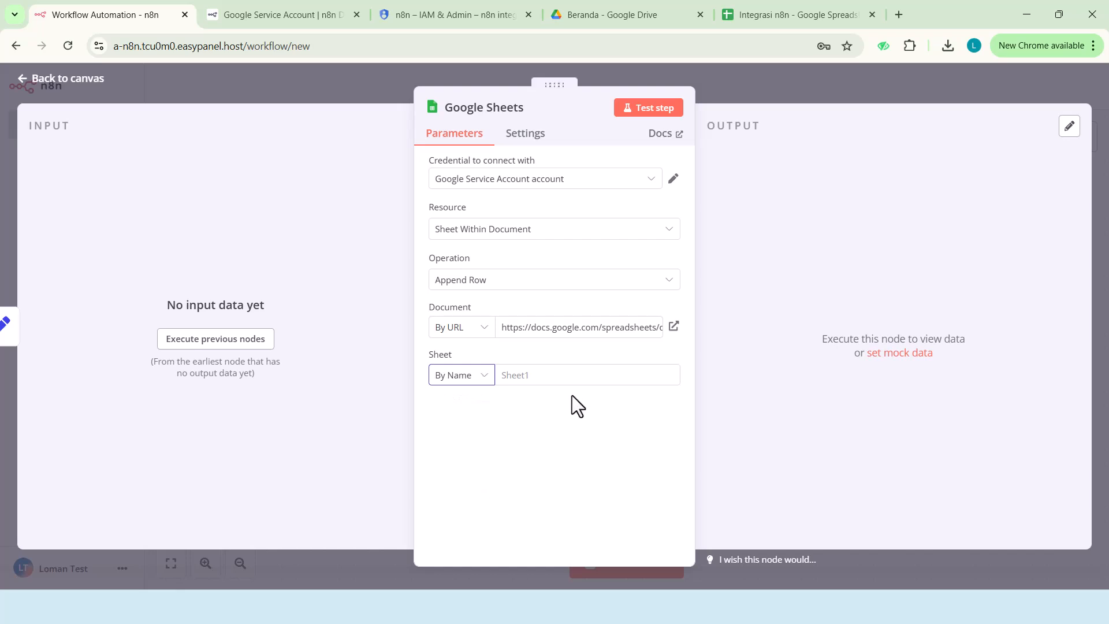
click(569, 375)
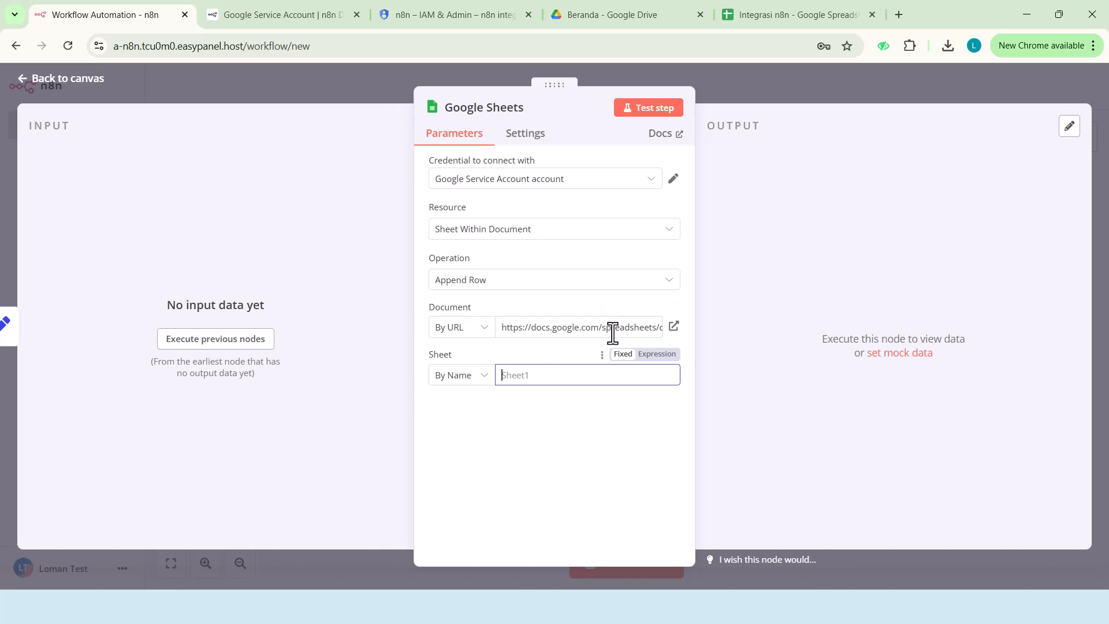
Open the linked spreadsheet and share it with the service account's e-mail, copied from Google Cloud, as Editor without notifying people
click(674, 328)
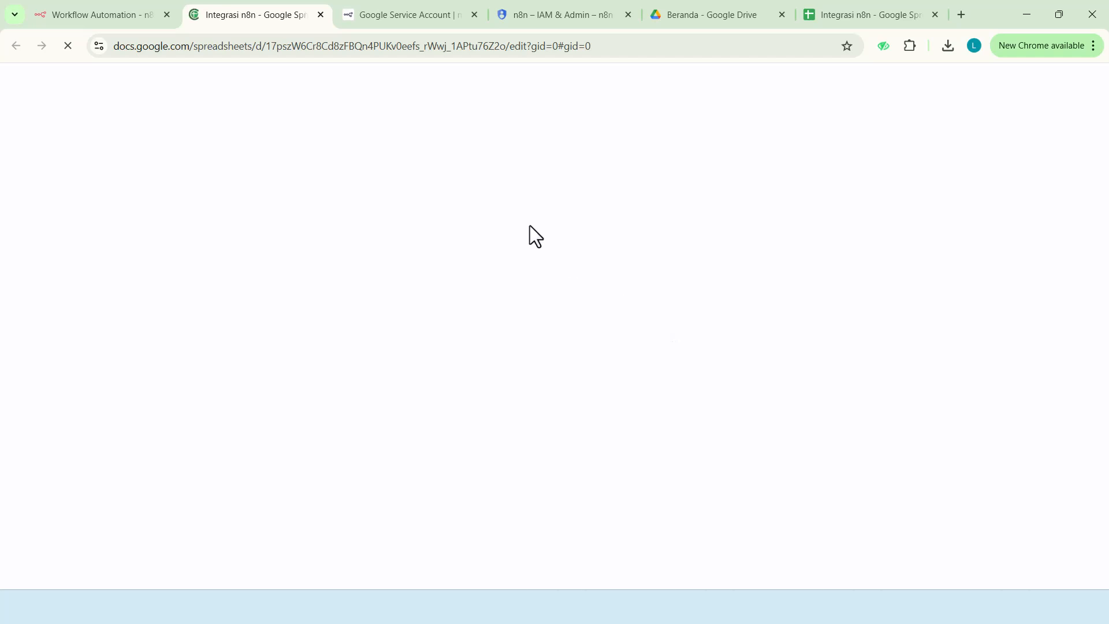
click(161, 15)
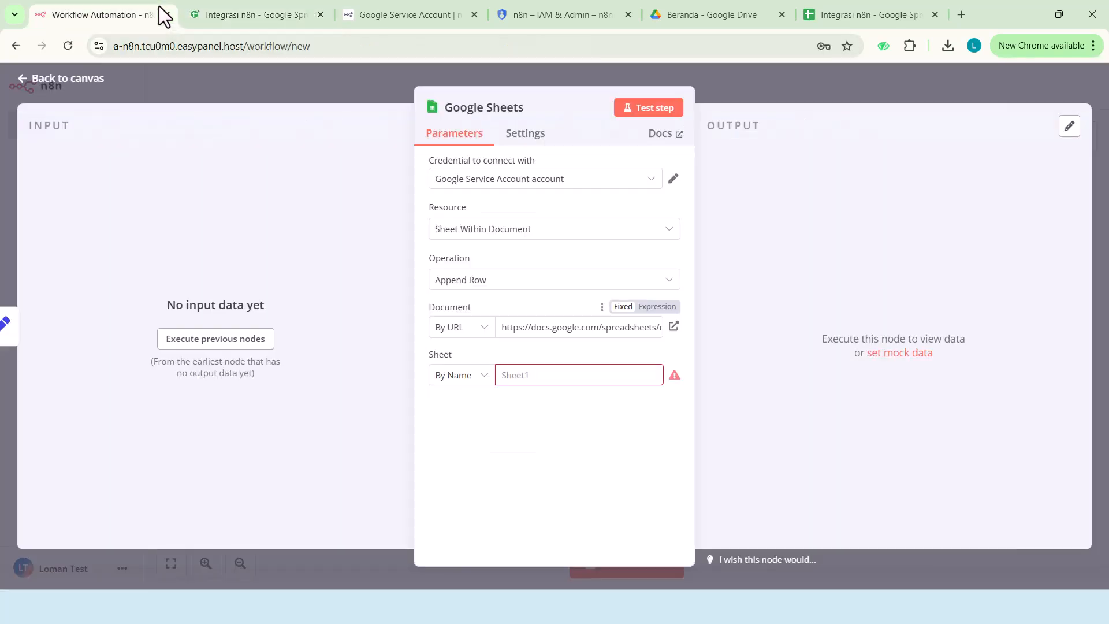
click(280, 16)
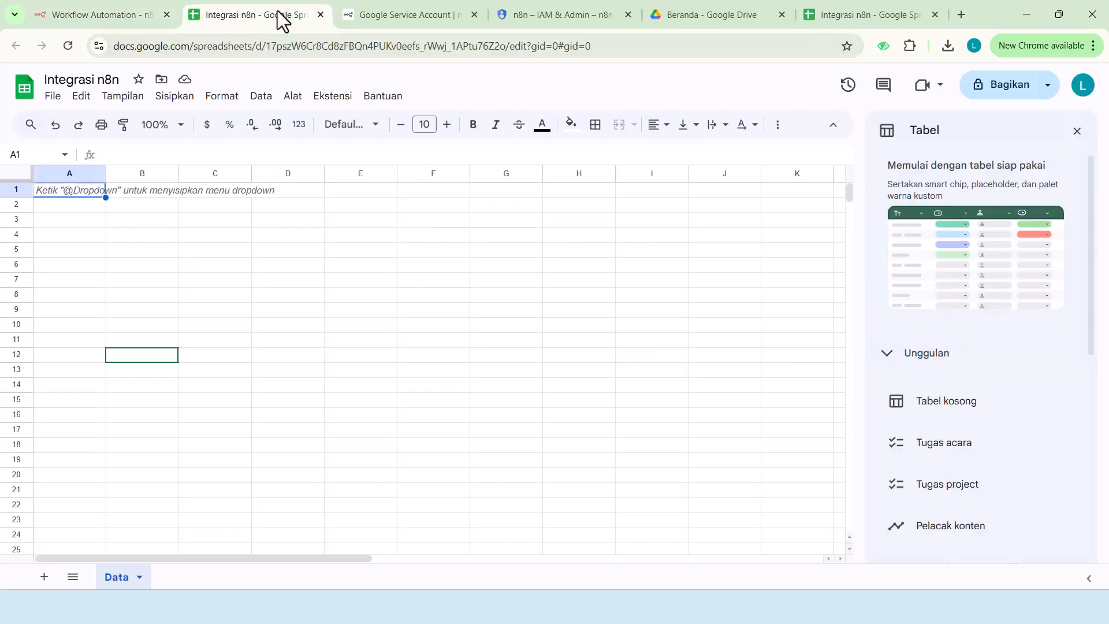
click(1003, 96)
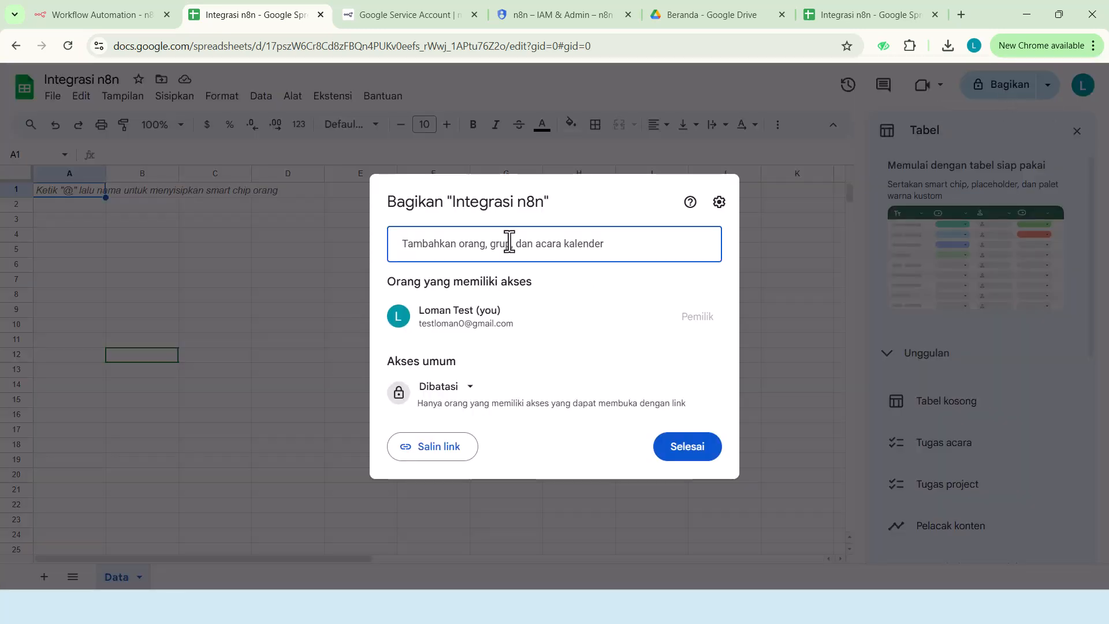
click(567, 2)
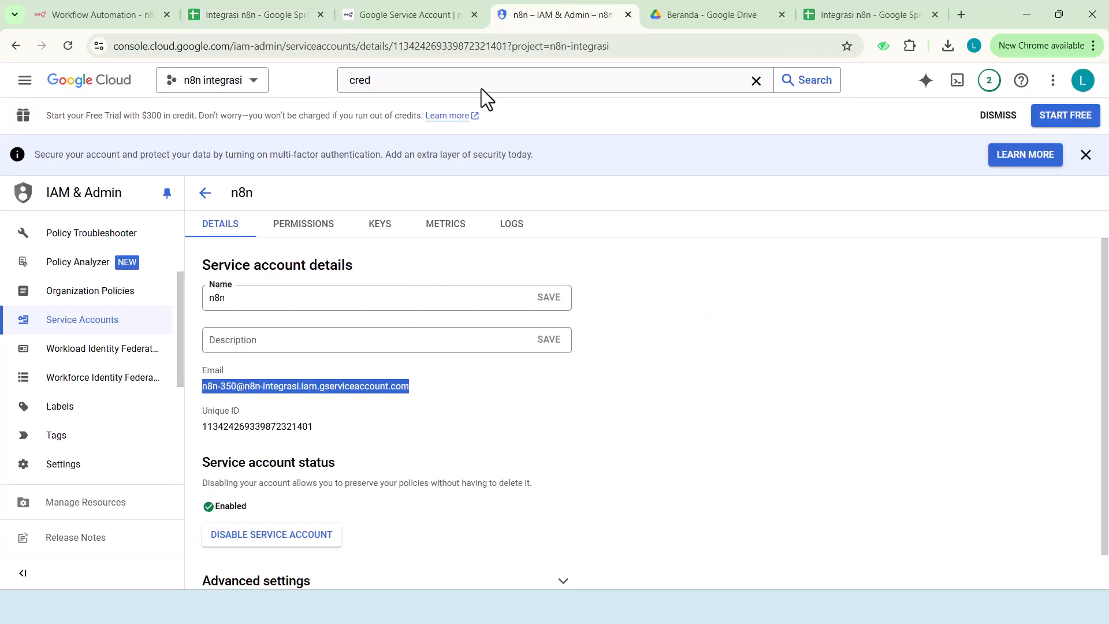
right_click(319, 387)
click(348, 404)
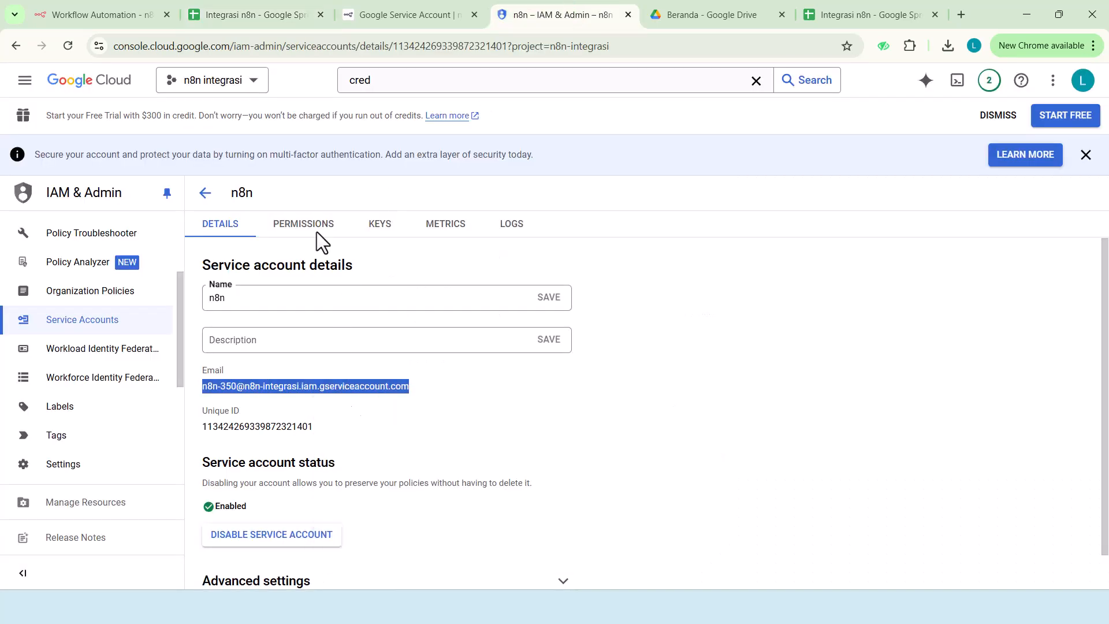
click(261, 11)
key(ctrl+v)
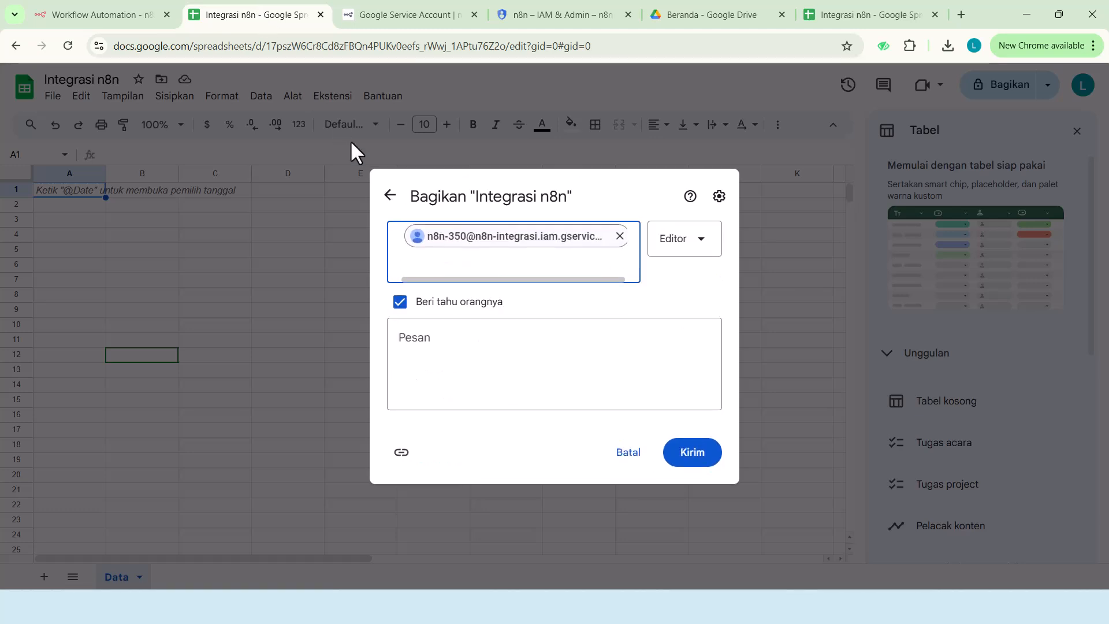
click(400, 304)
click(690, 403)
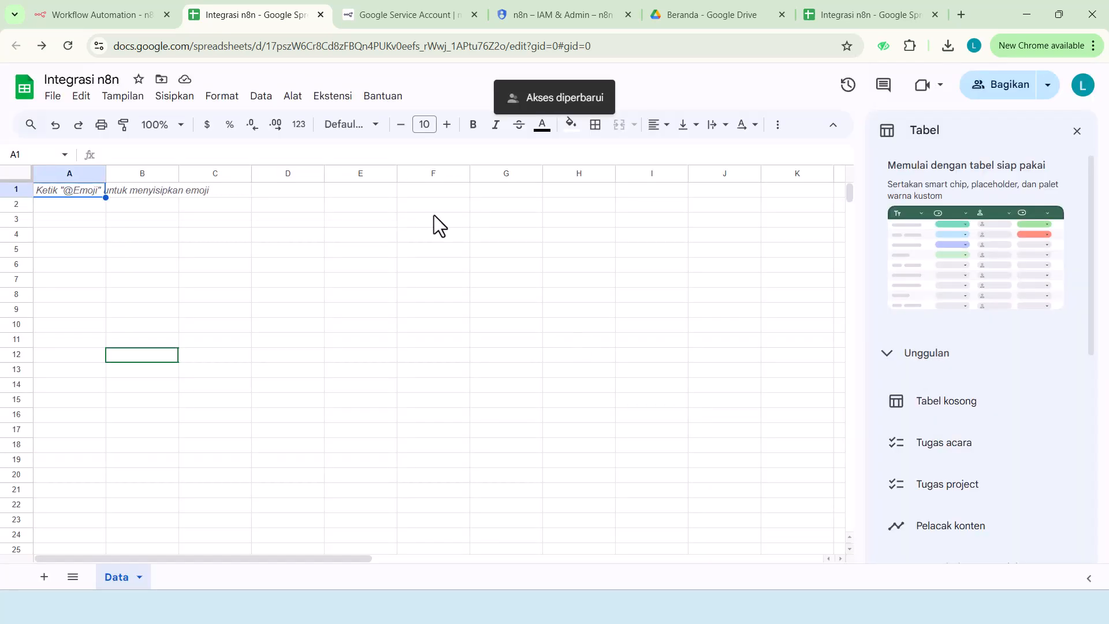
Return to n8n, set the node's Sheet selection mode to From list, and show the document's available sheets
click(137, 9)
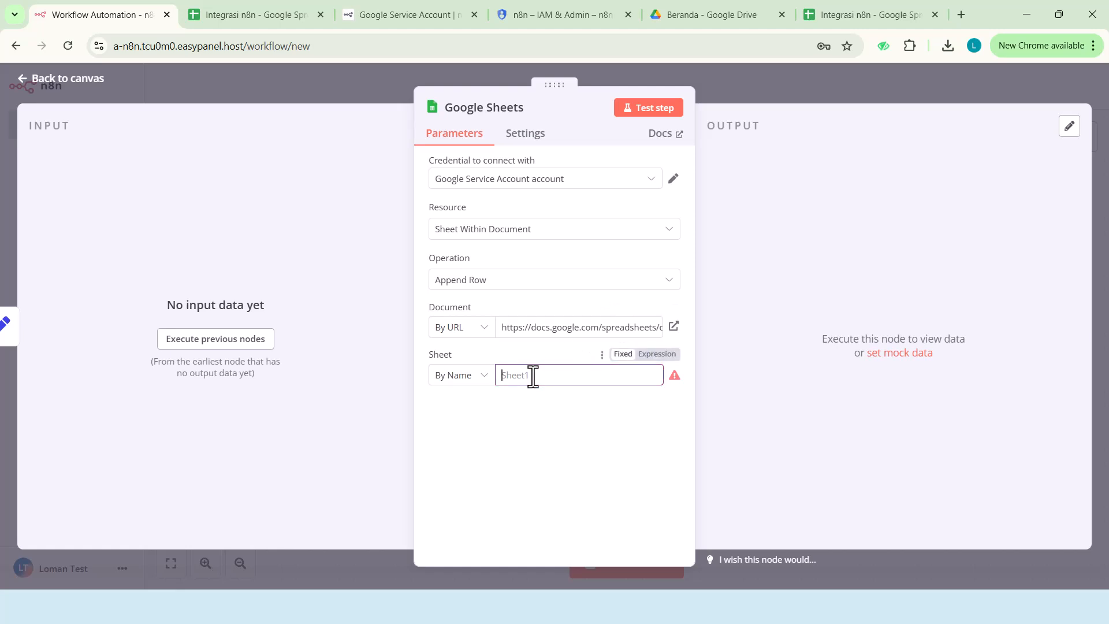
click(480, 382)
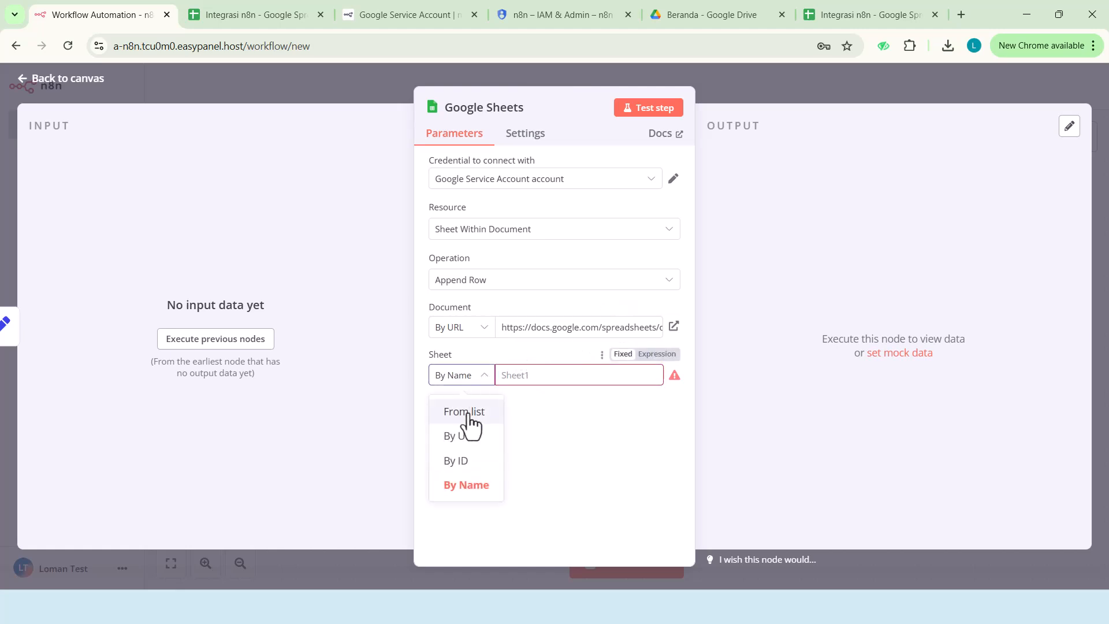
click(465, 412)
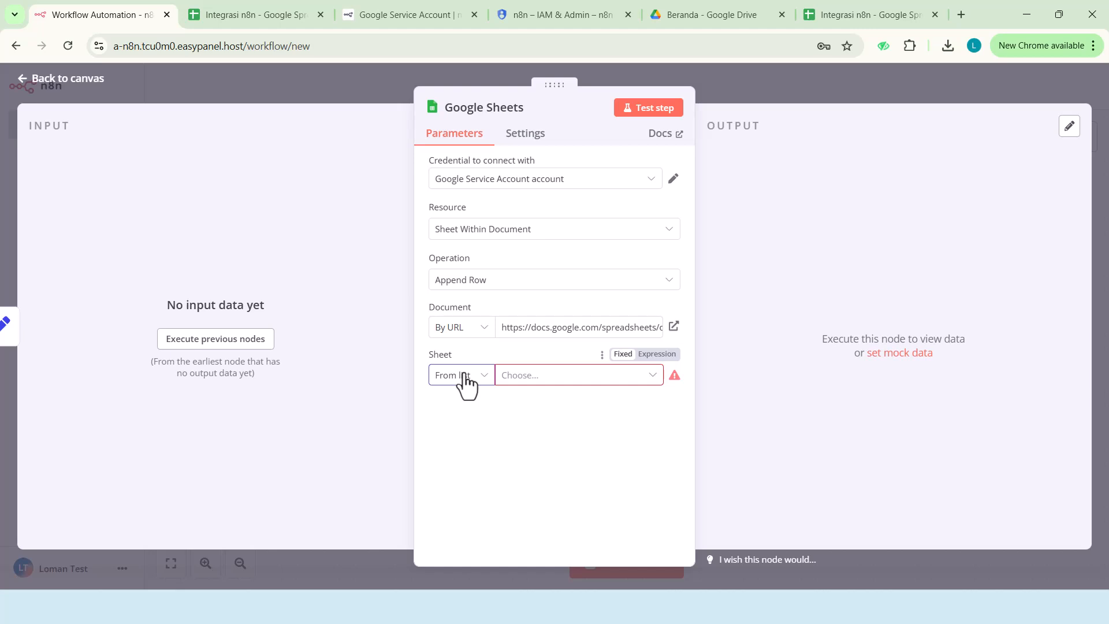
click(466, 381)
click(466, 382)
click(569, 377)
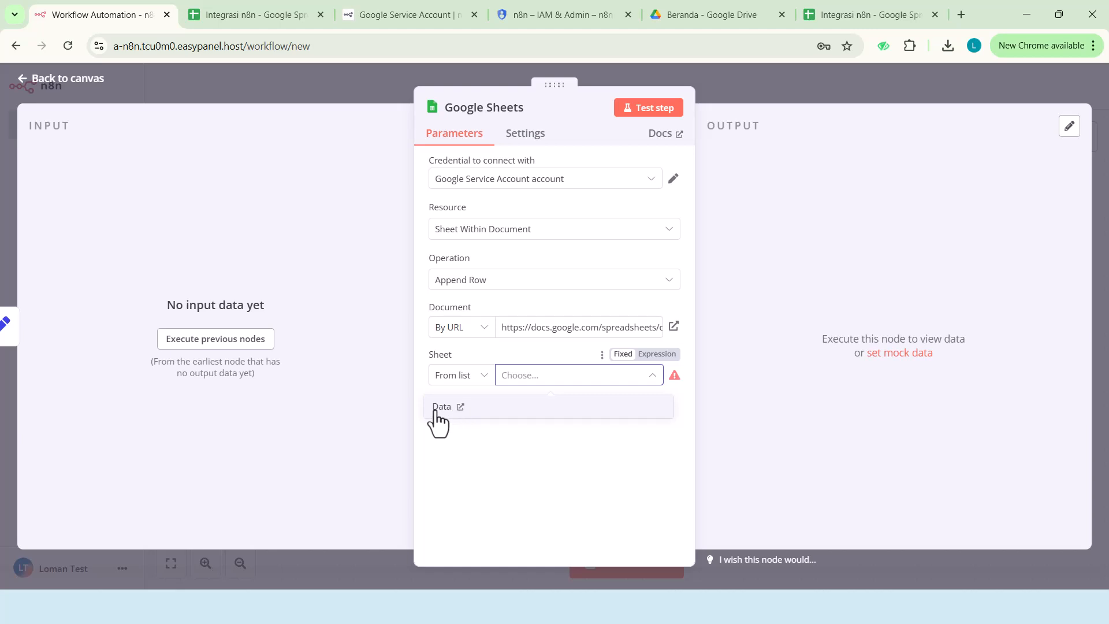
Switch to the Integrasi n8n spreadsheet and add two new blank sheets after the Data sheet
click(242, 14)
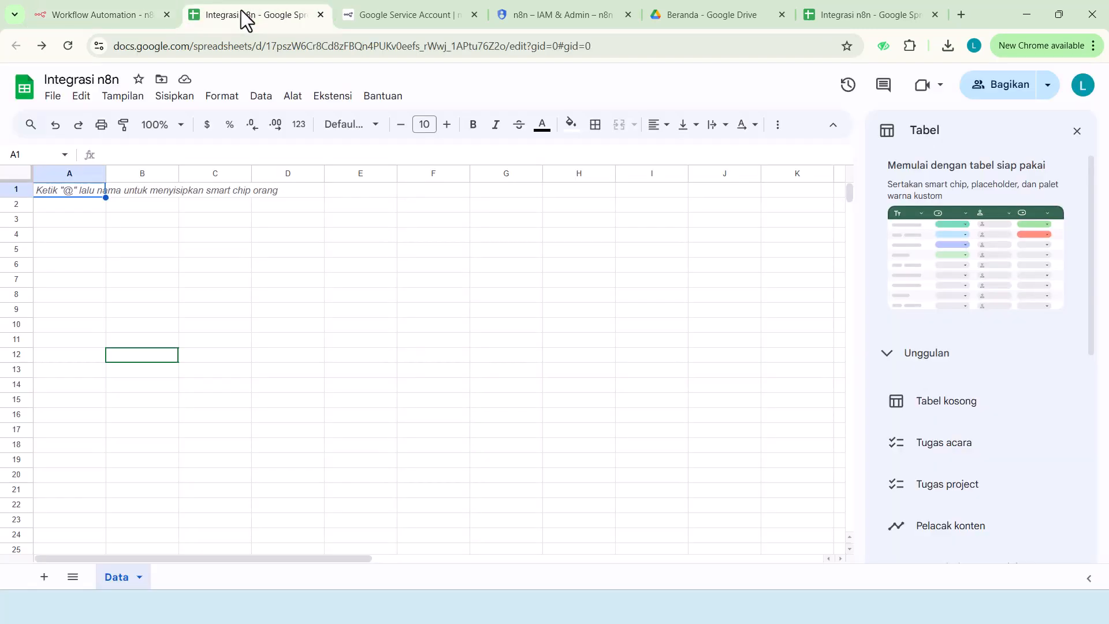
click(44, 577)
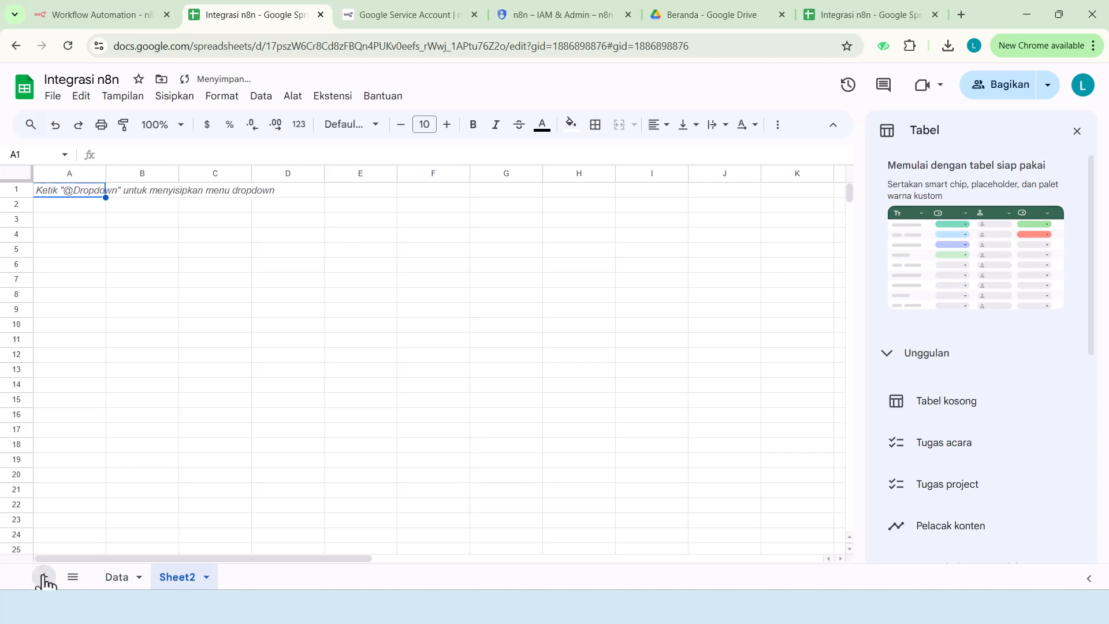
click(43, 577)
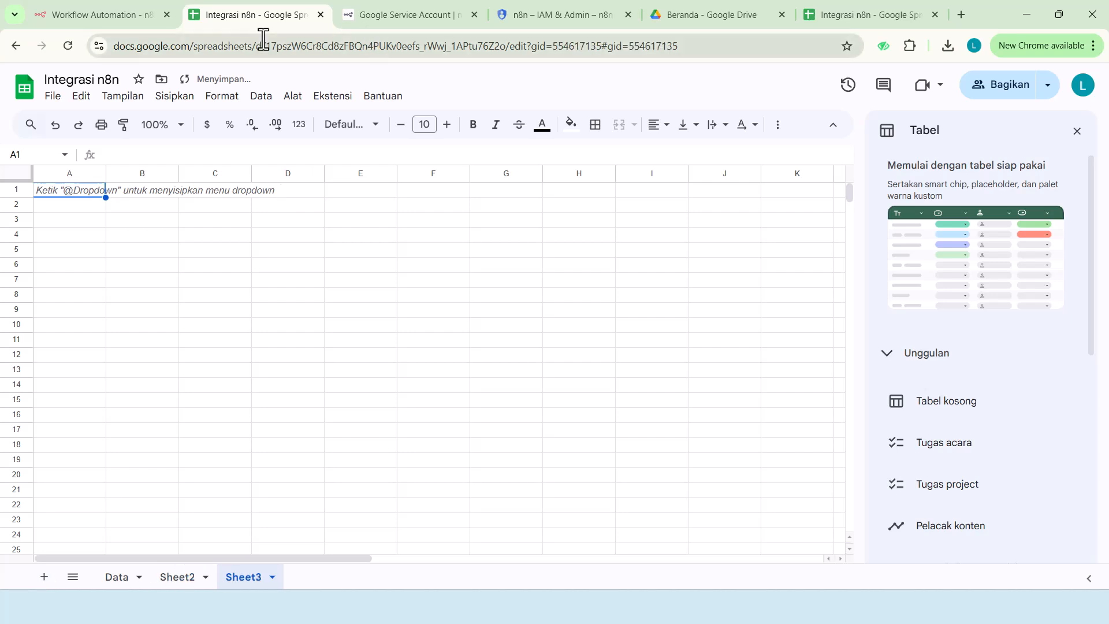
Return to n8n and try to refresh the sheet list by switching the Sheet mode to By URL and back to From list
click(128, 14)
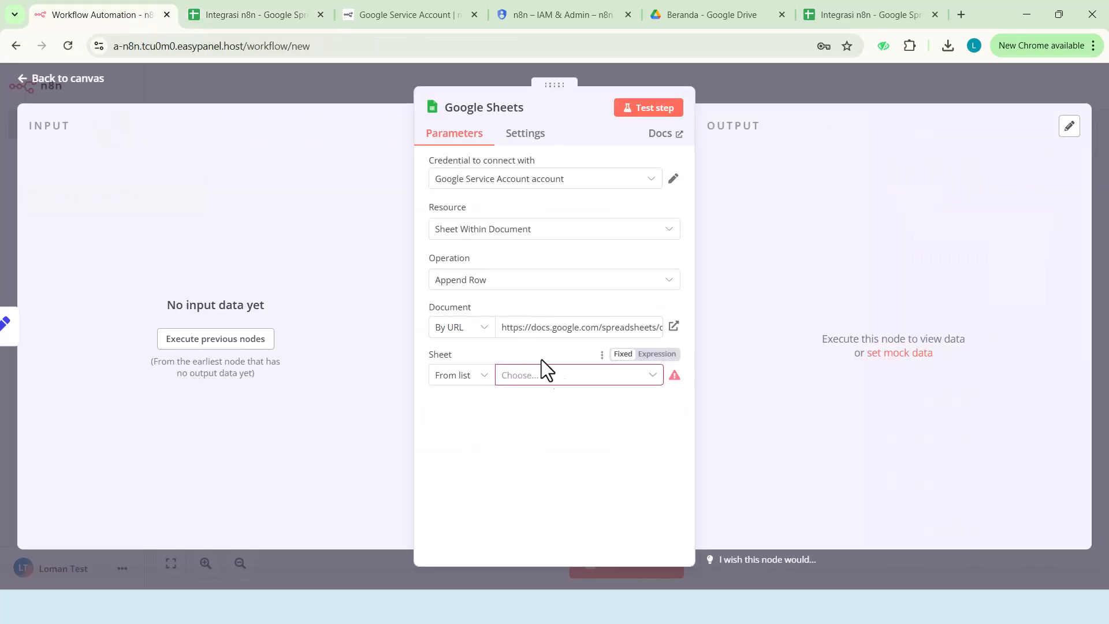
click(529, 379)
click(465, 378)
click(466, 434)
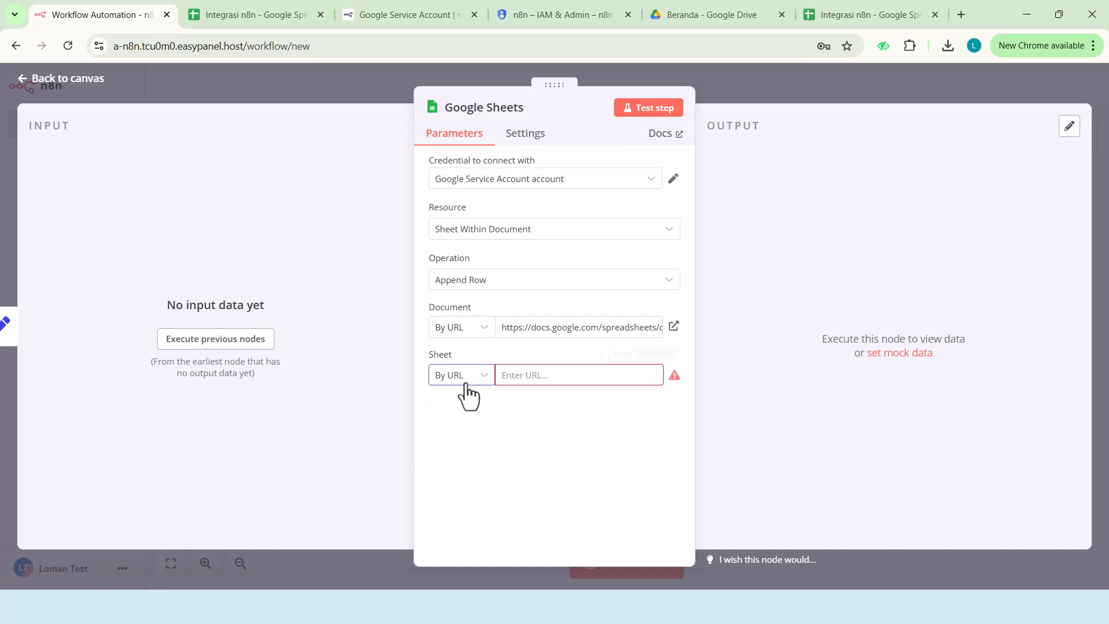
click(466, 380)
click(465, 415)
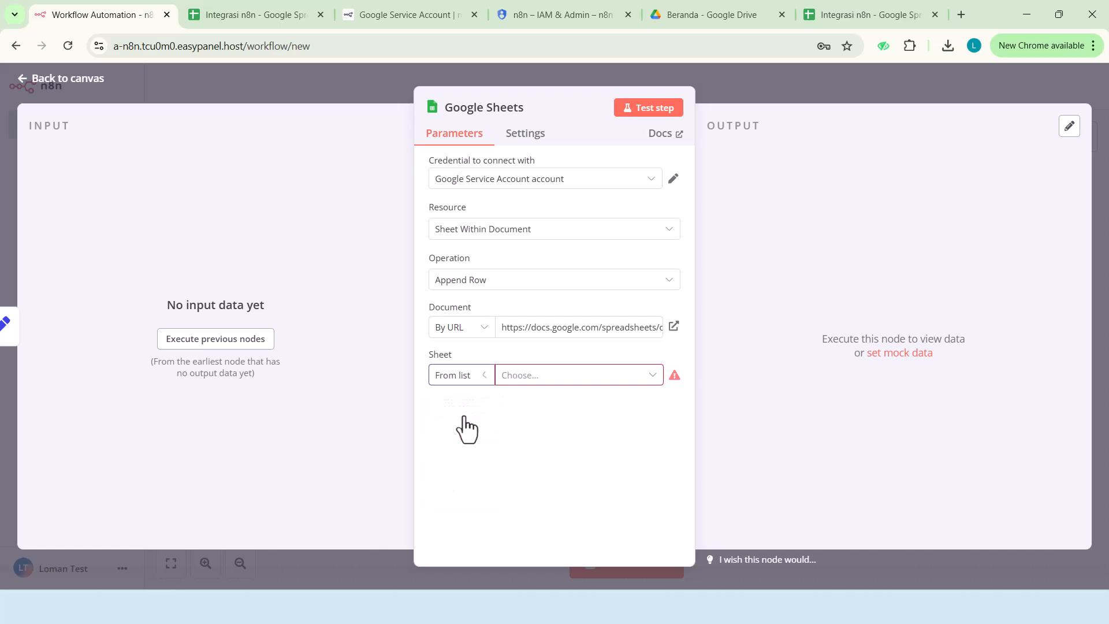
click(552, 384)
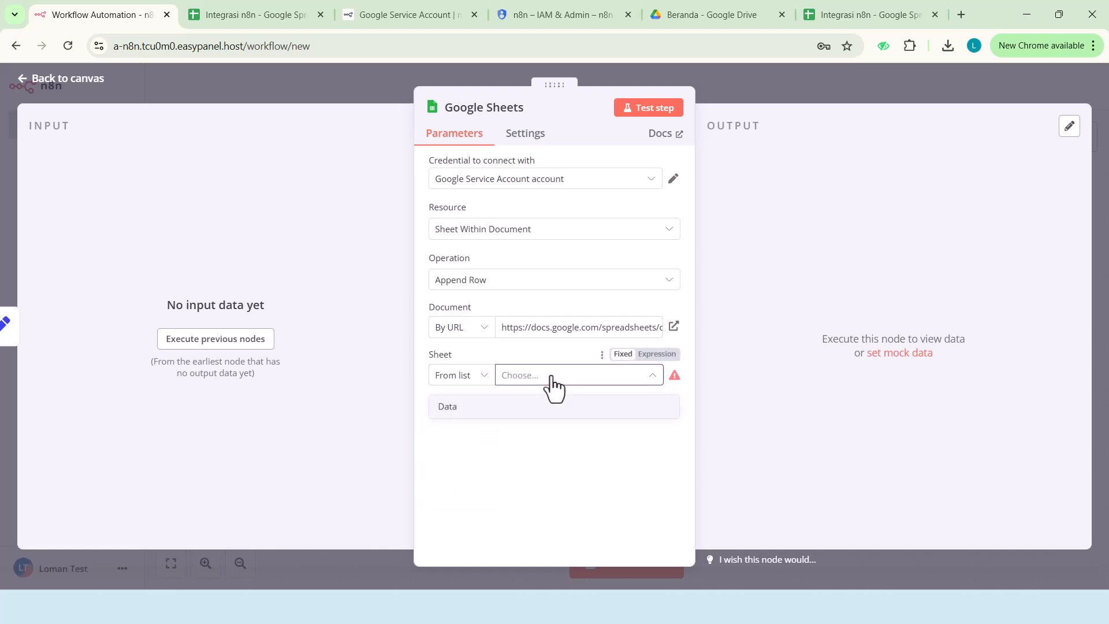
mouse_move(676, 376)
Reset the Document mode through From list back to By URL, and paste the spreadsheet's URL copied again from Google Sheets
click(476, 329)
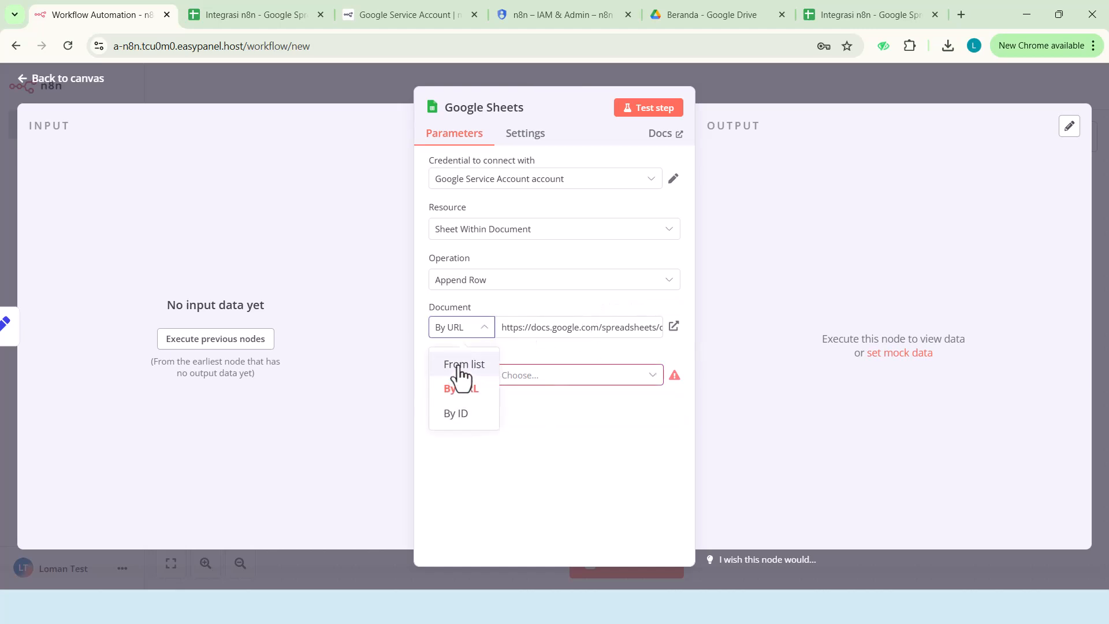
click(459, 366)
click(481, 331)
click(474, 399)
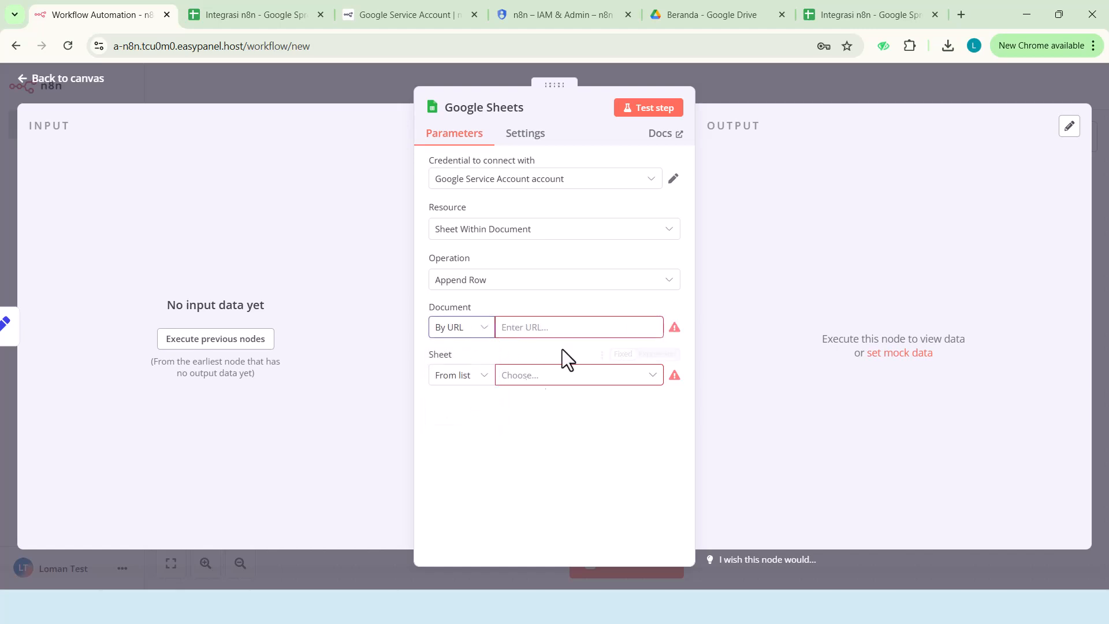
click(550, 326)
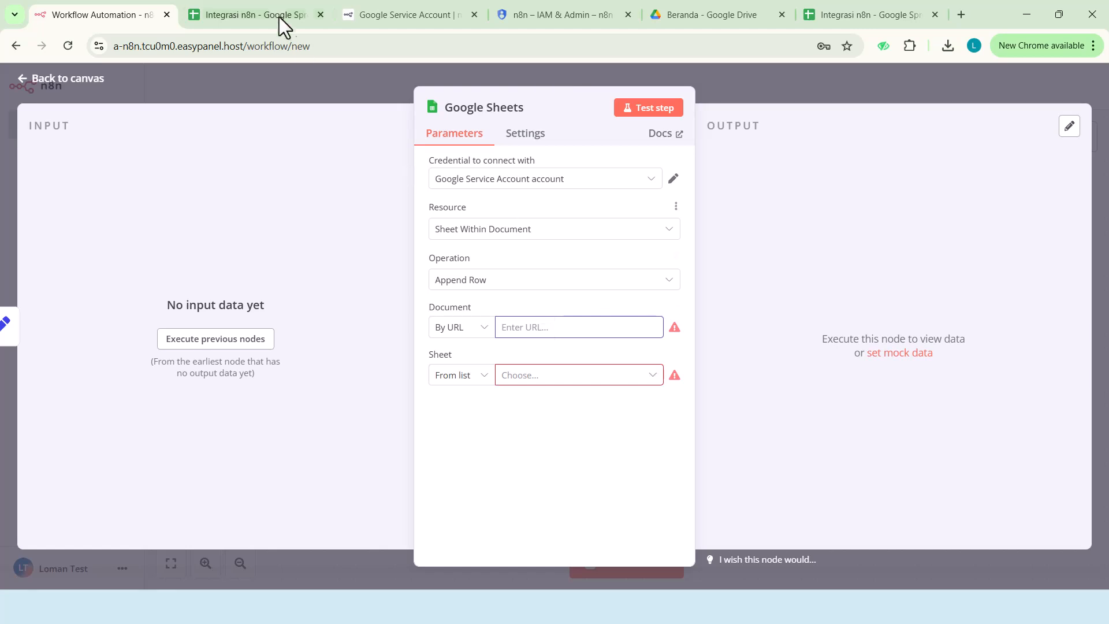
click(266, 6)
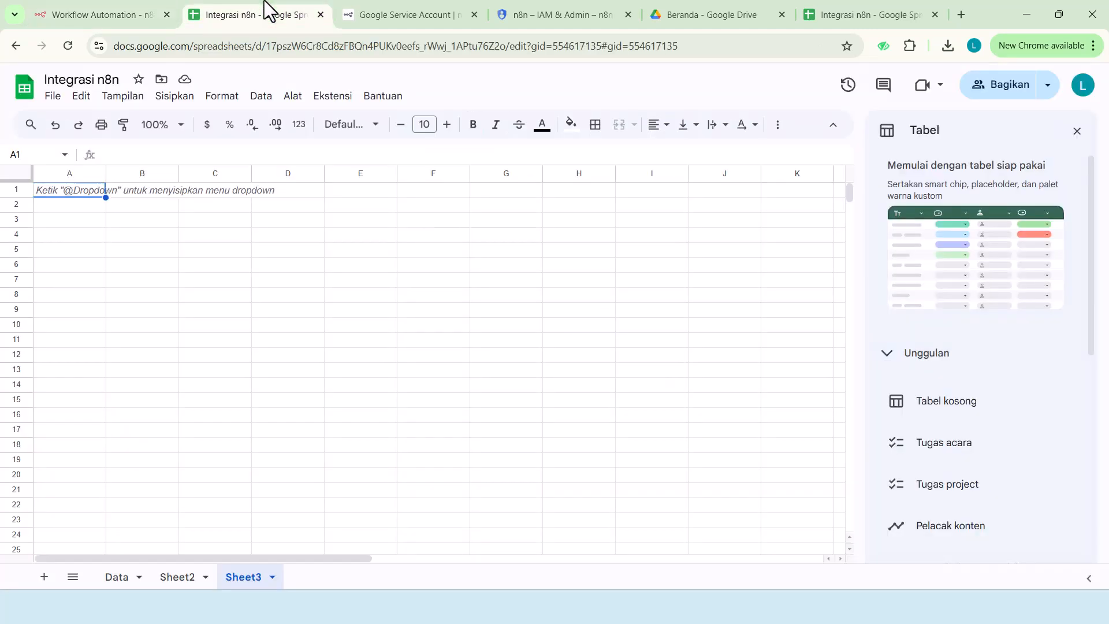
click(265, 46)
key(ctrl+c)
click(118, 10)
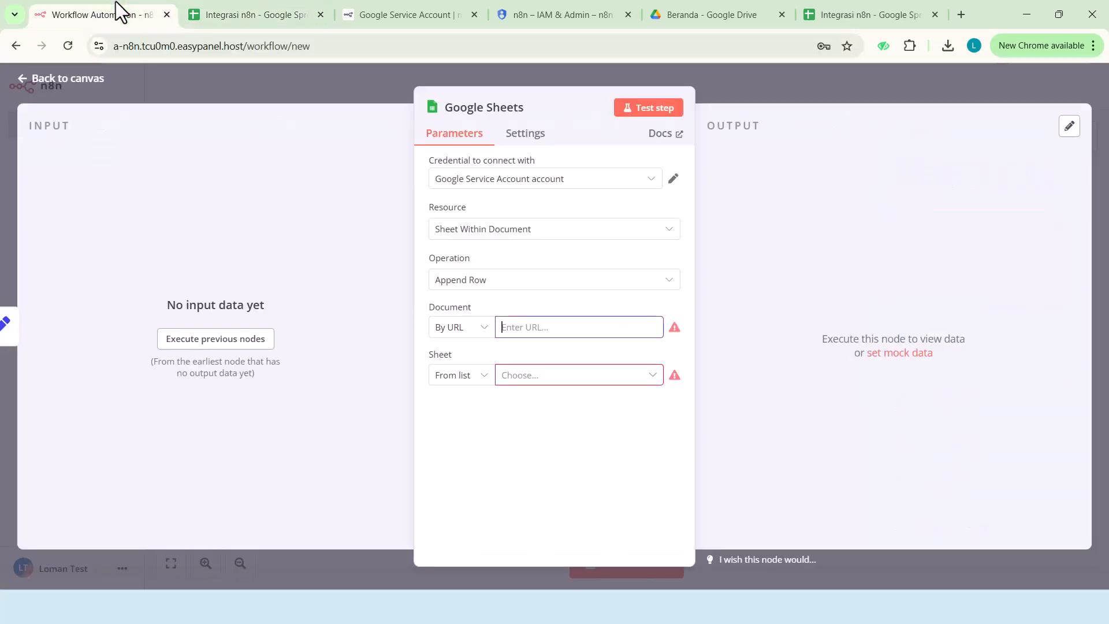
key(ctrl+v)
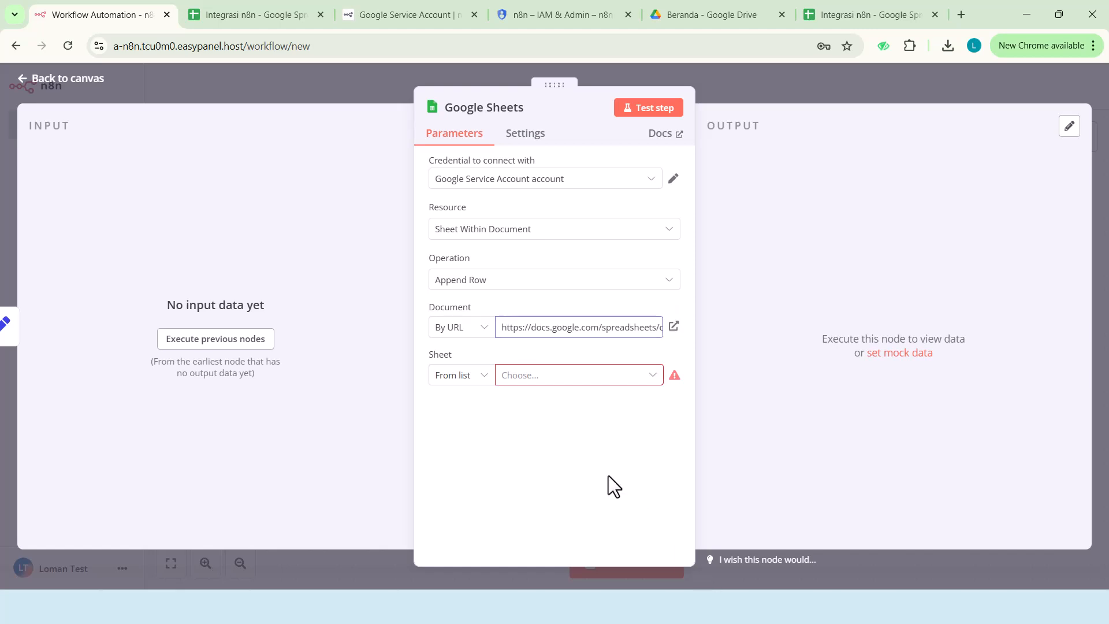
Choose Data as the target sheet in the Google Sheets node
click(572, 374)
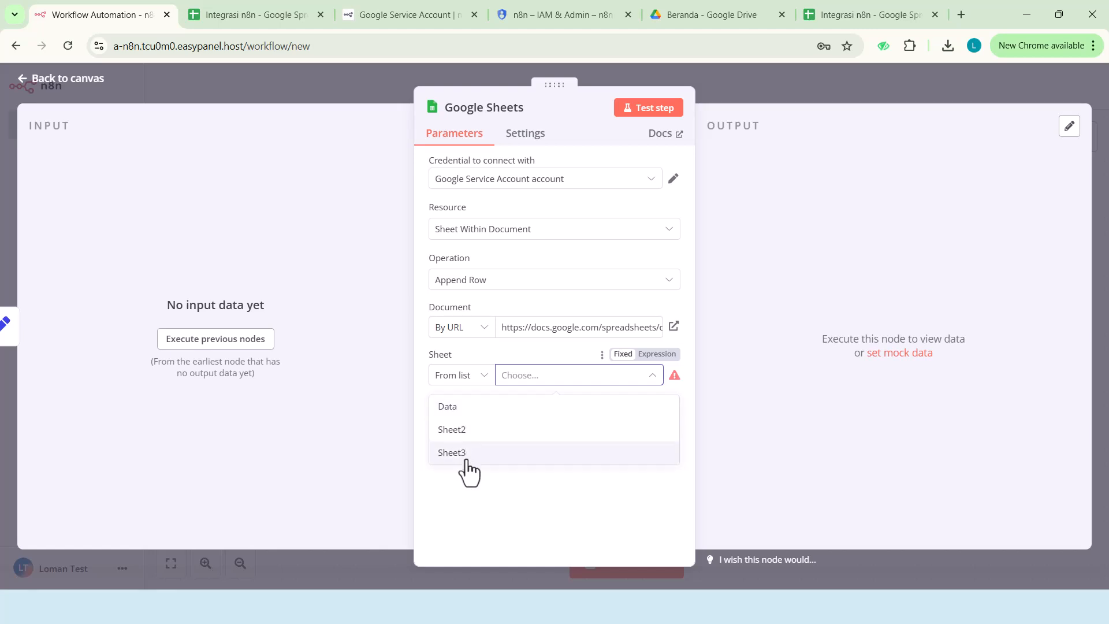
click(454, 408)
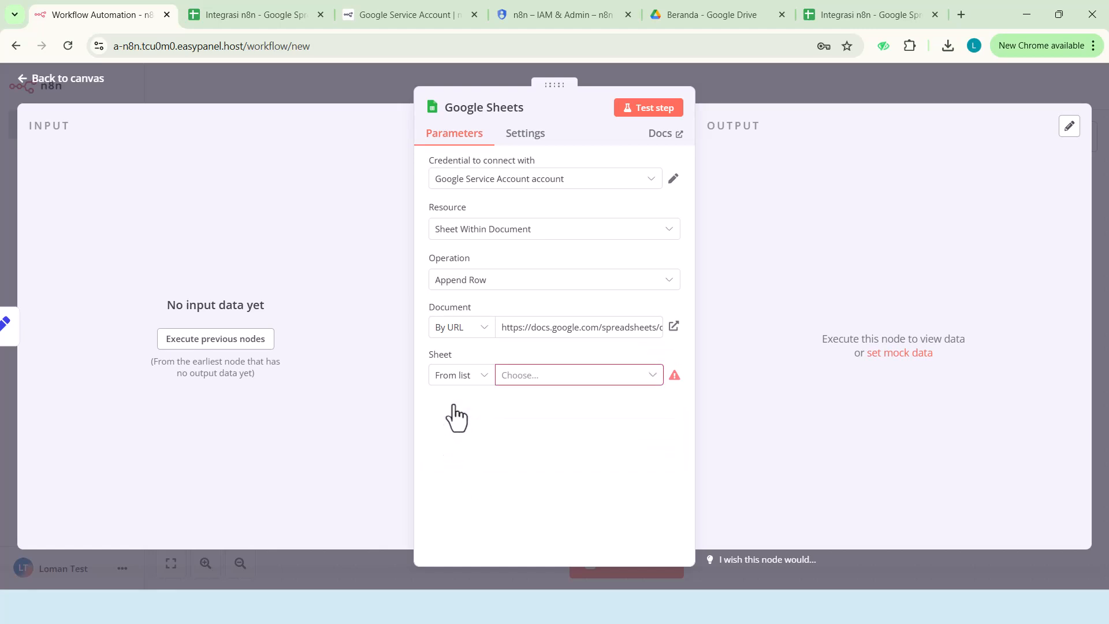
click(563, 382)
key(Down)
key(Up)
key(Return)
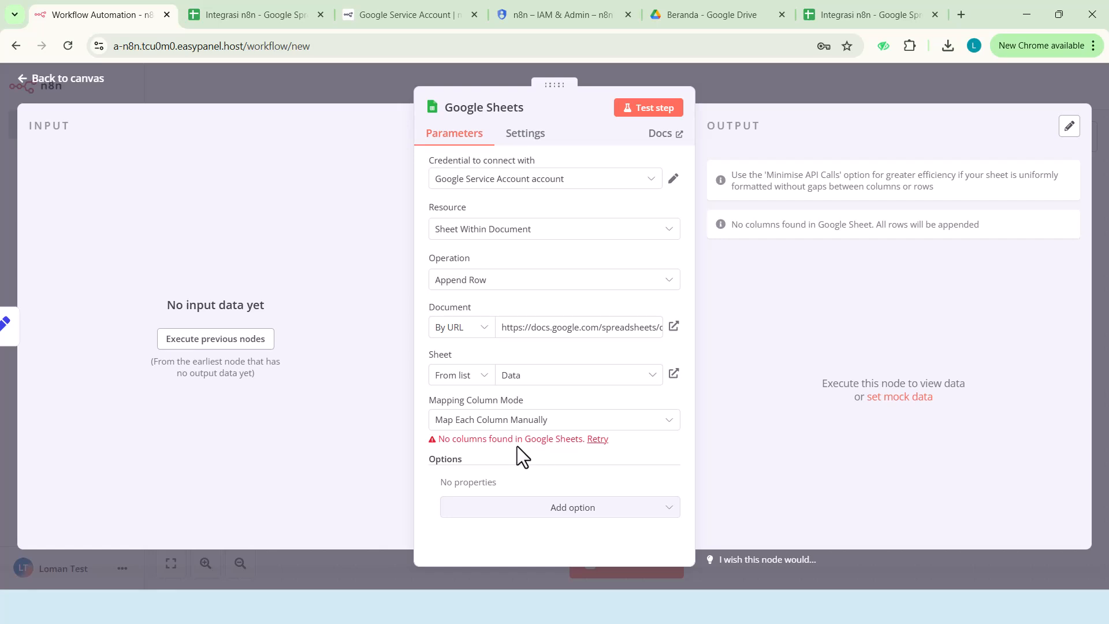
click(512, 424)
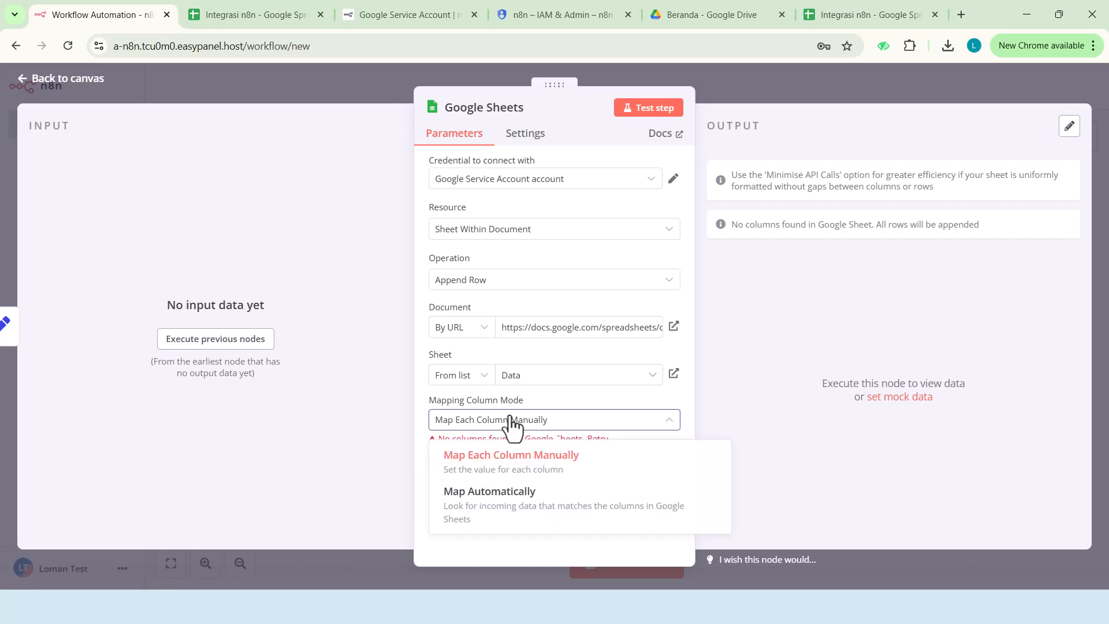
click(511, 466)
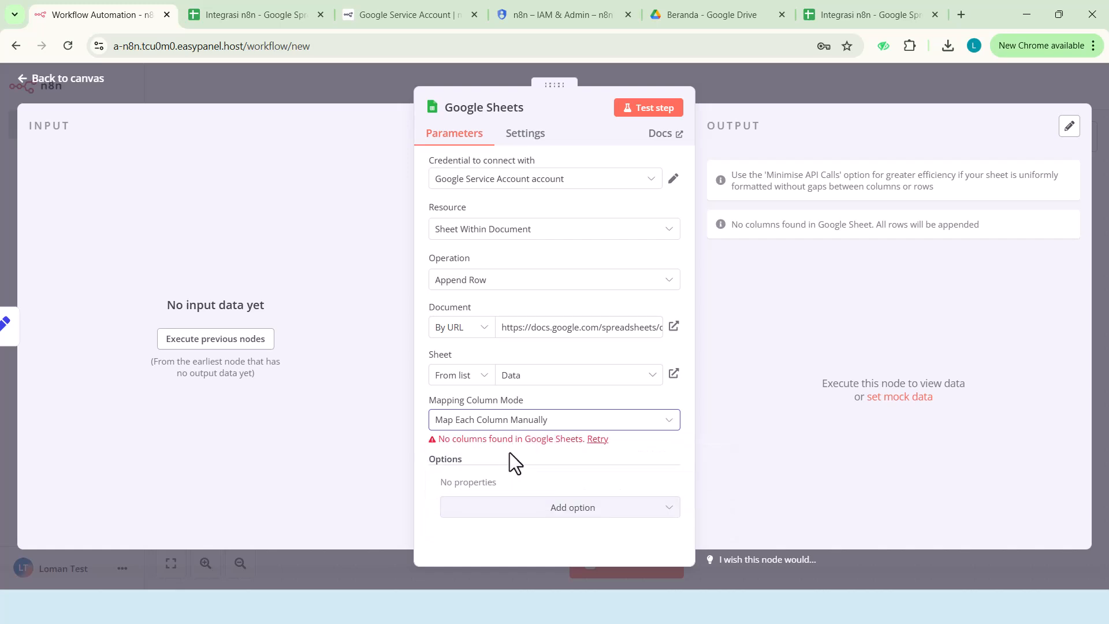
click(535, 506)
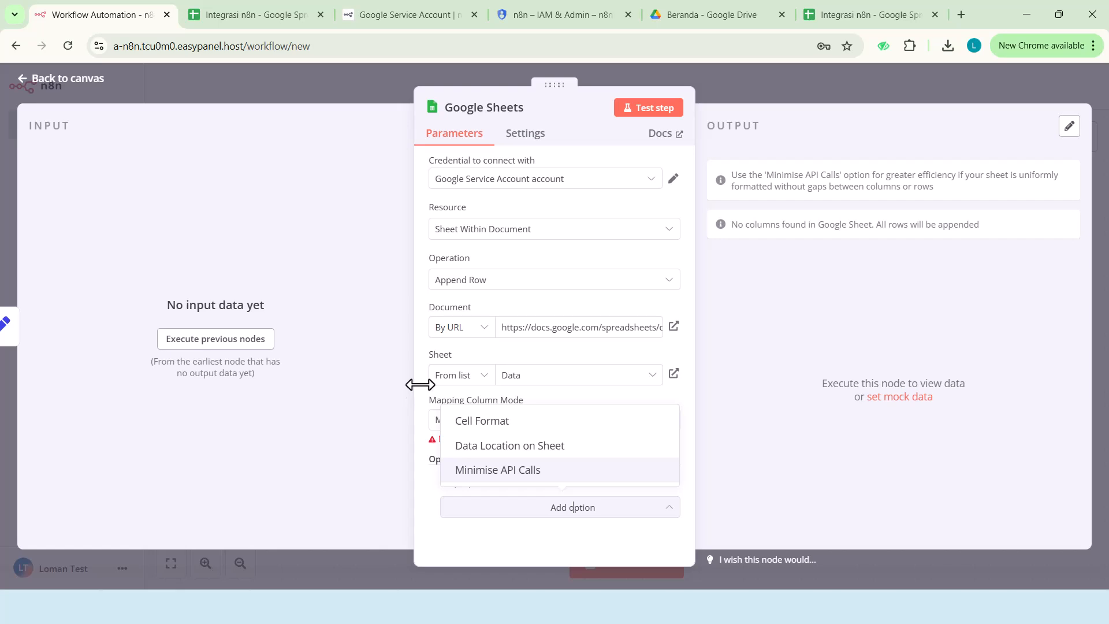
drag(418, 353, 430, 354)
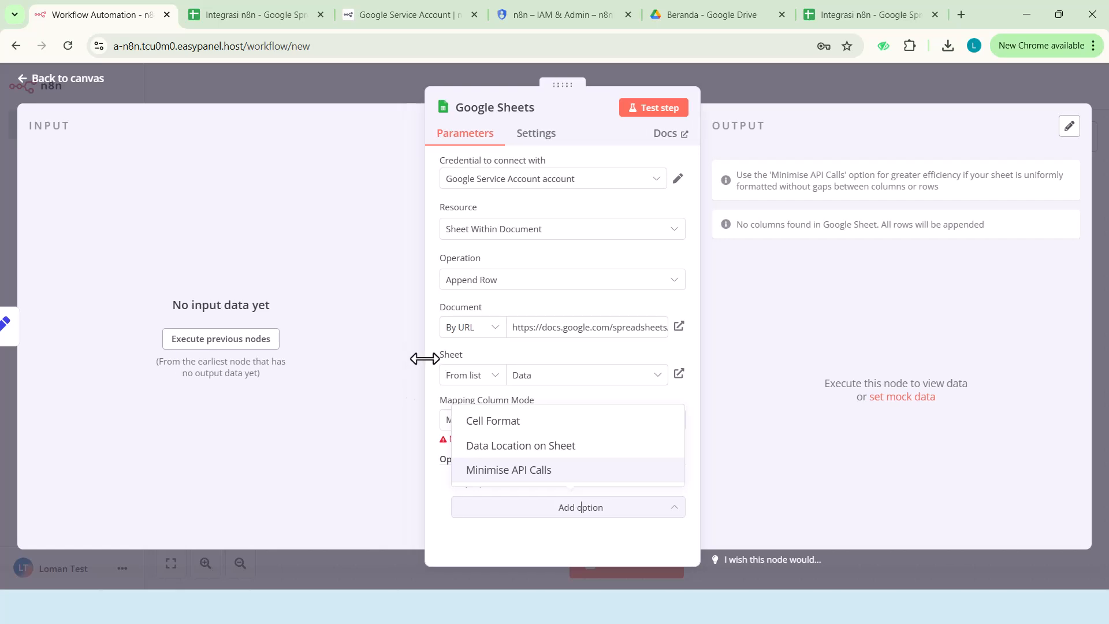
click(434, 336)
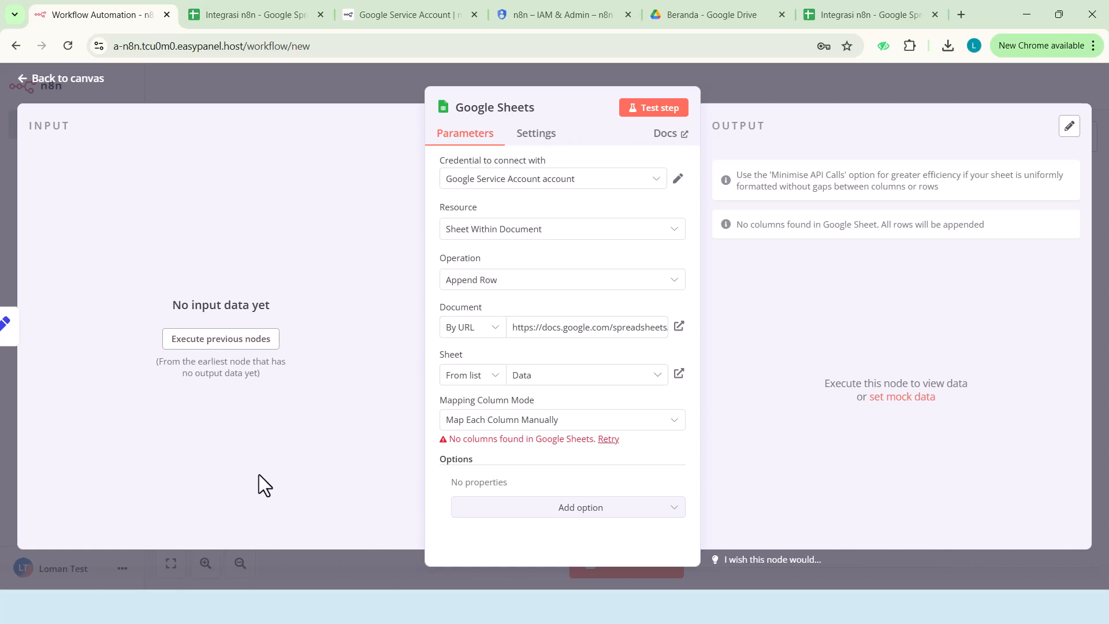
Execute the previous nodes to load the Google Sheets node's input data, and retry loading the sheet's columns
click(243, 344)
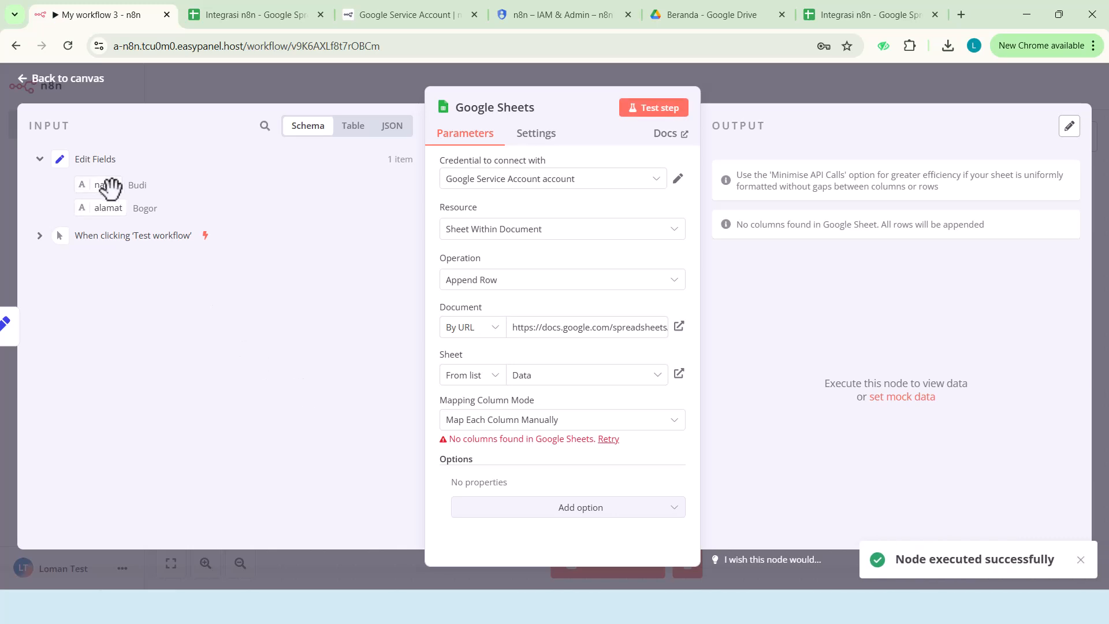
click(609, 441)
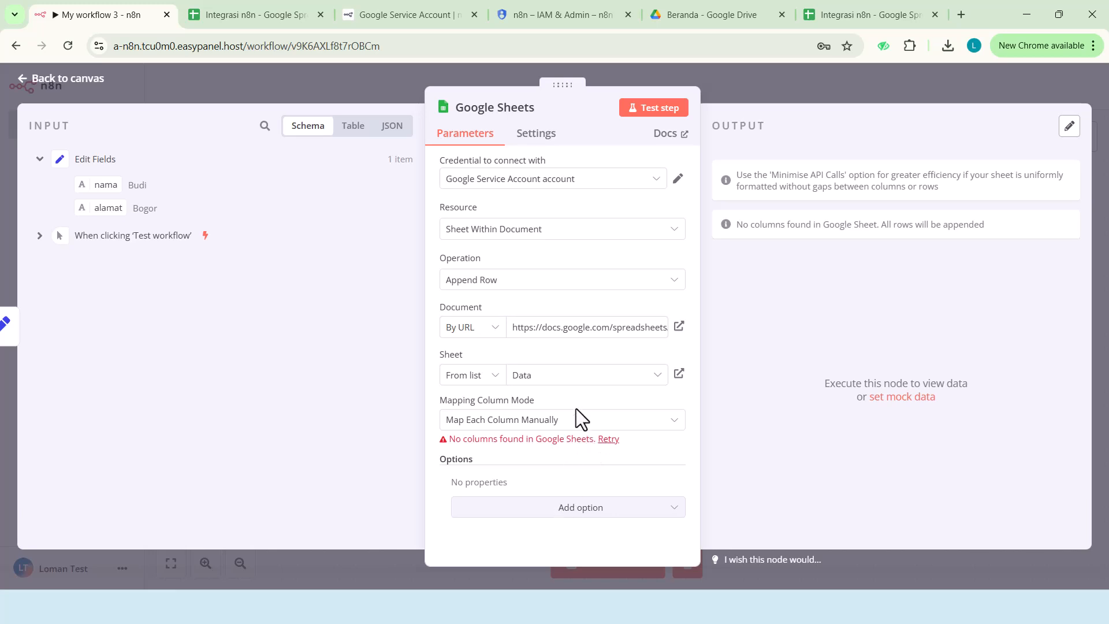
click(580, 426)
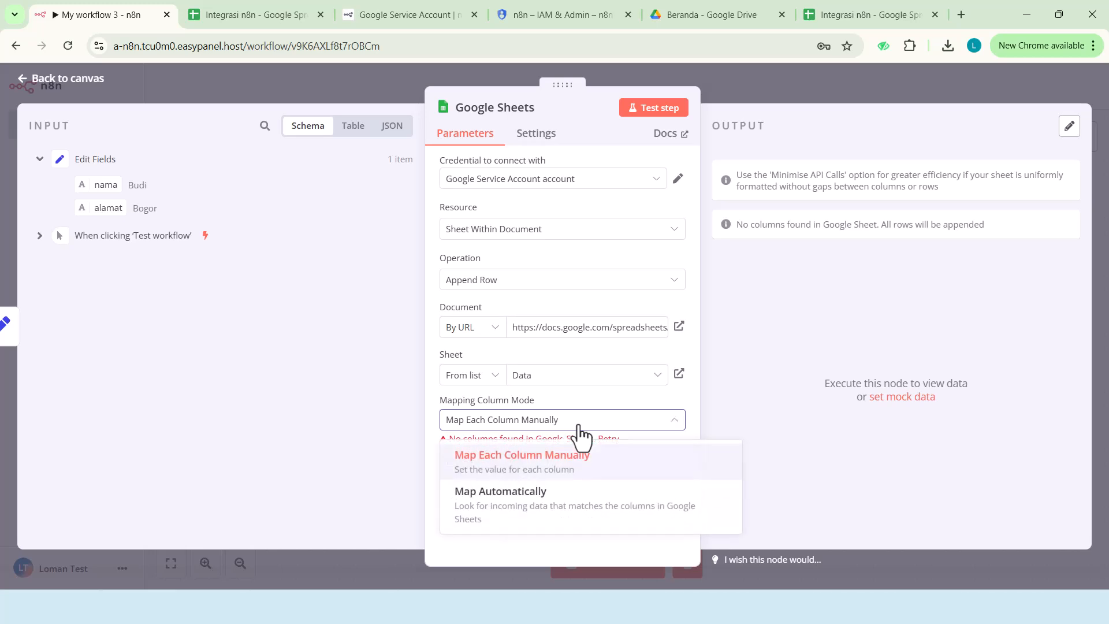
In the spreadsheet's Data sheet, enter the column headers Nama in A1 and Alamat in B1
click(248, 3)
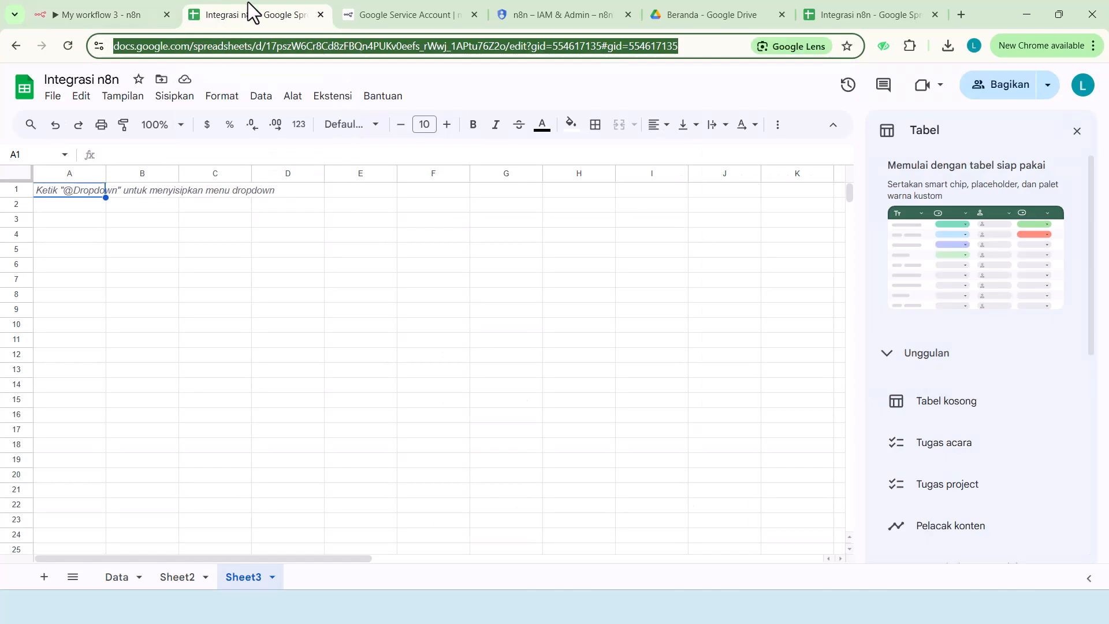
click(67, 192)
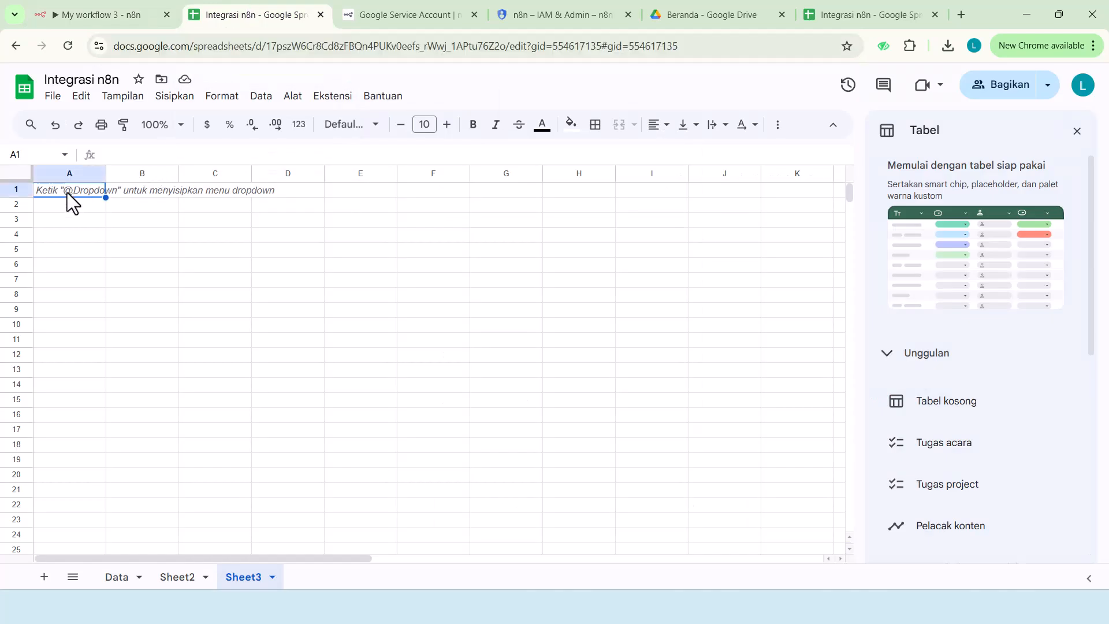
click(117, 576)
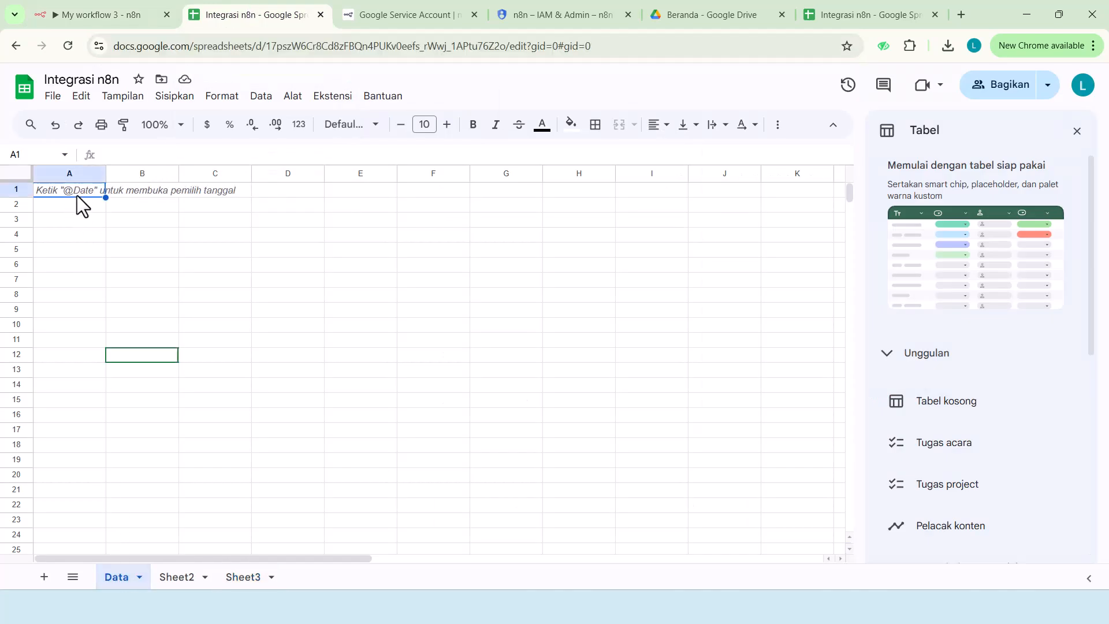
text(Nama)
key(Tab)
text(Alamat)
key(Return)
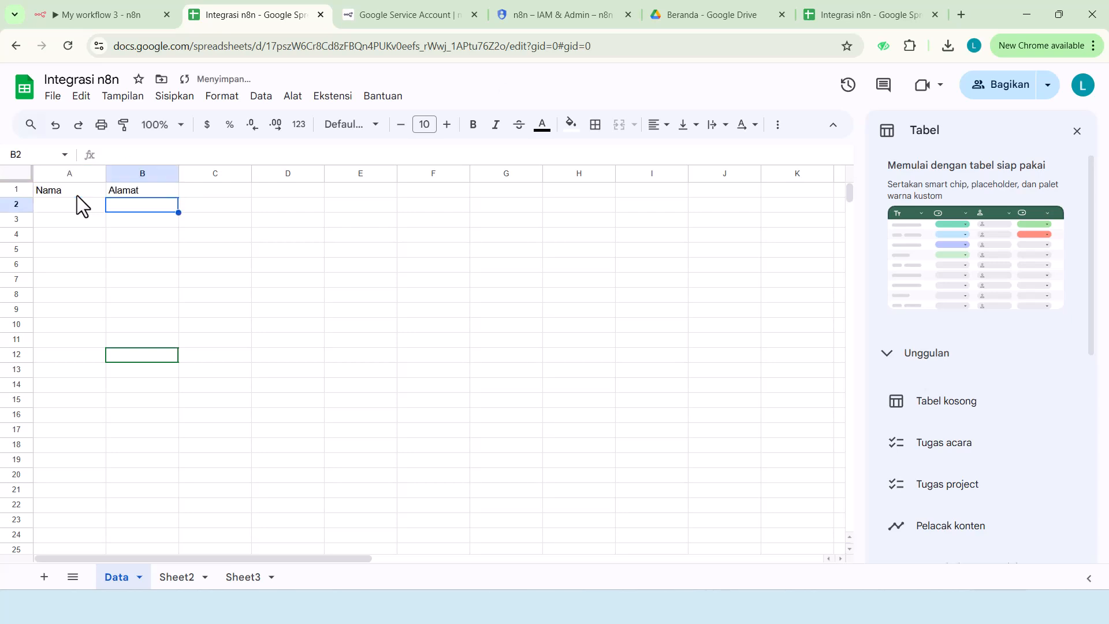
Return to n8n and reload the column fields by switching Mapping Column Mode to Map Automatically and back to Map Each Column Manually
click(87, 13)
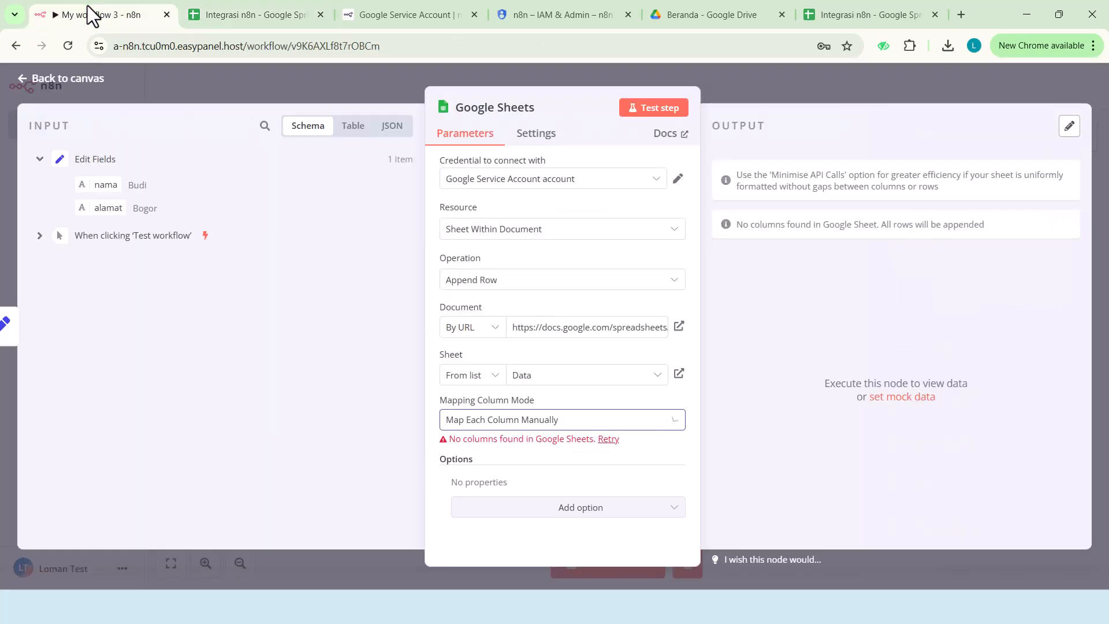
click(508, 422)
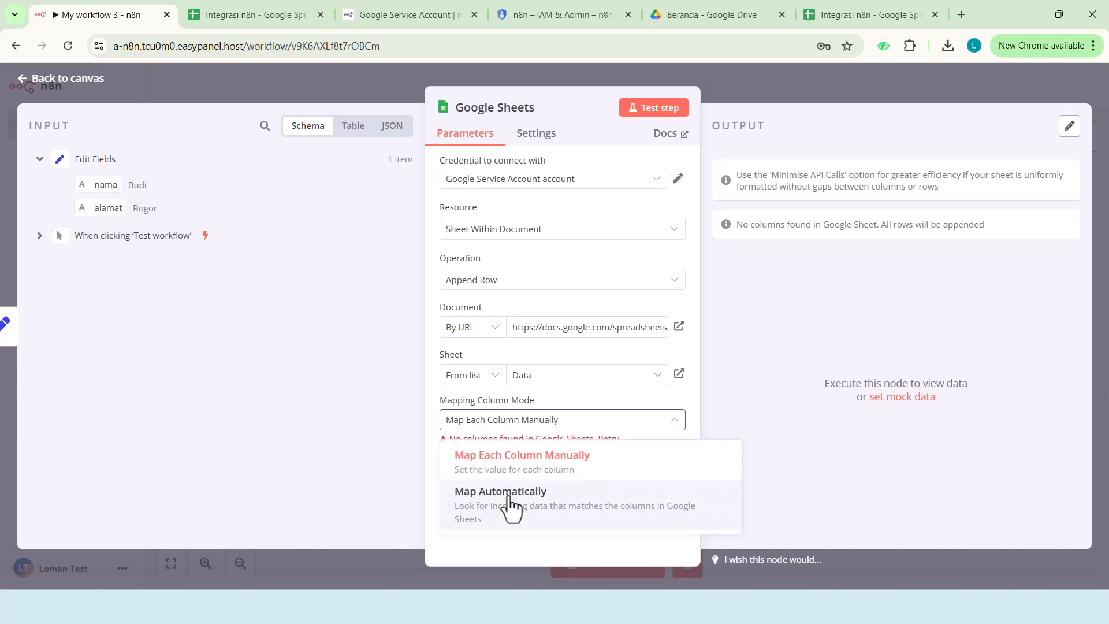
click(509, 506)
scroll(525, 446, down, 1)
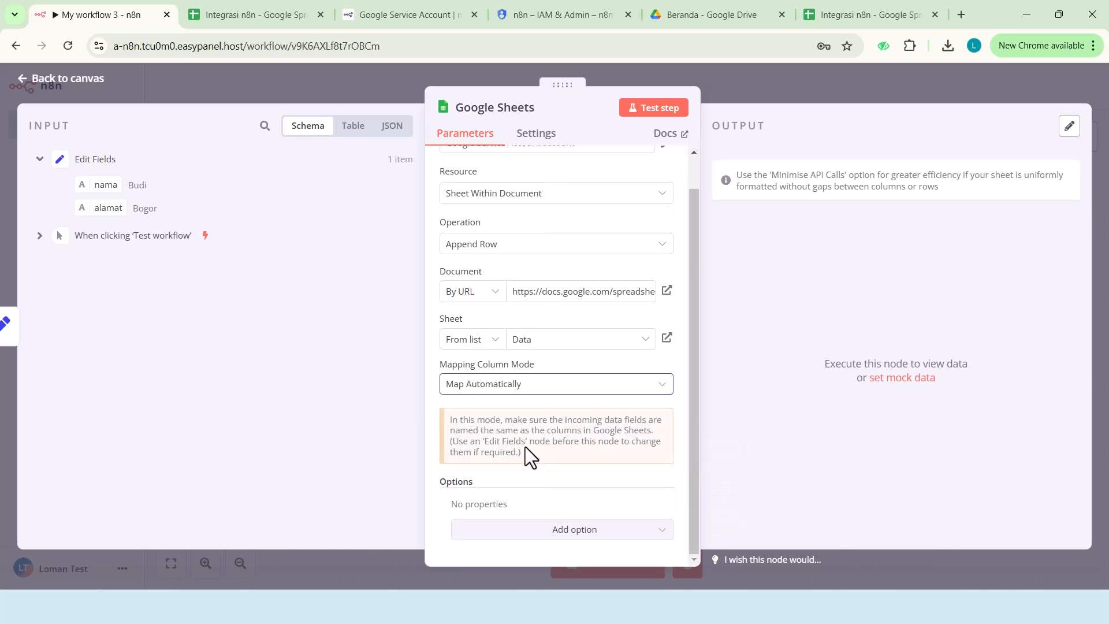
click(527, 391)
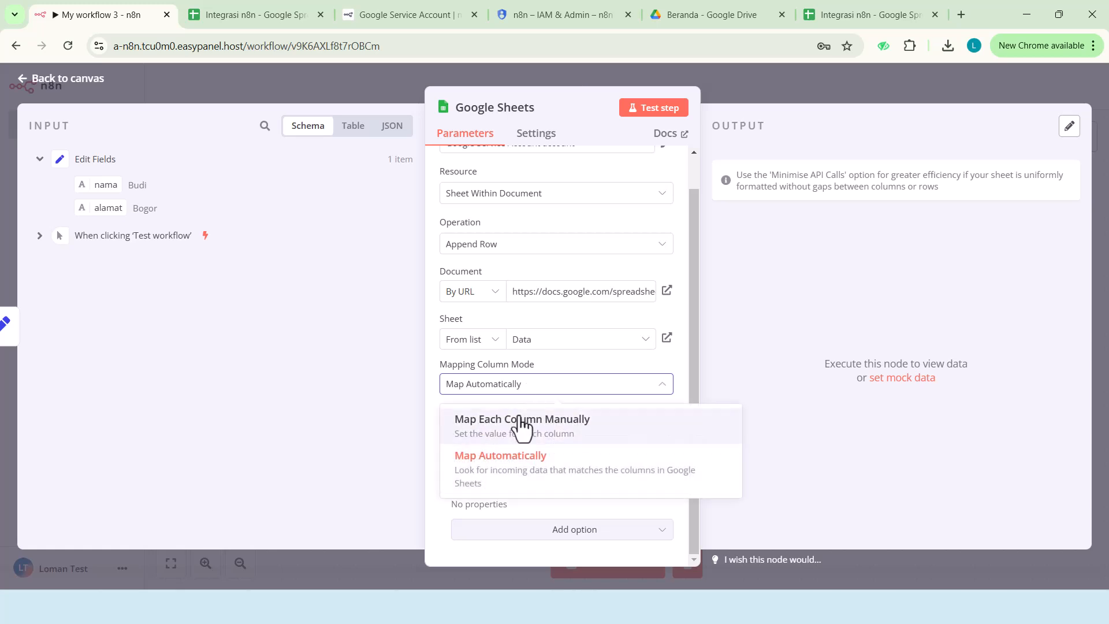
click(521, 423)
scroll(522, 428, down, 2)
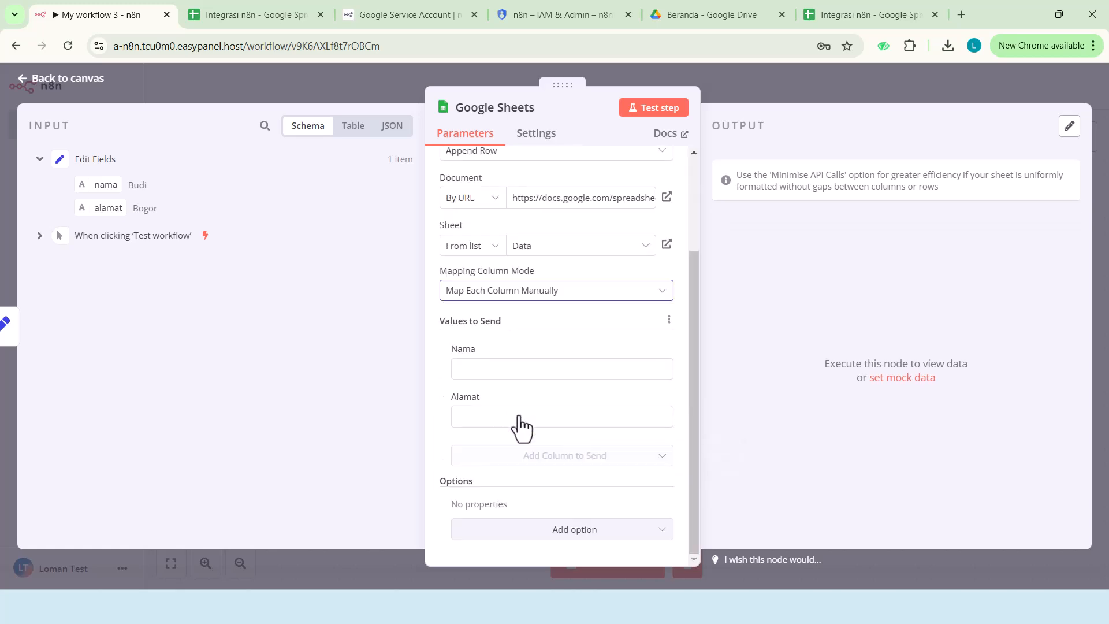
scroll(521, 427, up, 1)
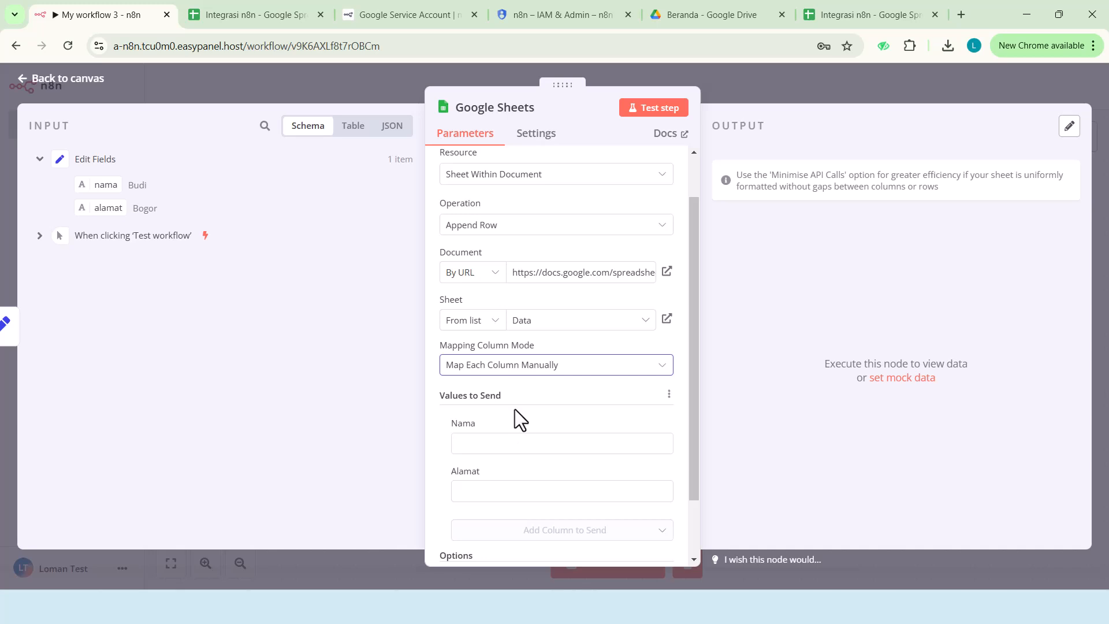
scroll(515, 407, down, 1)
scroll(515, 409, up, 1)
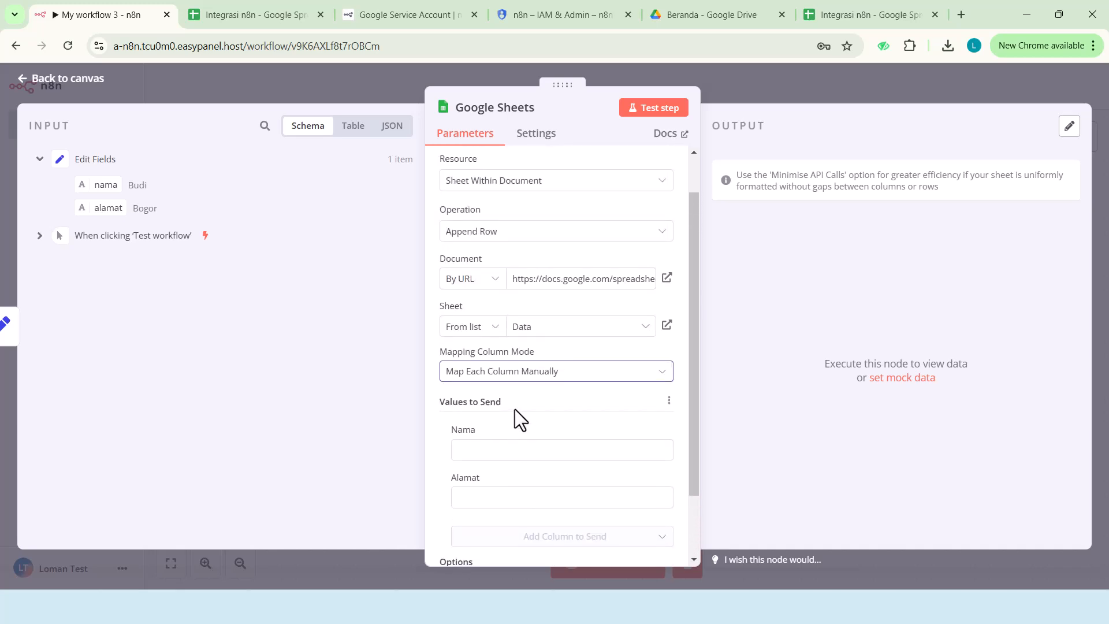
Map the Edit Fields inputs nama and alamat to the Nama and Alamat columns in the Google Sheets node
scroll(529, 401, down, 1)
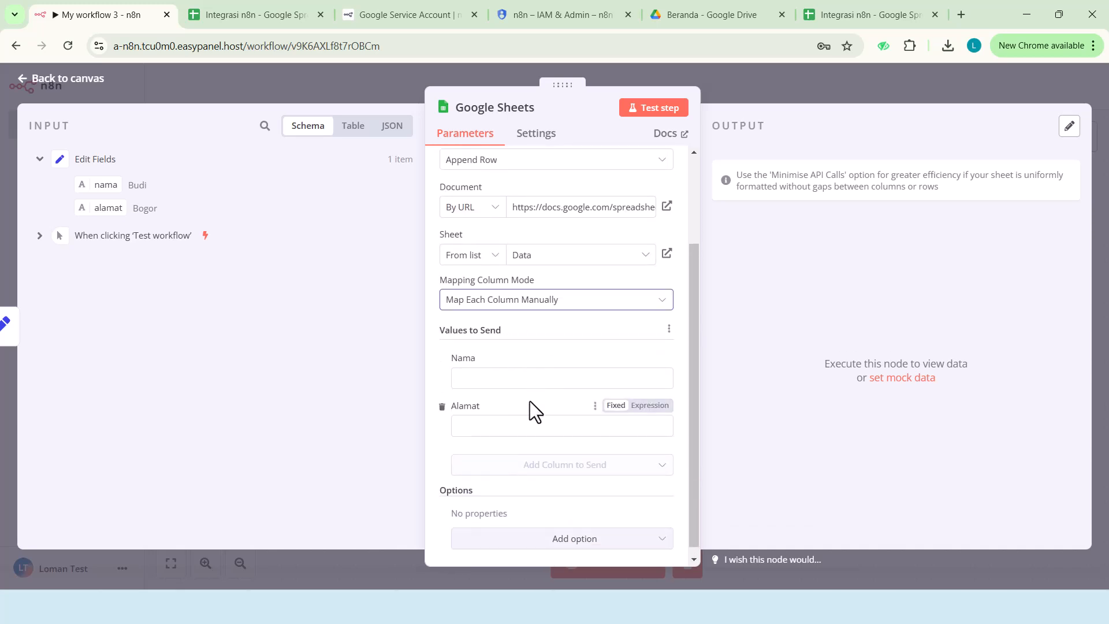
click(507, 377)
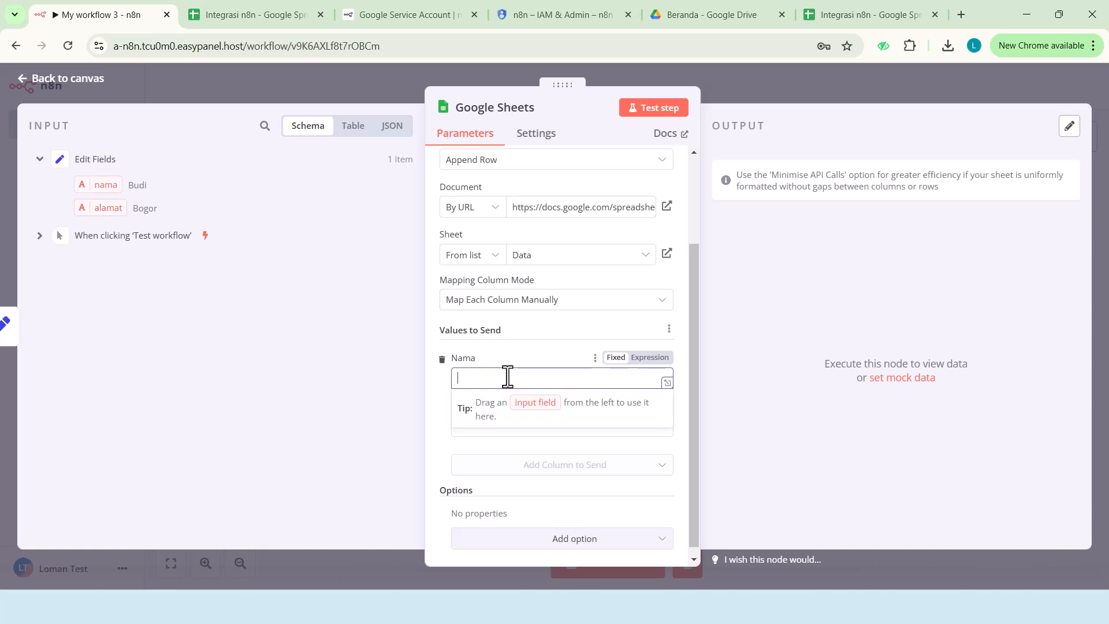
drag(117, 182, 511, 385)
drag(101, 207, 509, 442)
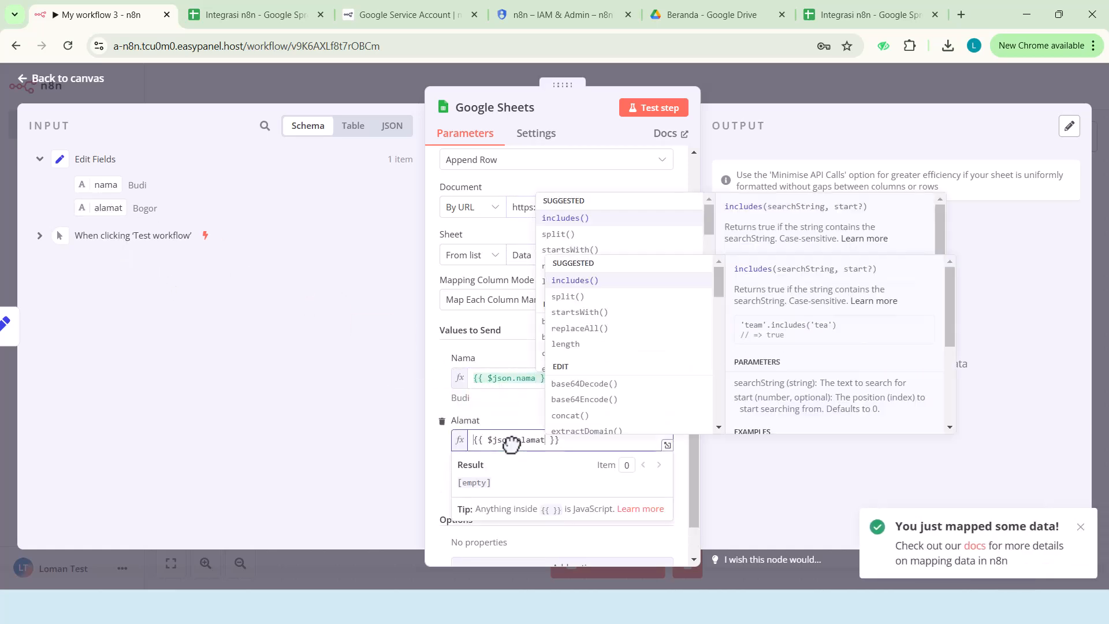
click(388, 393)
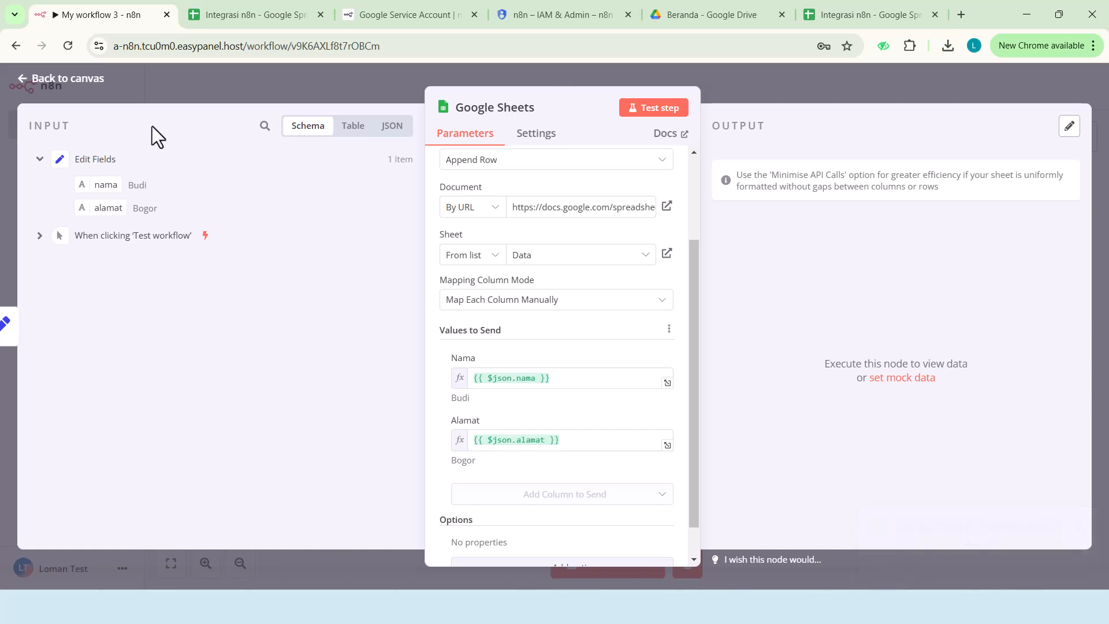
Test the Google Sheets node, check the appended row in the spreadsheet's Data sheet, and return to n8n
click(666, 115)
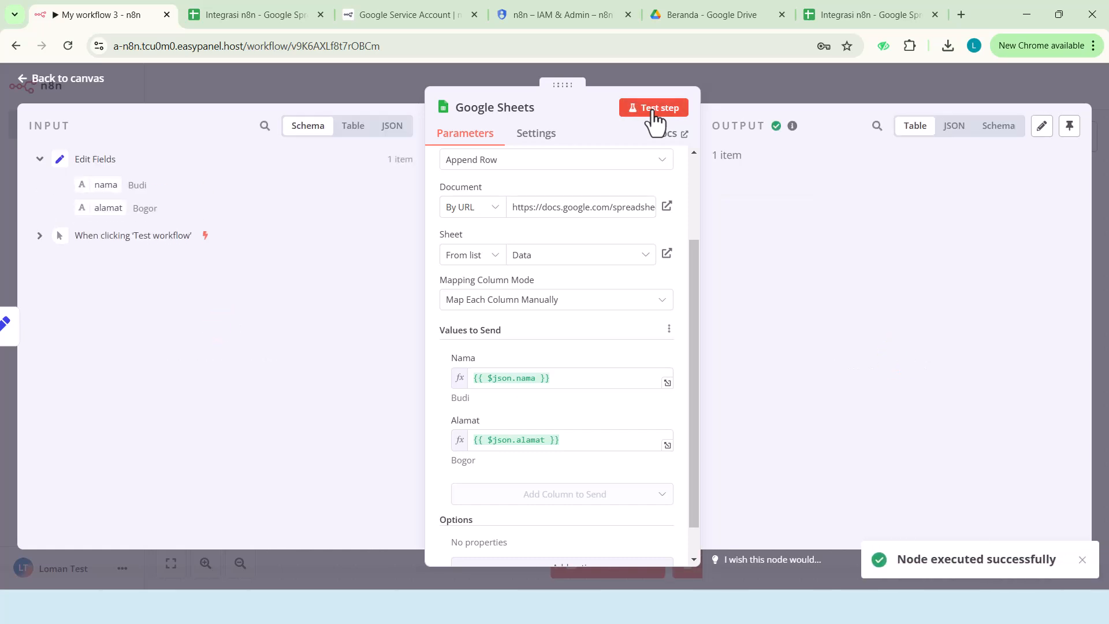
click(246, 16)
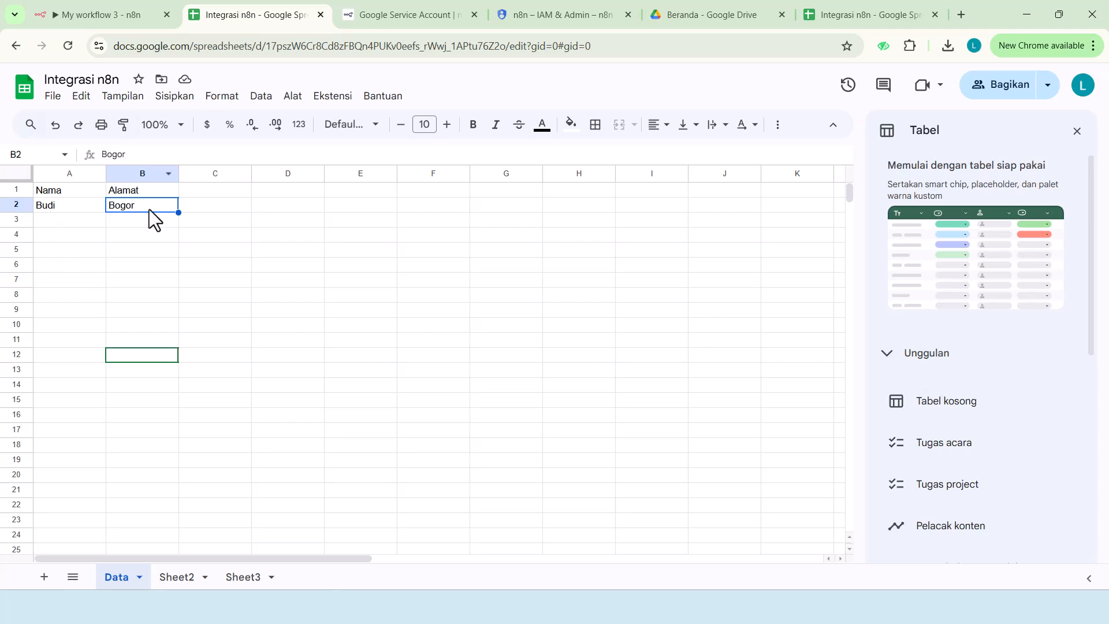
click(114, 11)
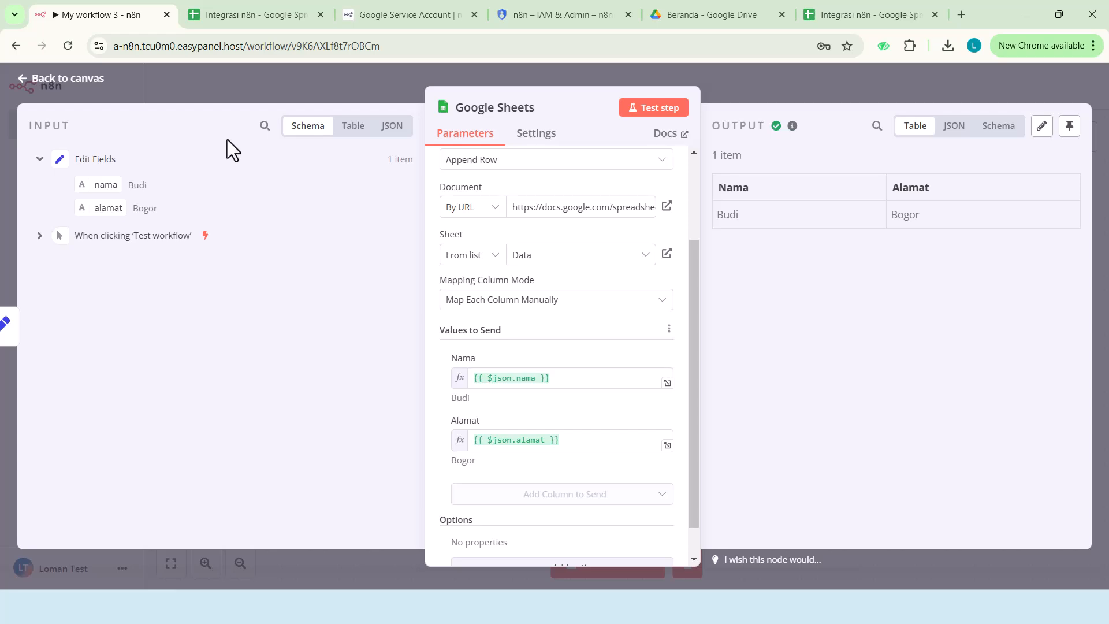
In the Edit Fields node, replace the nama value with another sample name and set alamat to Jakarta
click(81, 79)
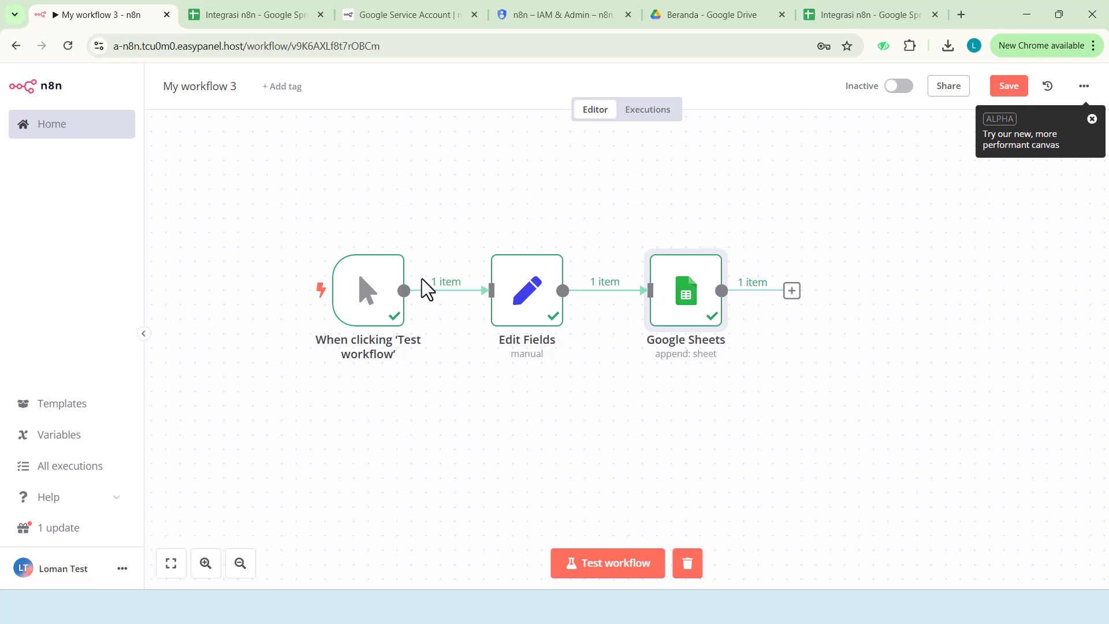
double_click(524, 312)
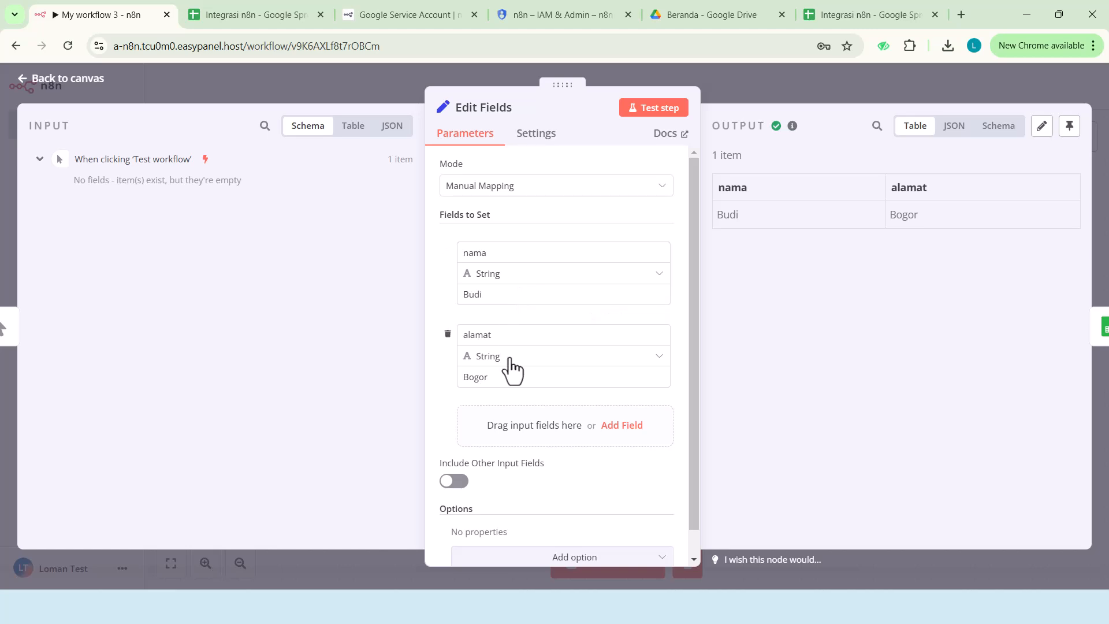
double_click(491, 302)
text(Ali)
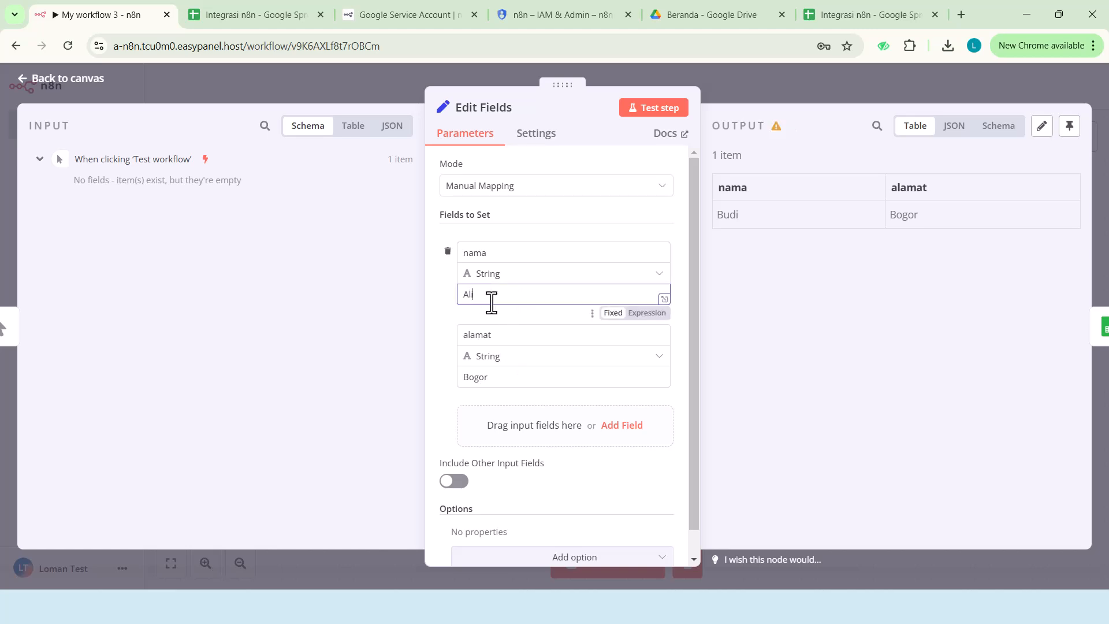
double_click(492, 377)
text(Jakarta)
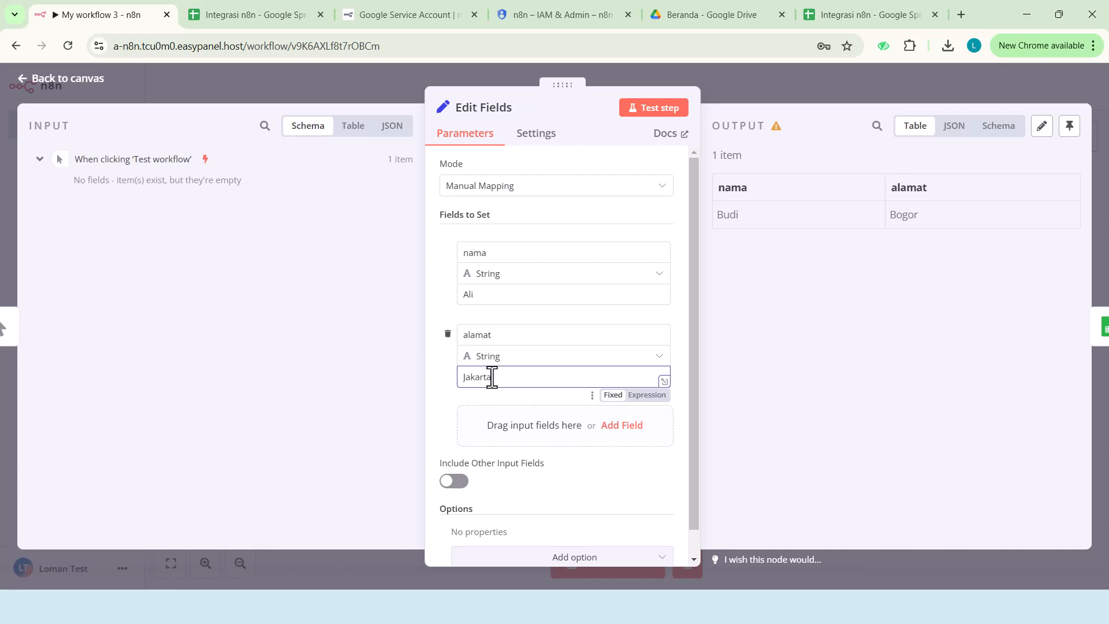
click(65, 81)
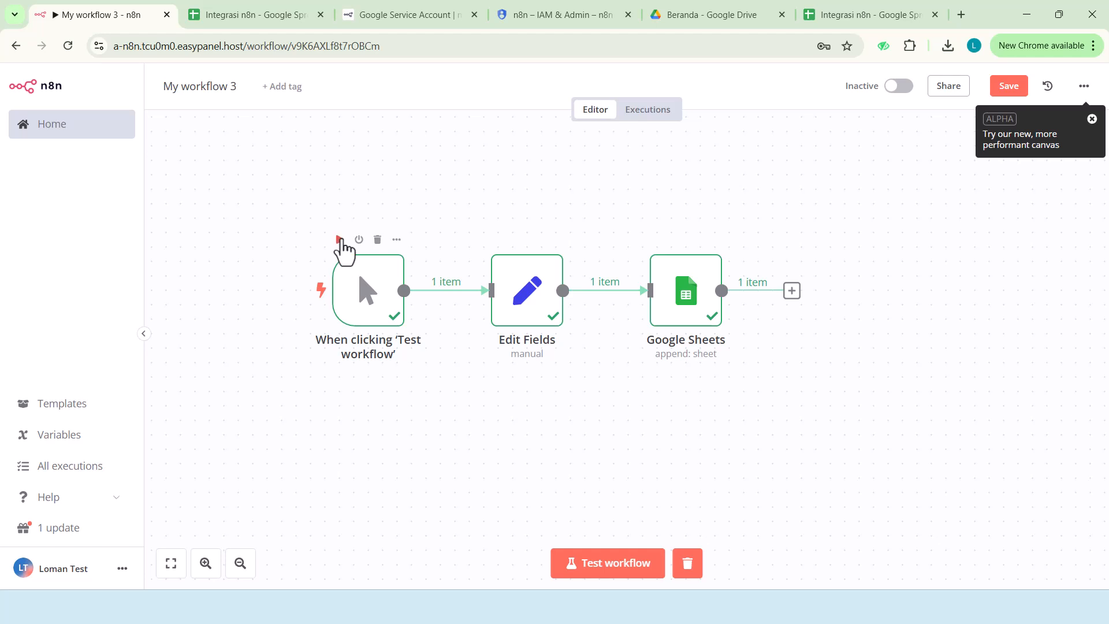
Execute the trigger, Edit Fields and Google Sheets nodes one after another, and check the new row in the Data sheet
click(340, 239)
click(498, 239)
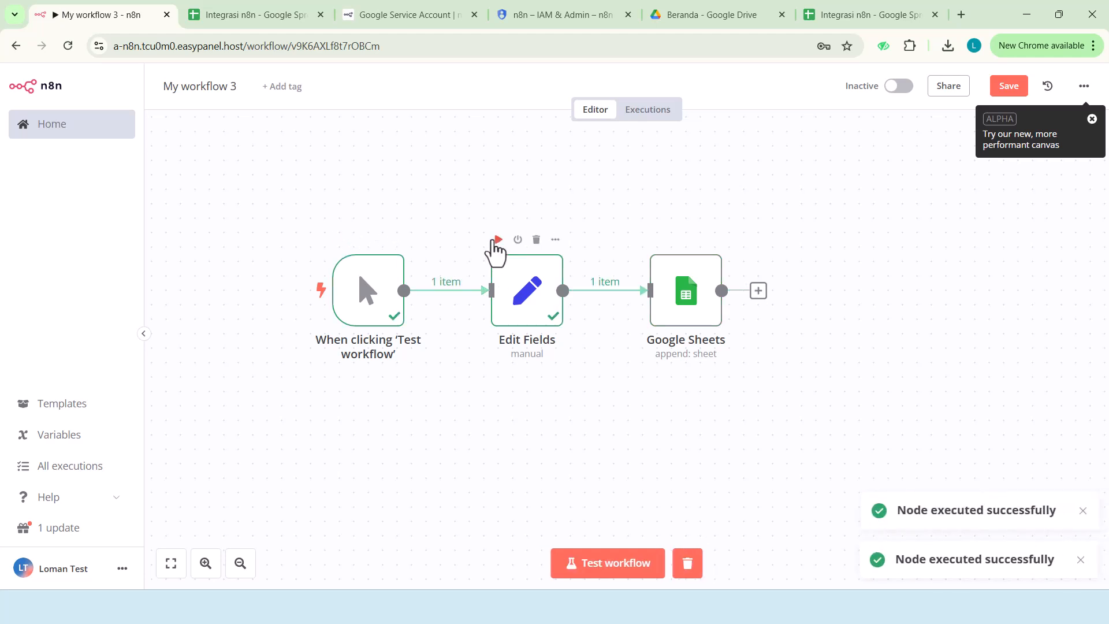
click(657, 239)
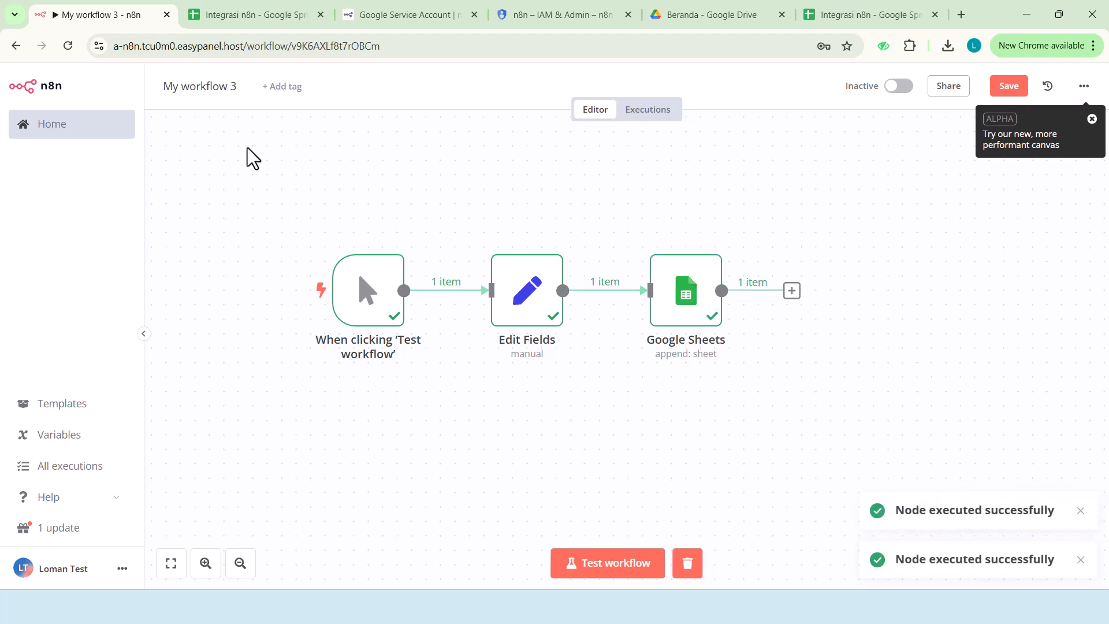
click(246, 4)
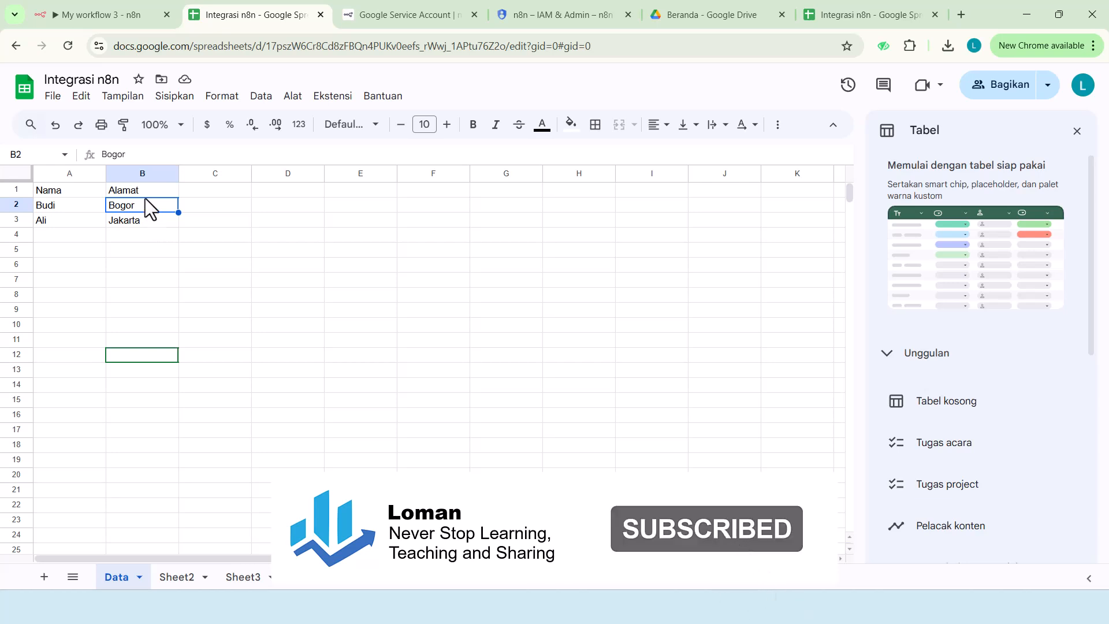
Revisit the workflow and look at the n8n documentation page on Google Service Account credentials
click(105, 1)
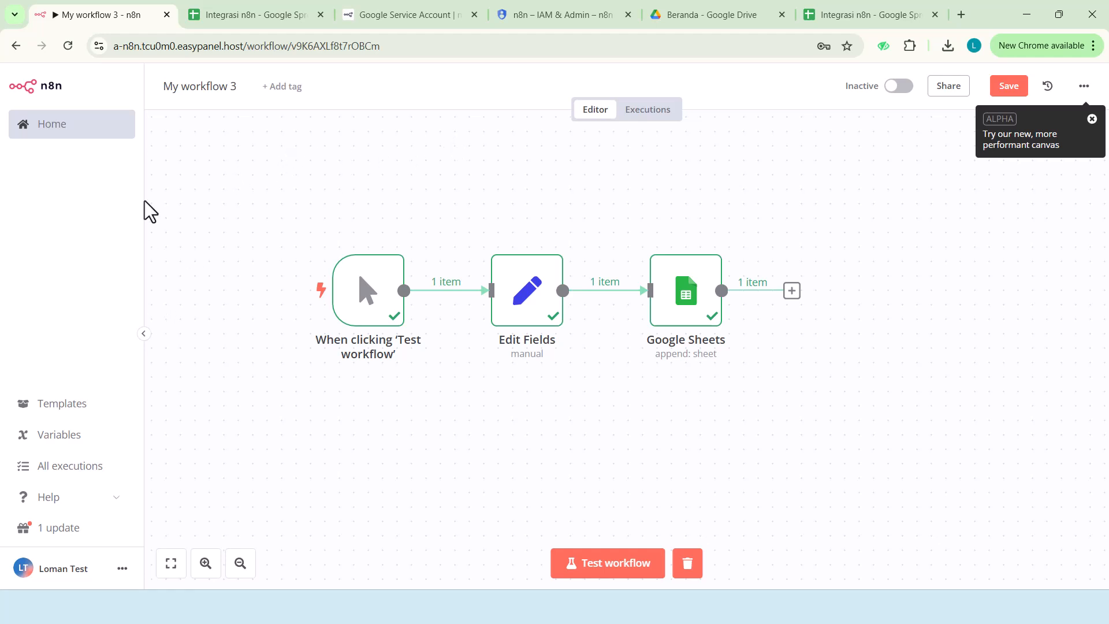
click(402, 15)
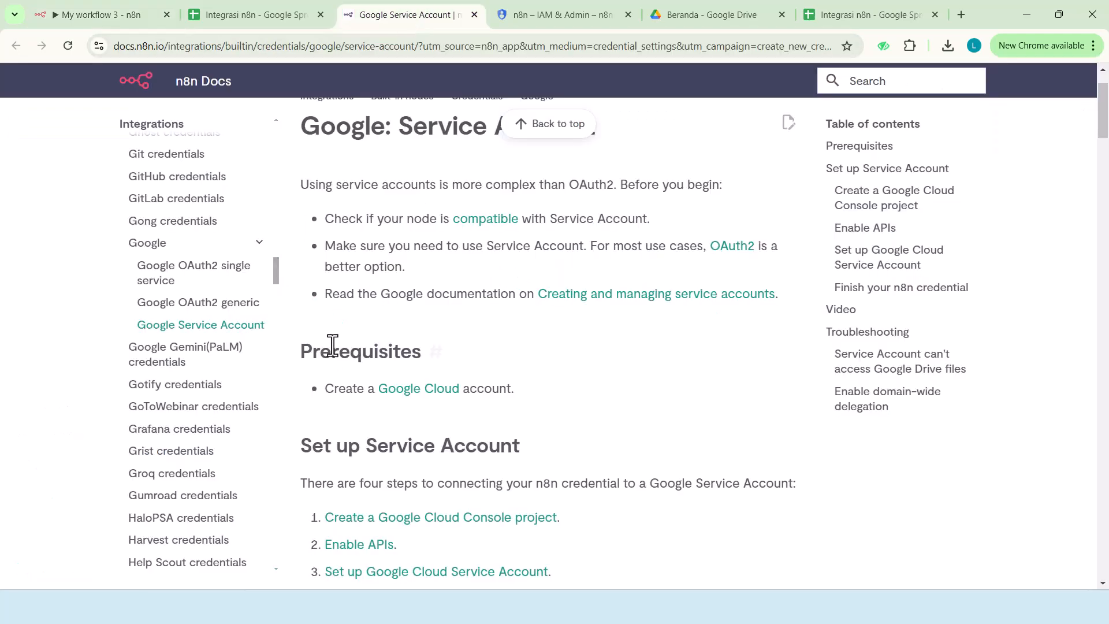
click(133, 9)
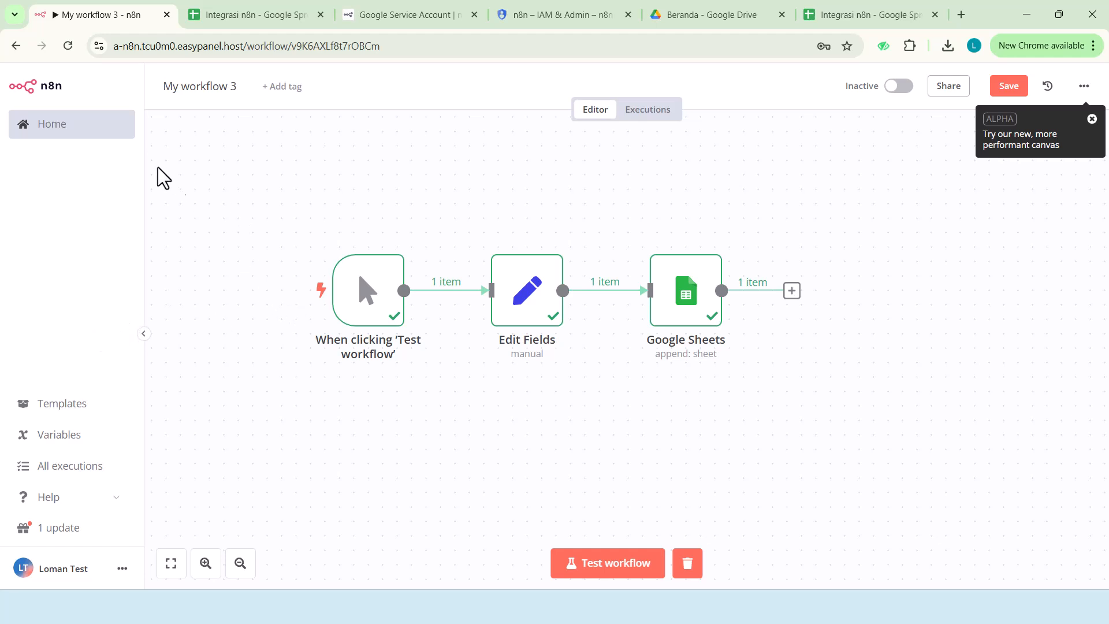
Leave the workflow editor for Home, saving the changes, and show the list of credentials
click(84, 135)
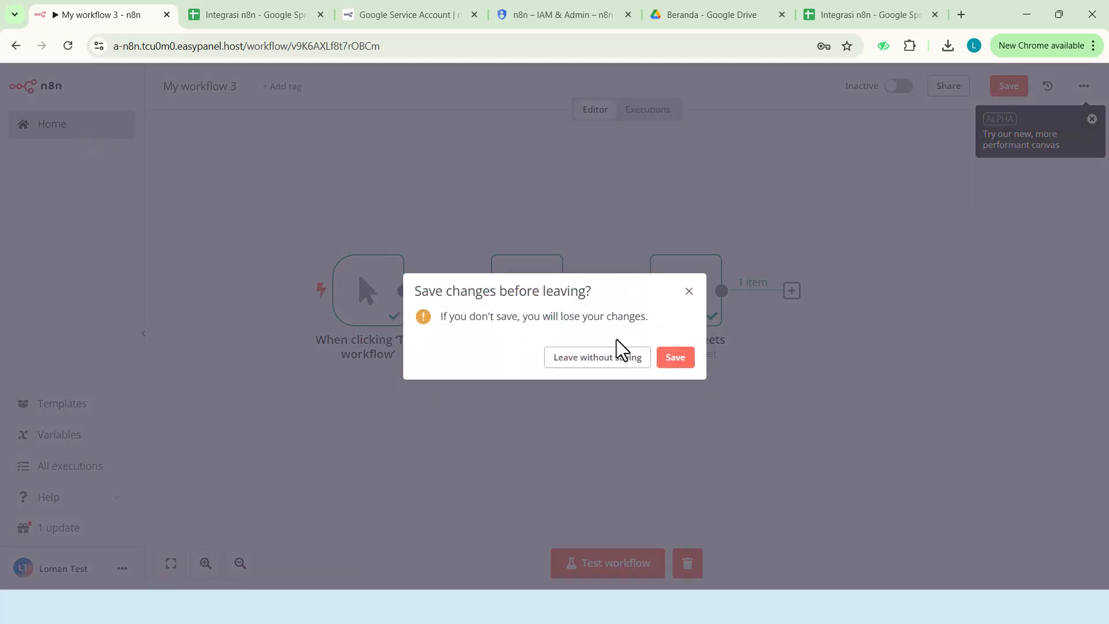
click(667, 361)
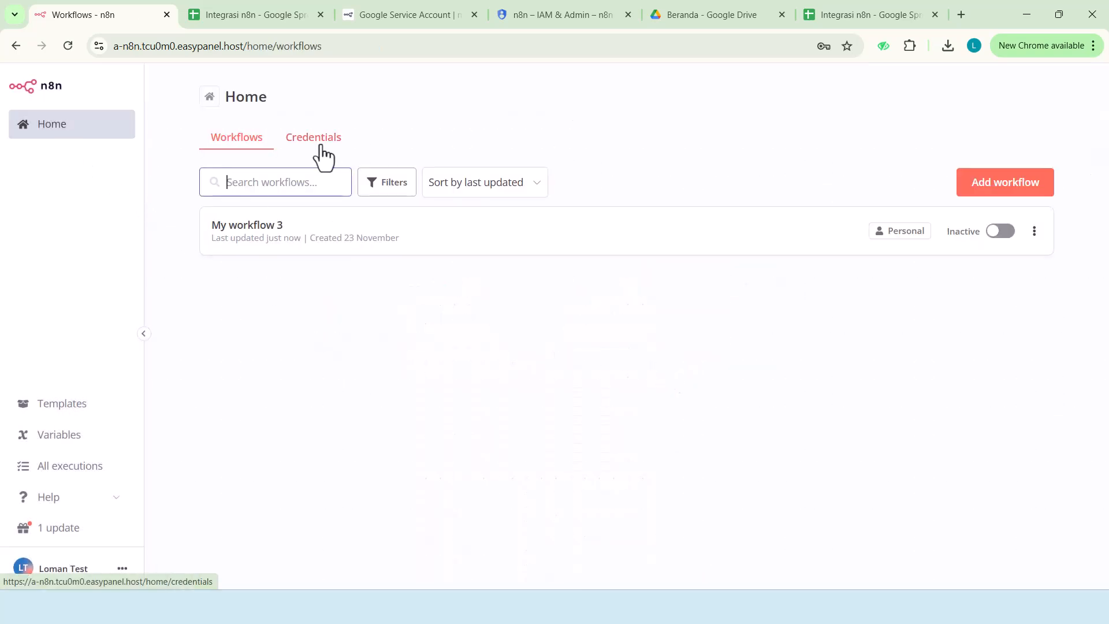
click(324, 155)
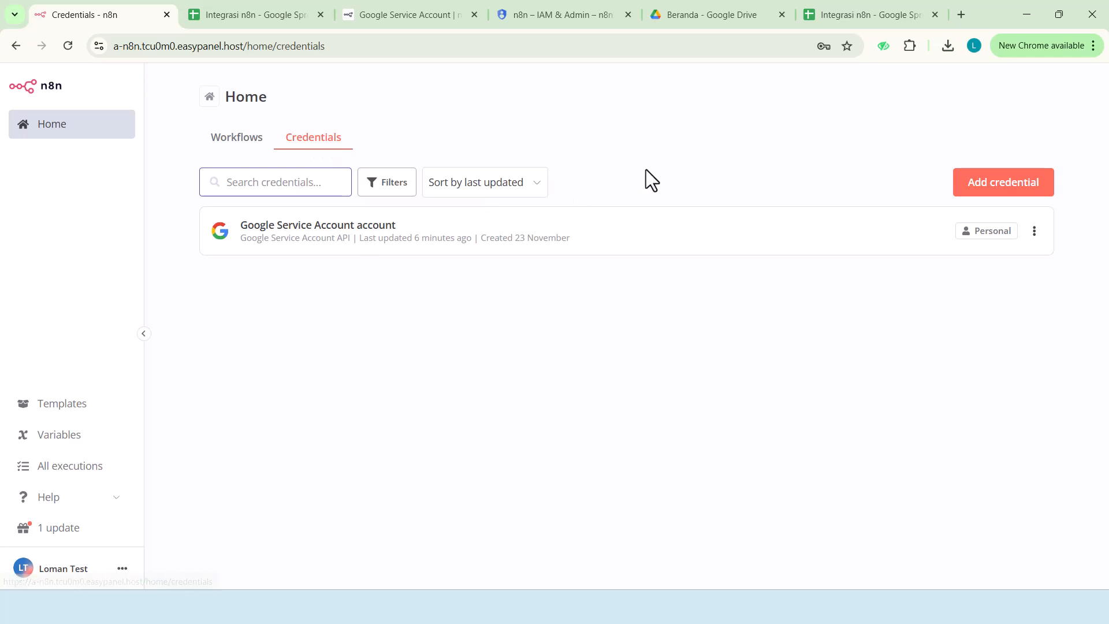
Start a new credential of type Google Service Account API, searching the services for "sheet" and "servi"
click(1002, 182)
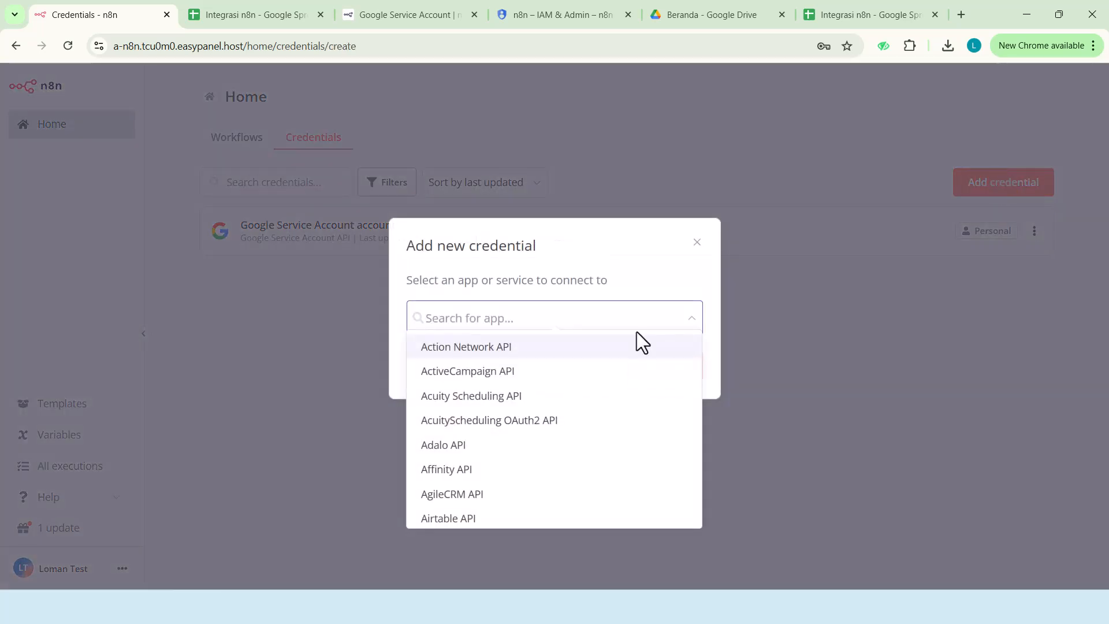
text(shh)
text(eet)
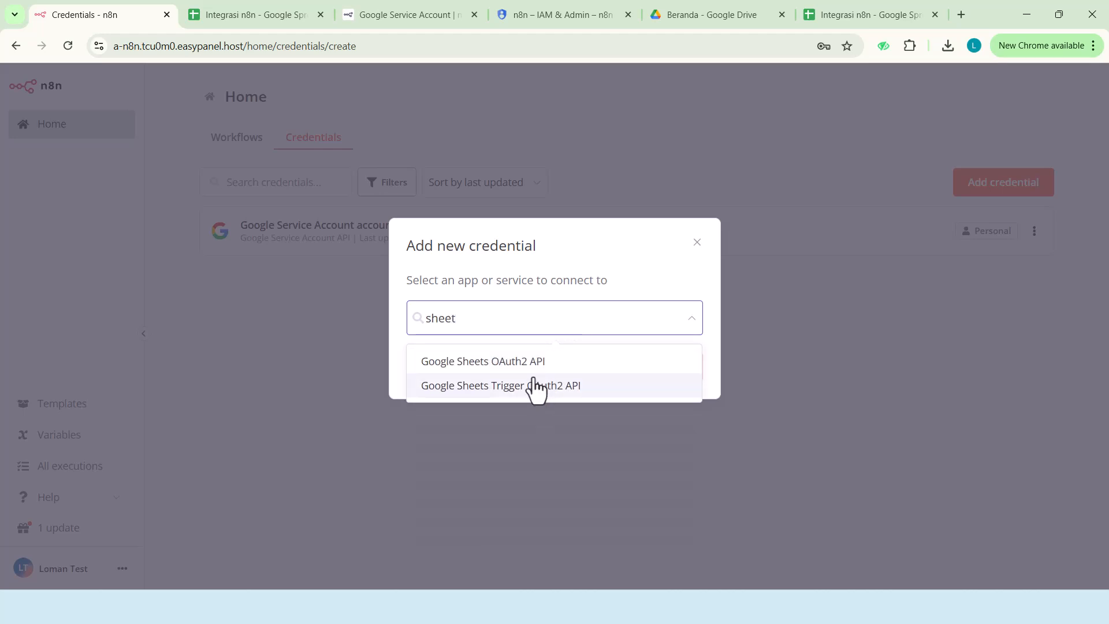
key(ctrl+a)
text(servi)
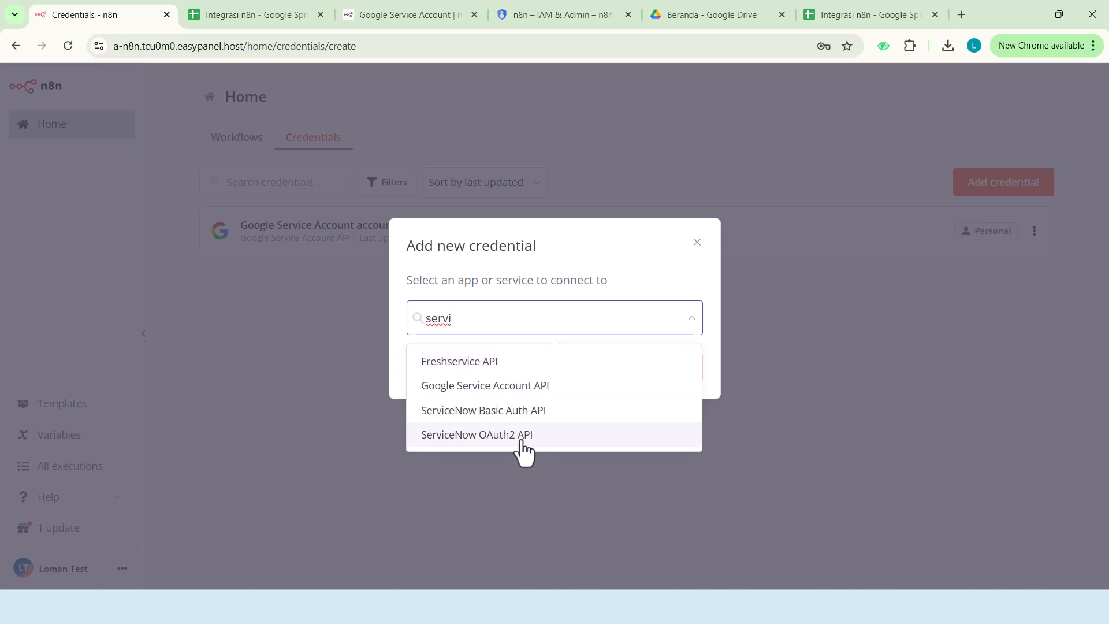
click(523, 392)
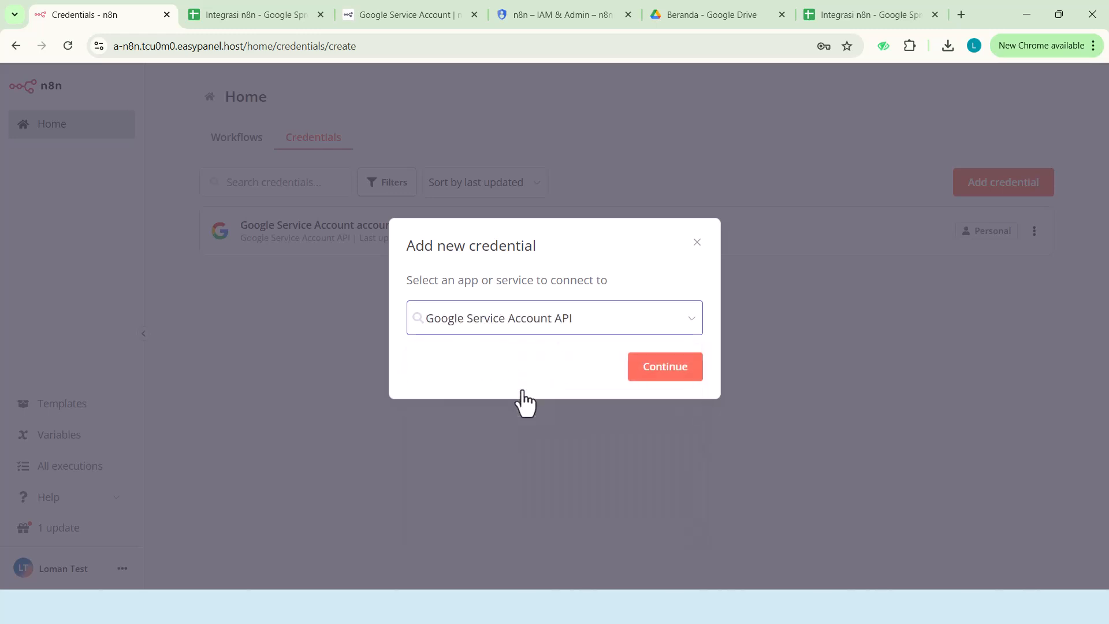
click(664, 377)
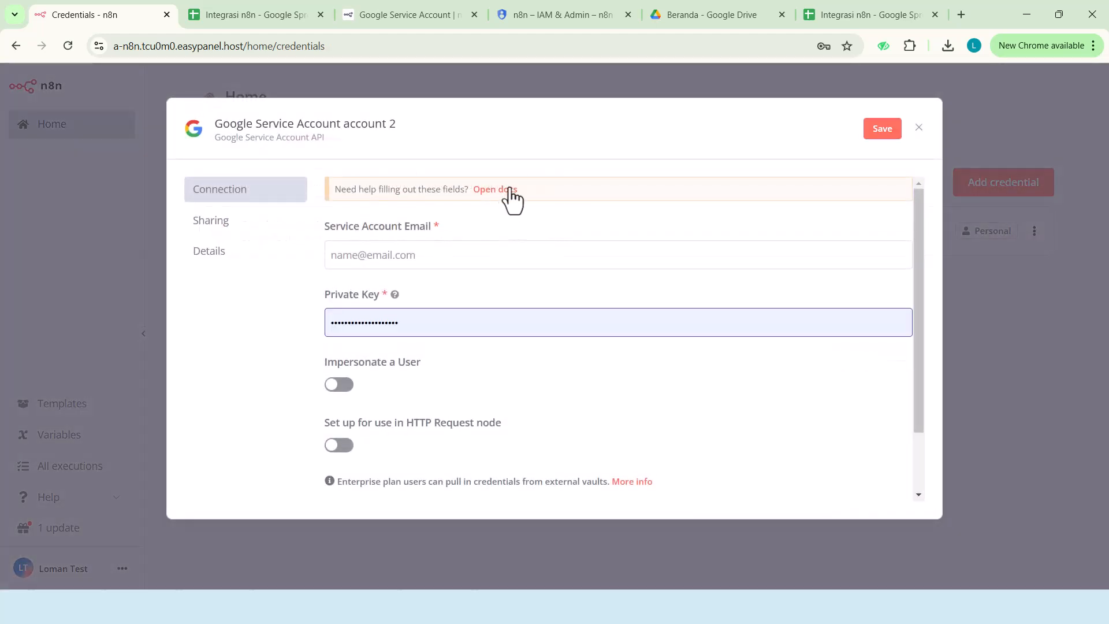